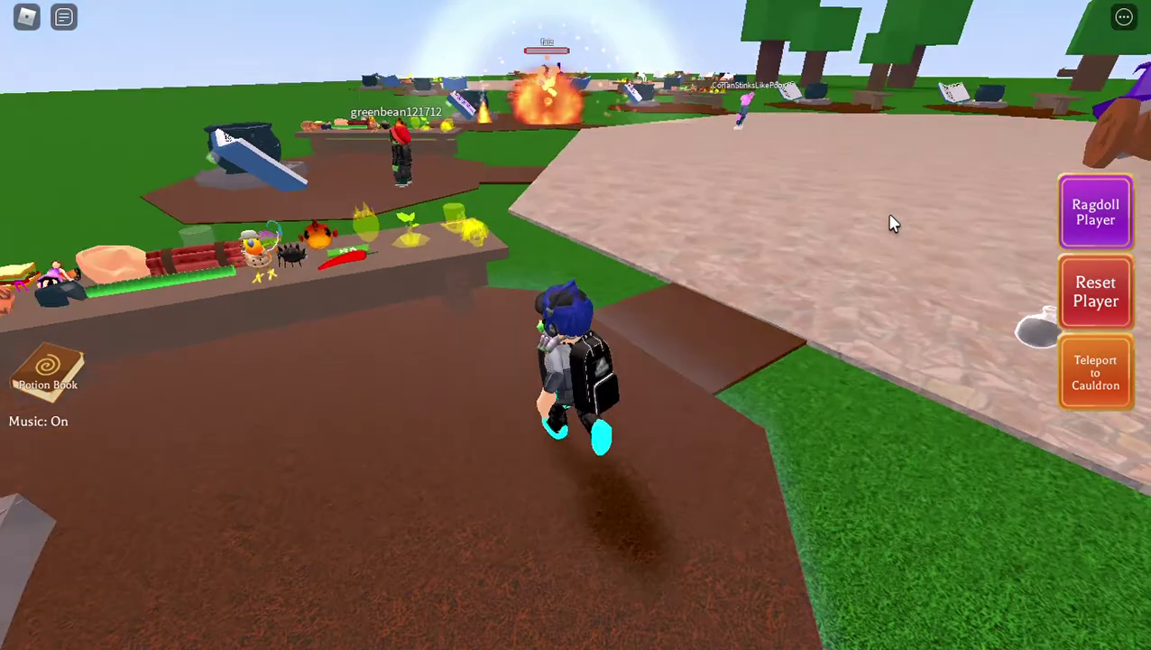
Step: Walk and jump around the cauldron plot, looking over the ingredient table
{"action": "key", "text": "w"}
{"action": "key", "text": "w"}
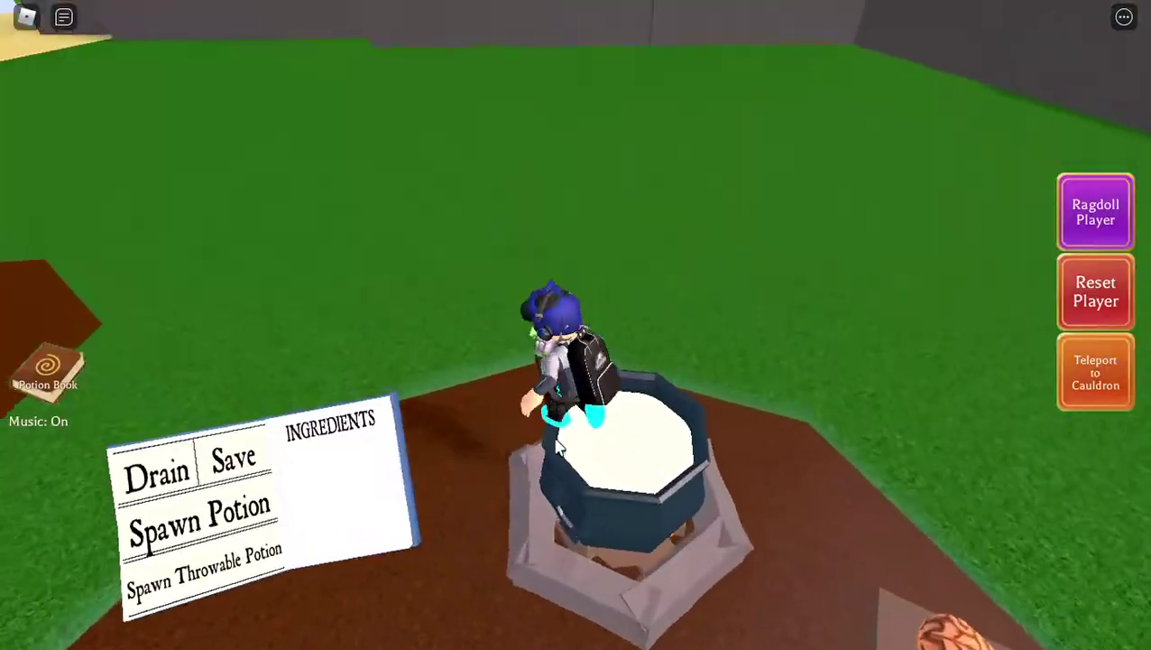
{"action": "key", "text": "space"}
{"action": "key", "text": "w"}
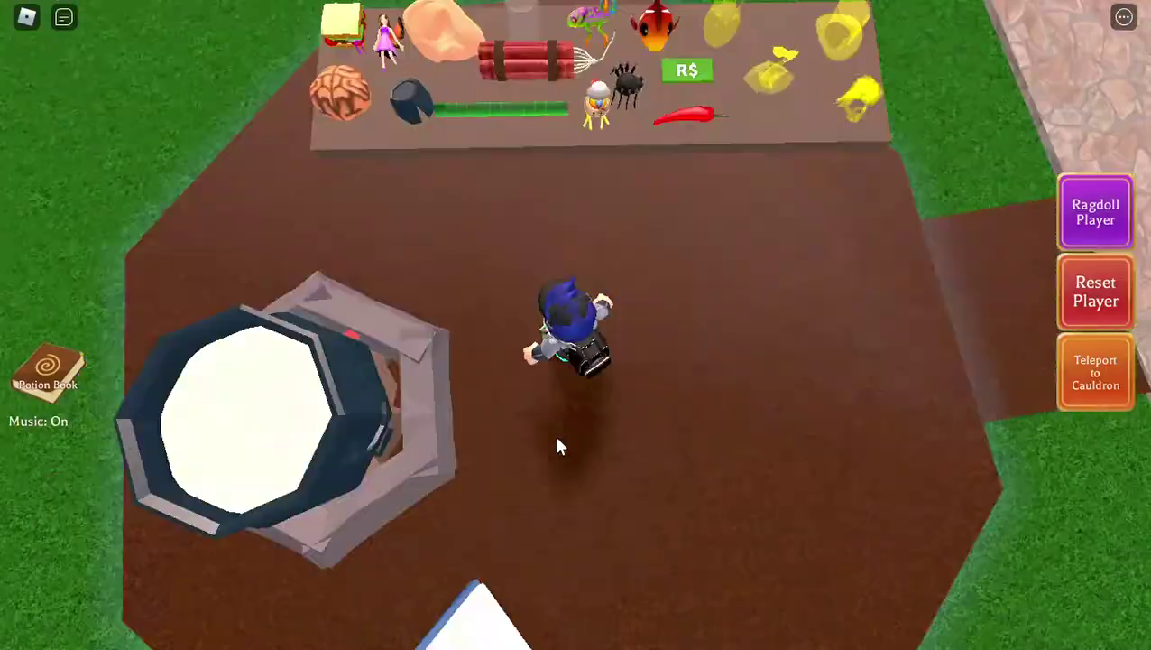
{"action": "key", "text": "a"}
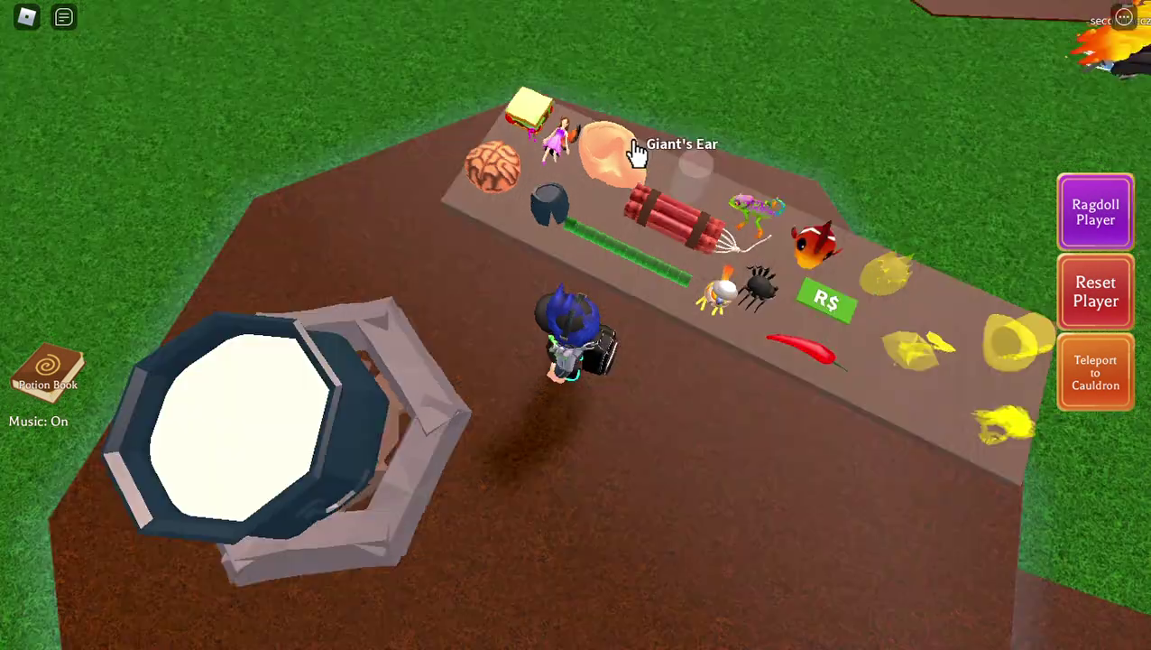
{"action": "left_click_drag", "start_coordinate": [646, 143], "coordinate": [704, 314]}
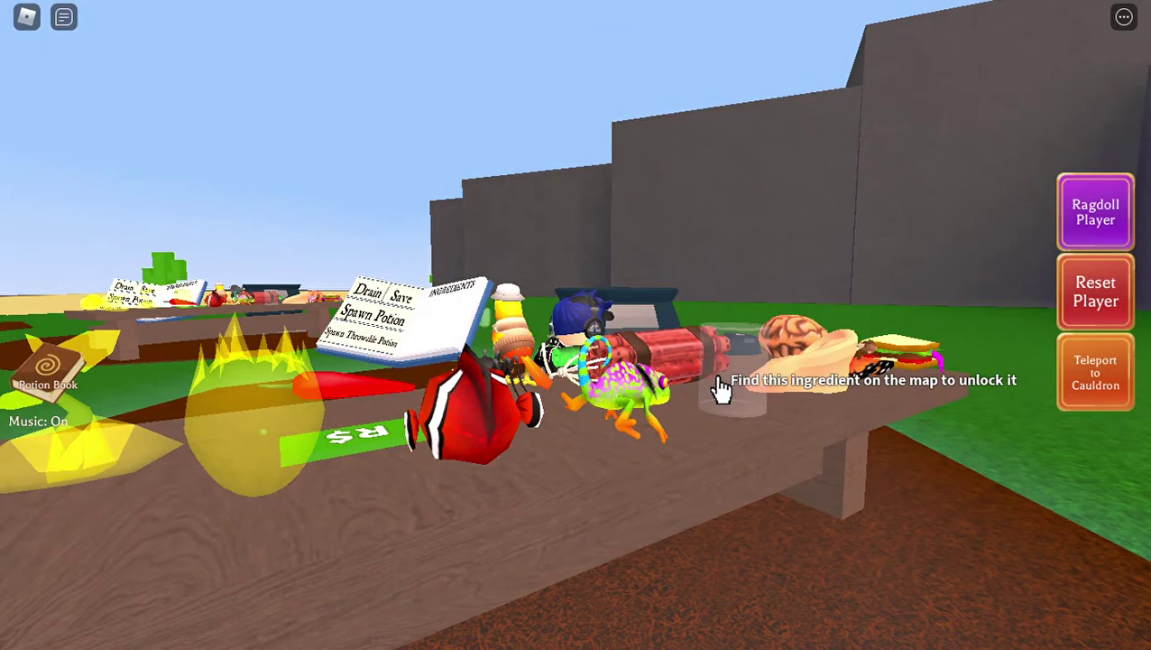
{"action": "mouse_move", "coordinate": [722, 388]}
{"action": "left_mouse_down"}
{"action": "mouse_move", "coordinate": [743, 310]}
{"action": "mouse_move", "coordinate": [733, 248]}
{"action": "left_mouse_up"}
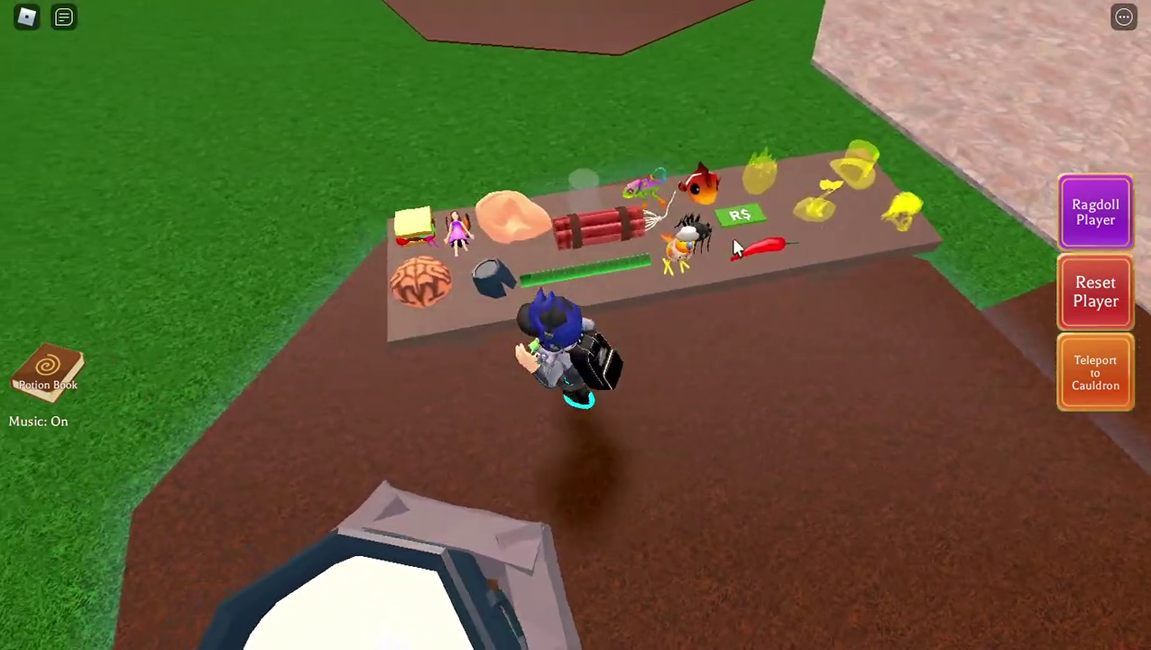
{"action": "key", "text": "a"}
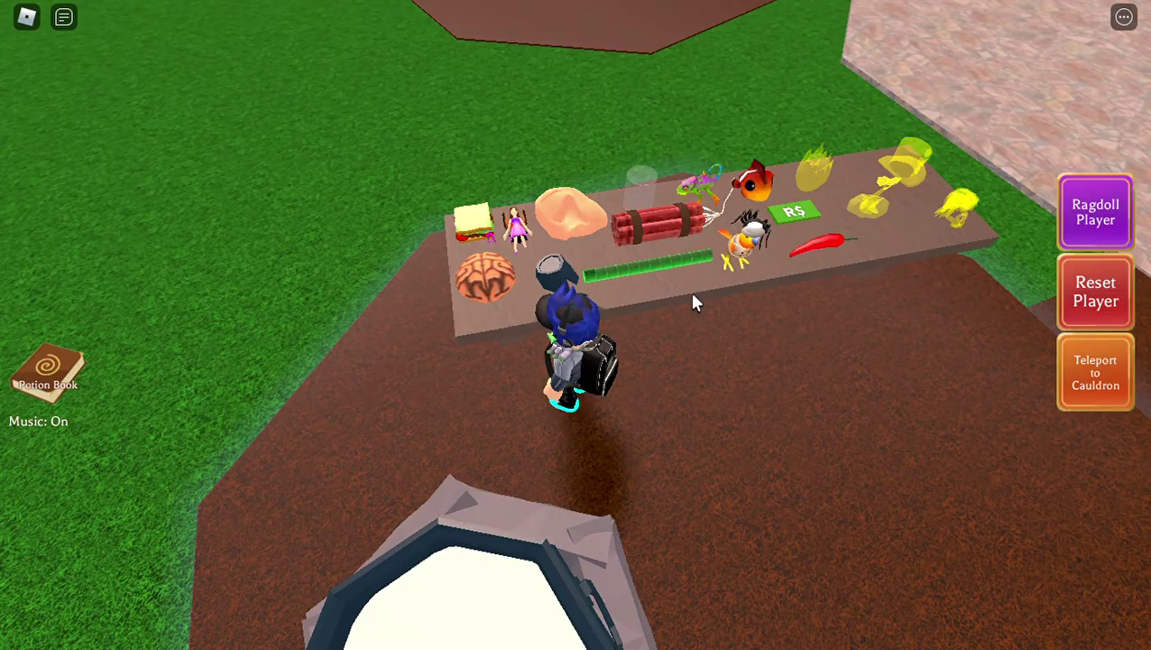
{"action": "left_click_drag", "start_coordinate": [695, 302], "coordinate": [591, 304]}
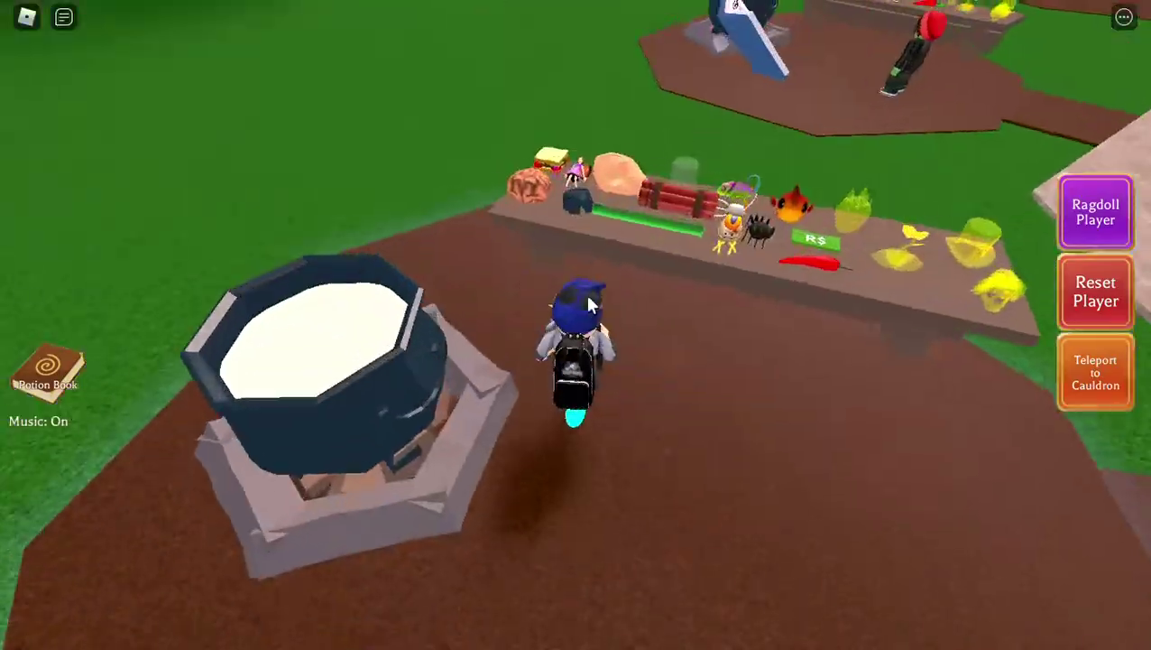
Step: Move the Bird ingredient from the table into the cauldron
{"action": "key", "text": "w"}
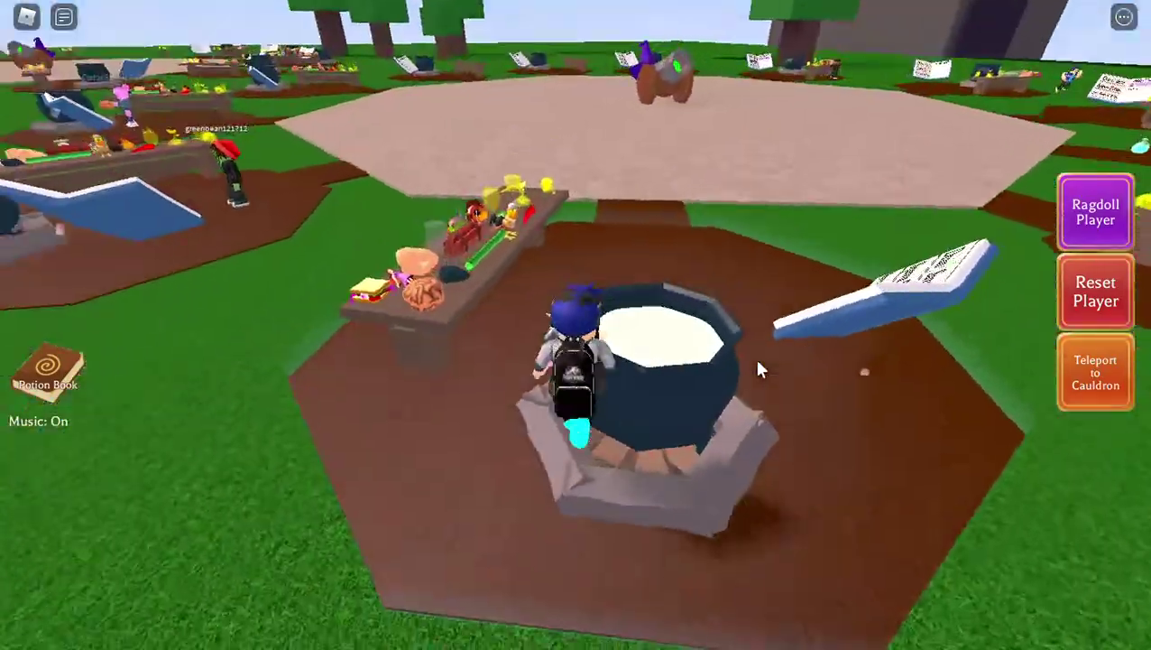
{"action": "key", "text": "w"}
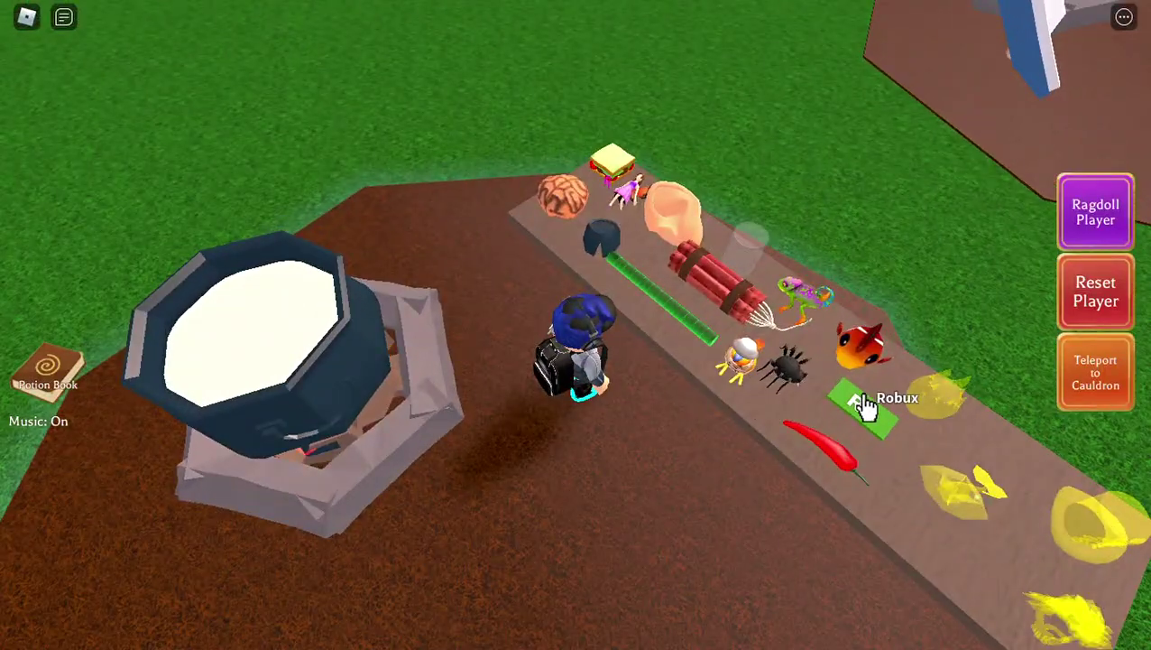
{"action": "key", "text": "w"}
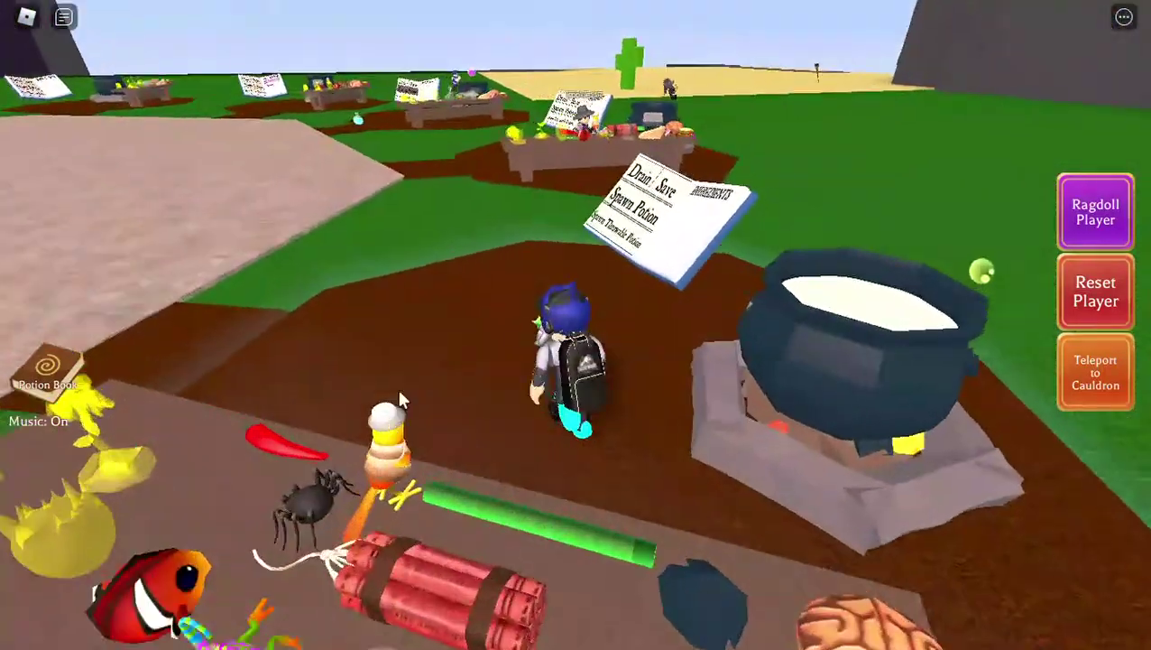
{"action": "key", "text": "Left"}
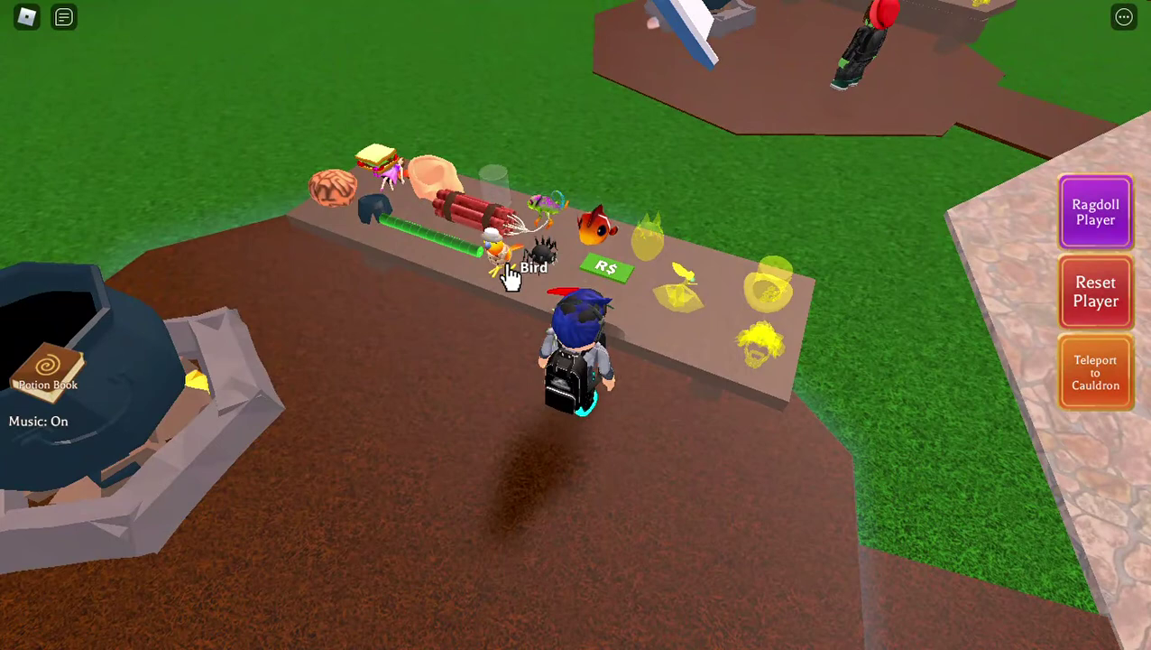
{"action": "left_click", "coordinate": [508, 278]}
{"action": "left_click", "coordinate": [110, 398]}
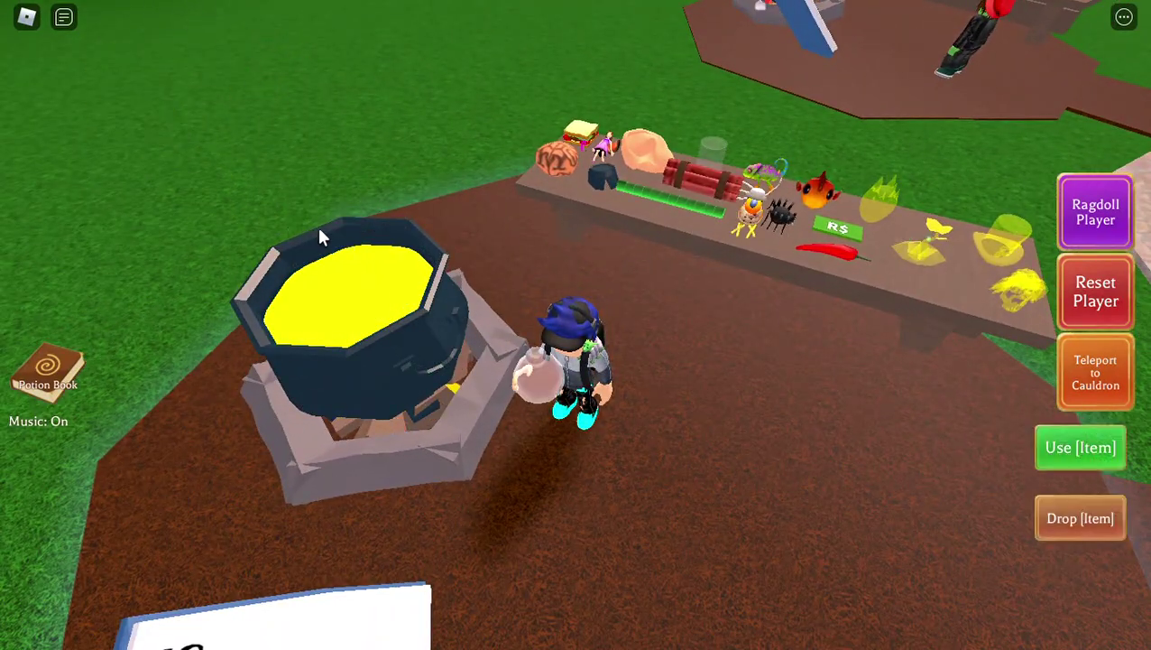
Step: Drink the spawned yellow potion
{"action": "left_click", "coordinate": [496, 395]}
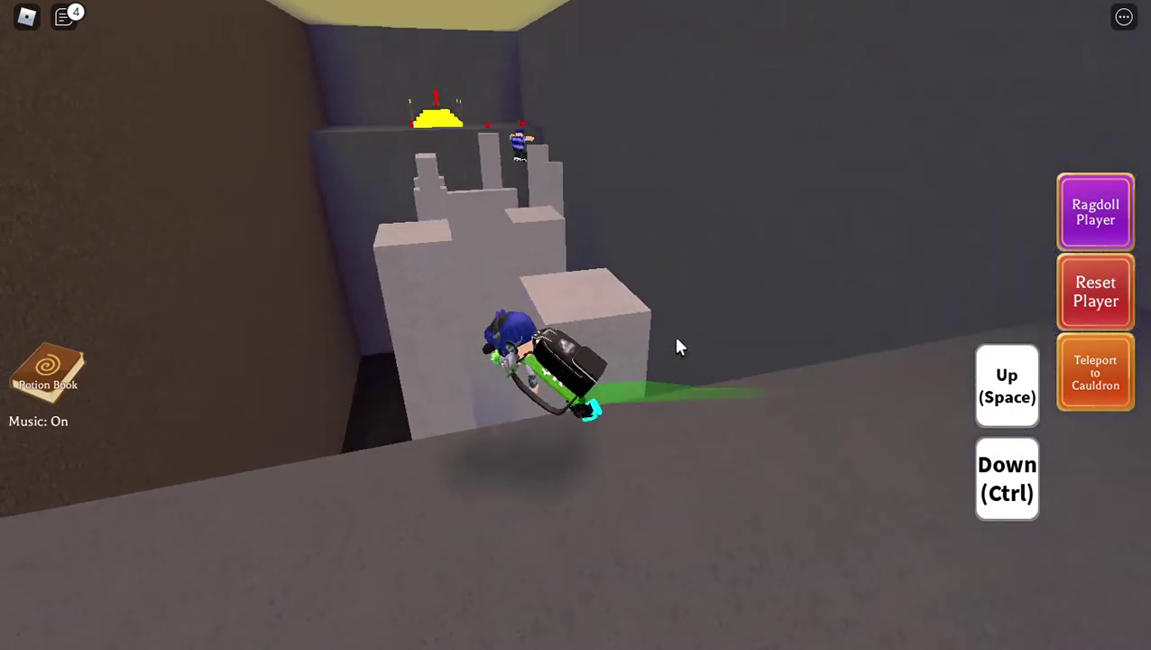
Step: Reset the ragdolled avatar and walk off the ledge into the pit
{"action": "left_click", "coordinate": [1097, 305]}
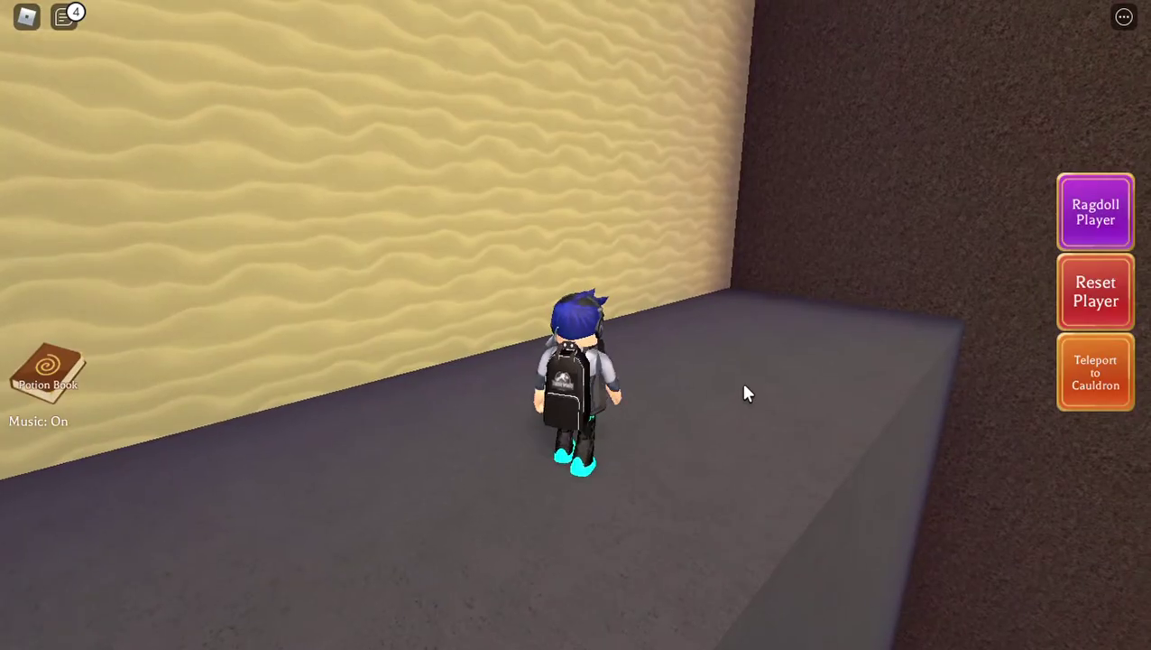
{"action": "key", "text": "w"}
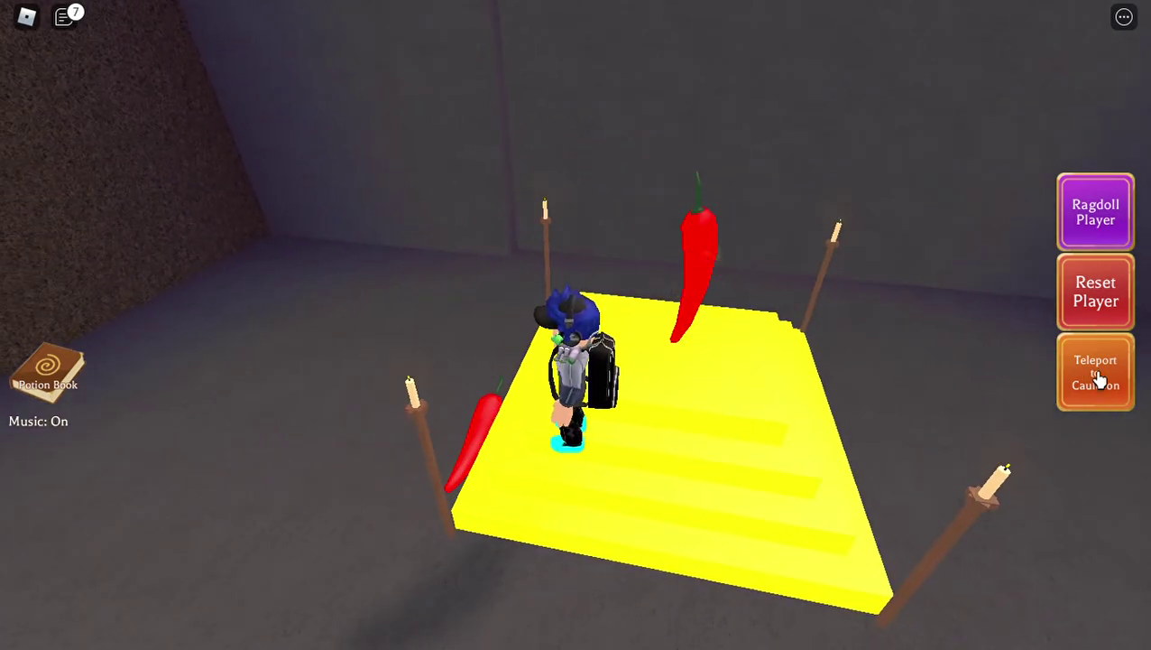
Step: Return to the cauldron and add the Robux ingredient
{"action": "key", "text": "w"}
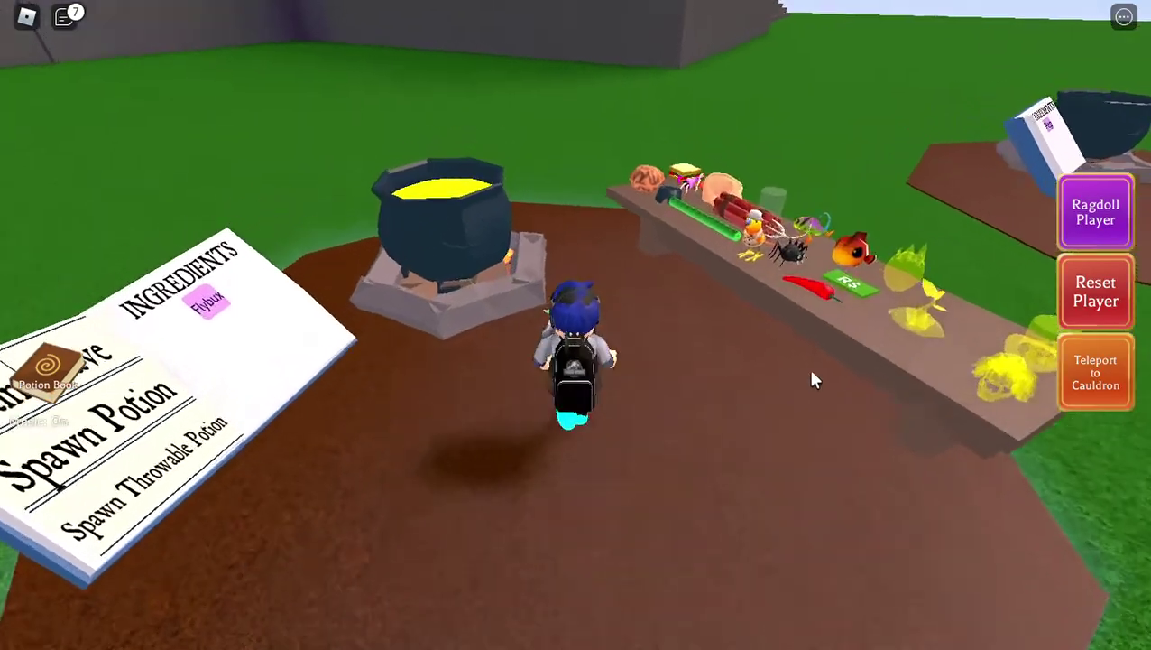
{"action": "key", "text": "s"}
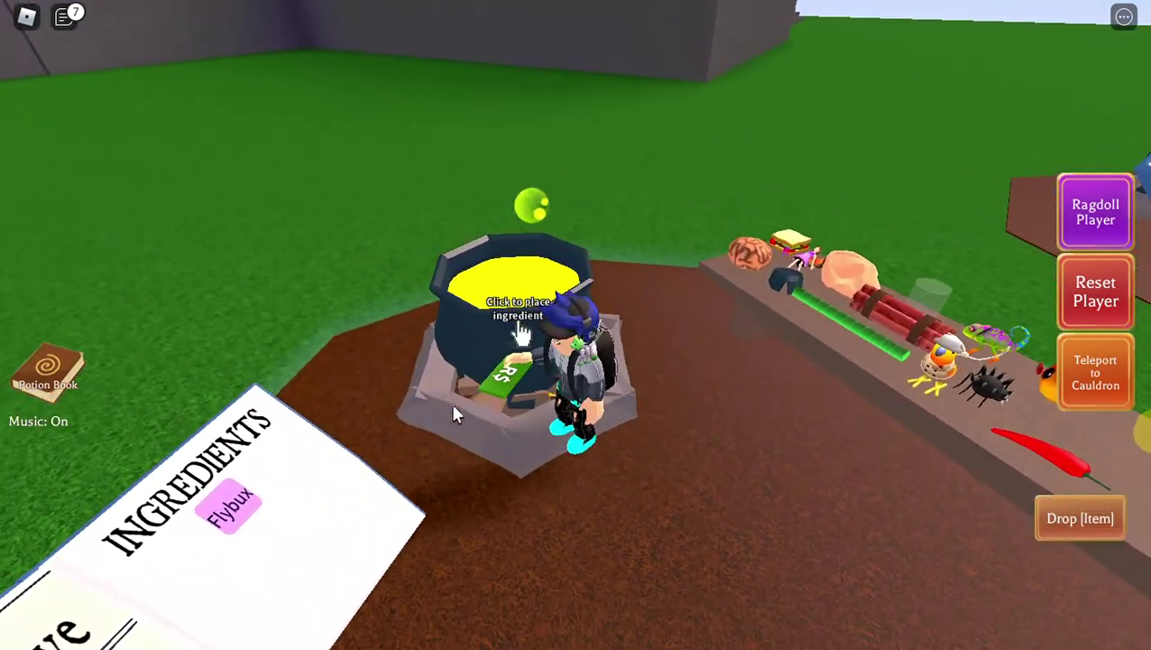
{"action": "left_click", "coordinate": [530, 262]}
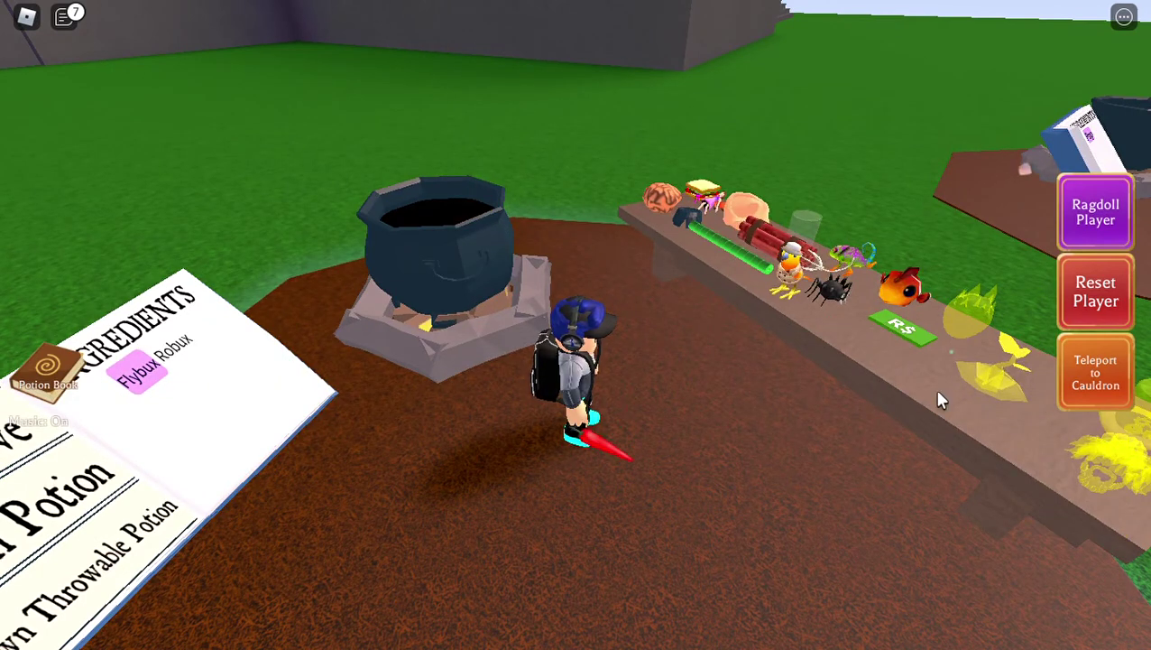
Step: Drop the chili at the cauldron and take off flying across the map
{"action": "key", "text": "s"}
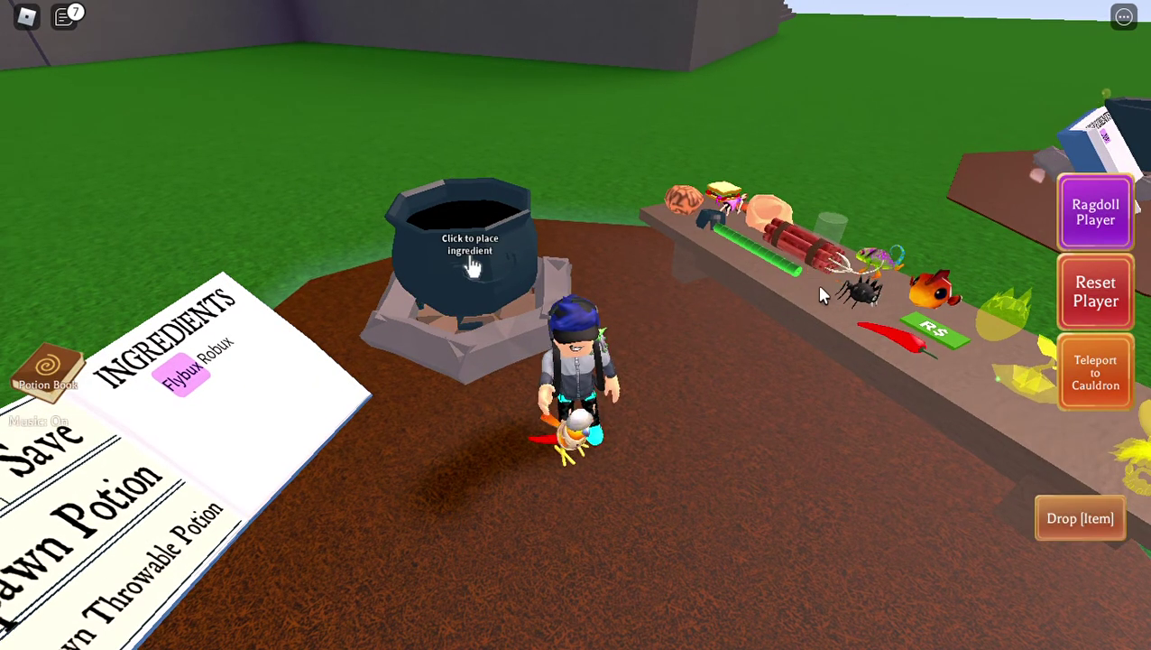
{"action": "key", "text": "w"}
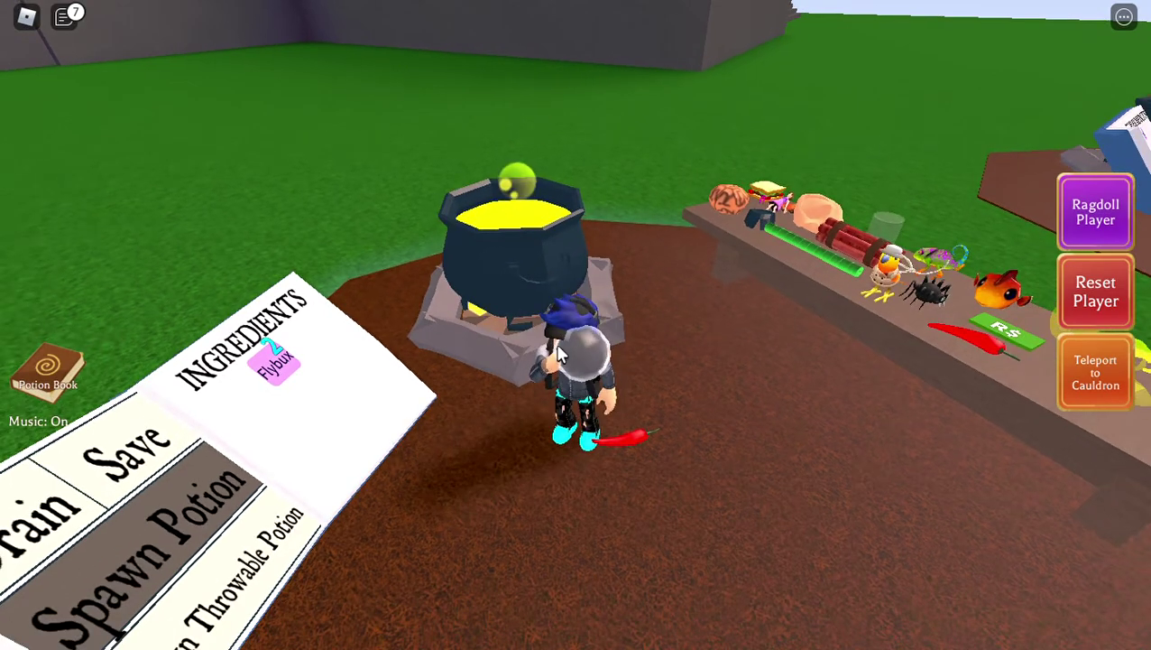
{"action": "key", "text": "d"}
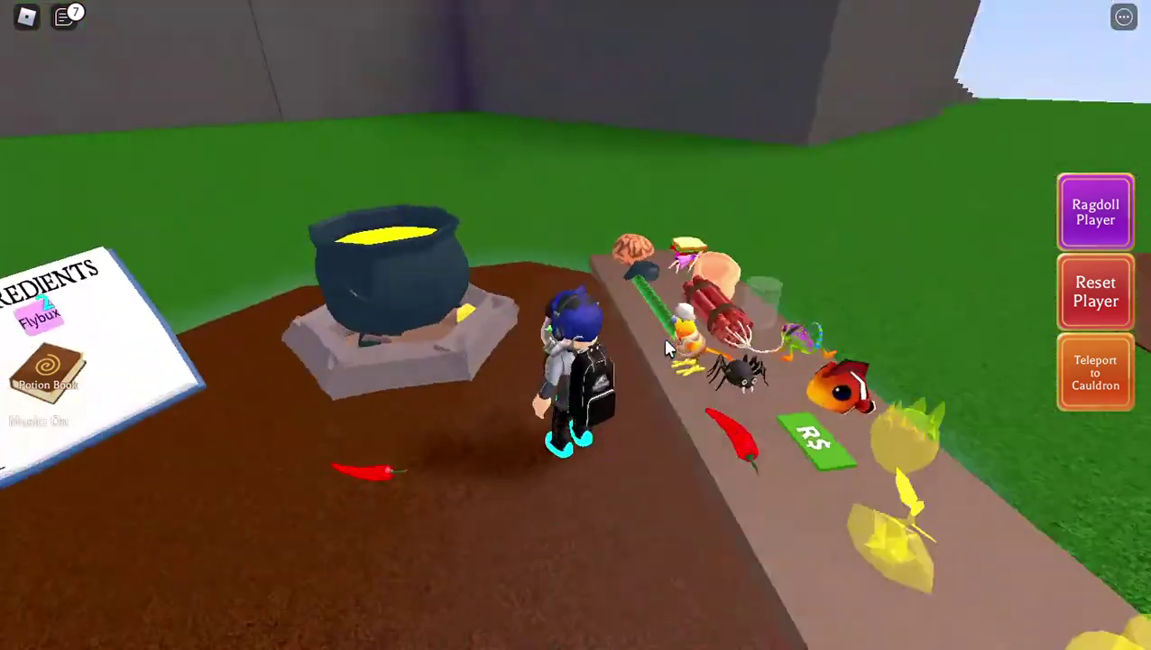
{"action": "key", "text": "w"}
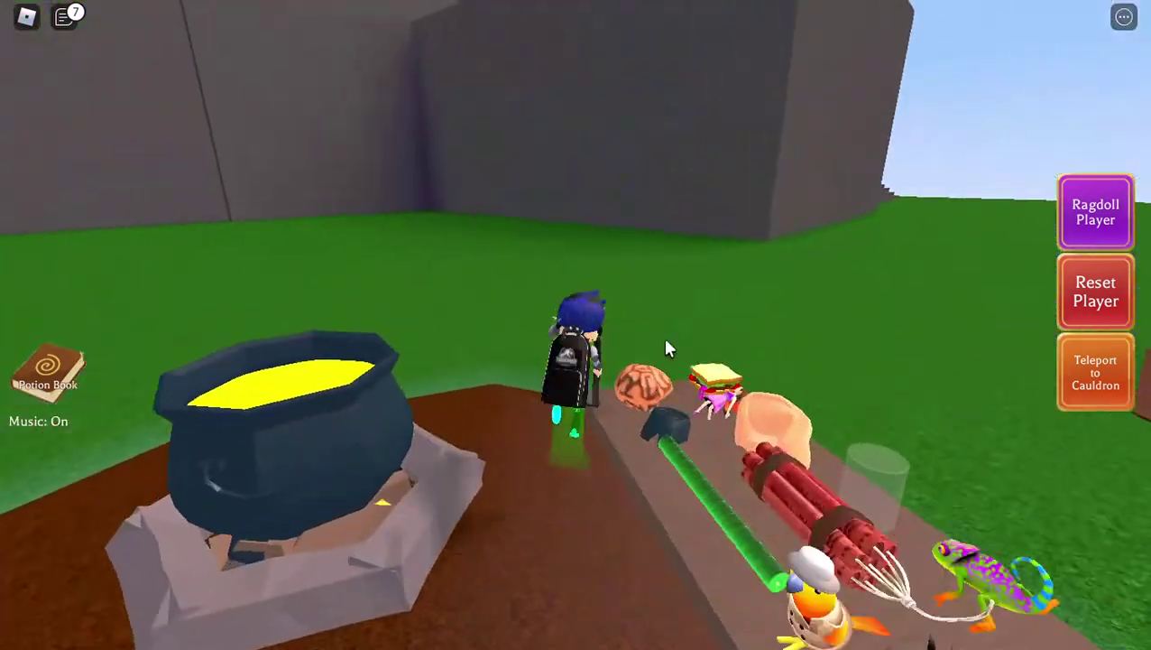
Step: Fly past the grey building to the tree holding the chameleon
{"action": "key", "text": "w"}
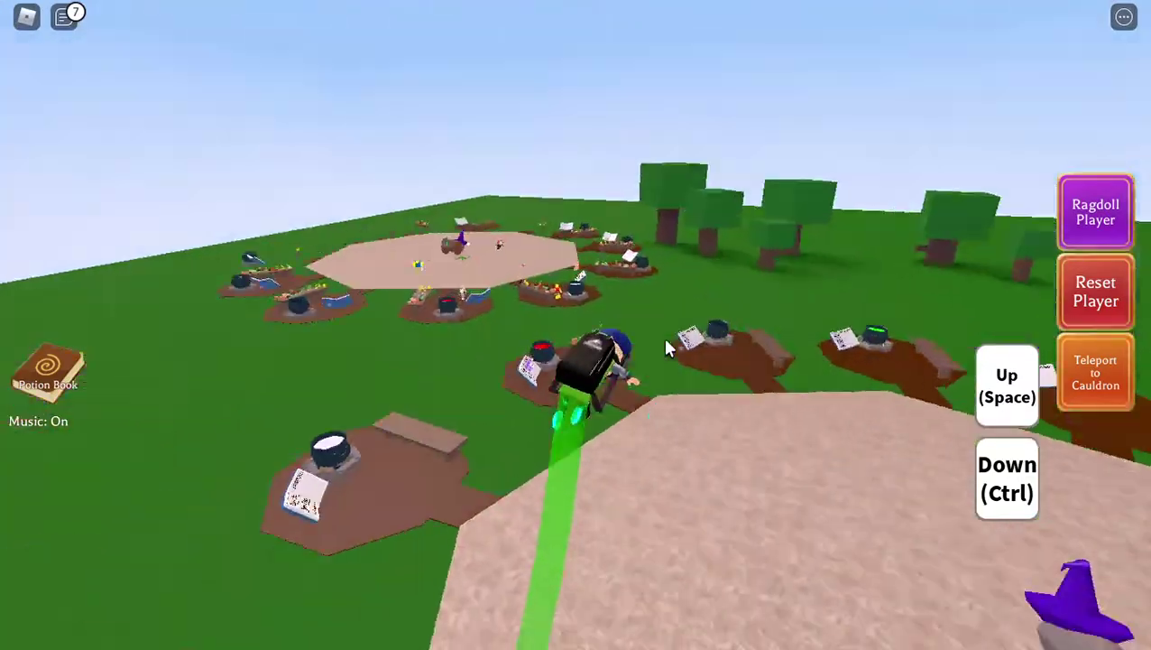
{"action": "key", "text": "w"}
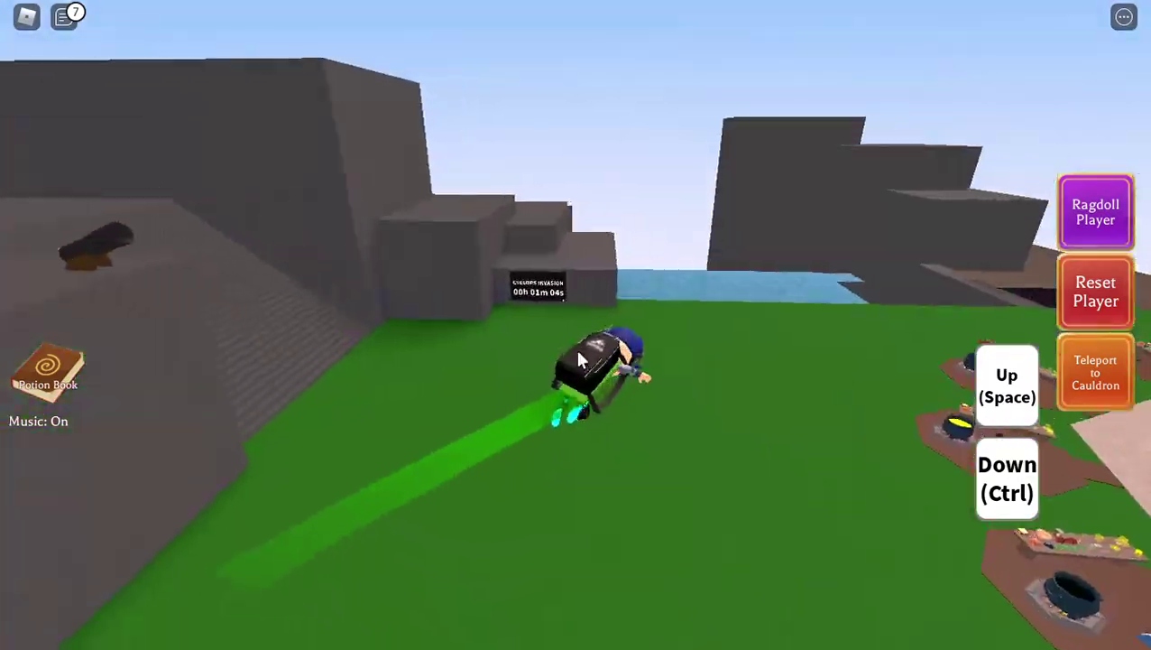
{"action": "key", "text": "w"}
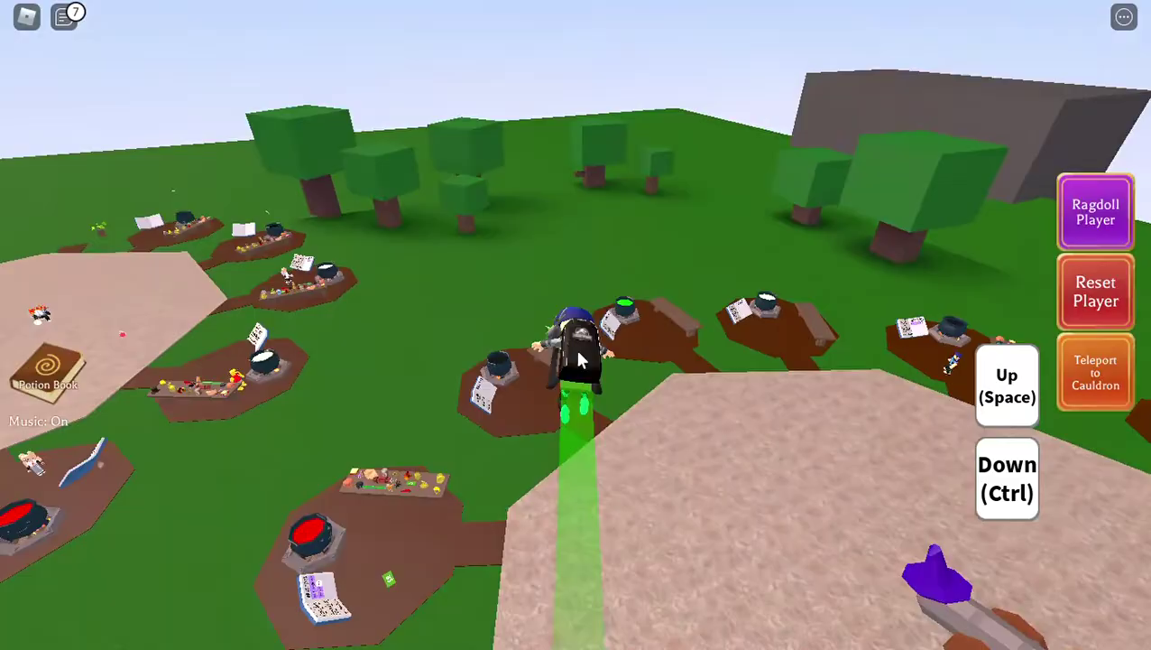
{"action": "key", "text": "w"}
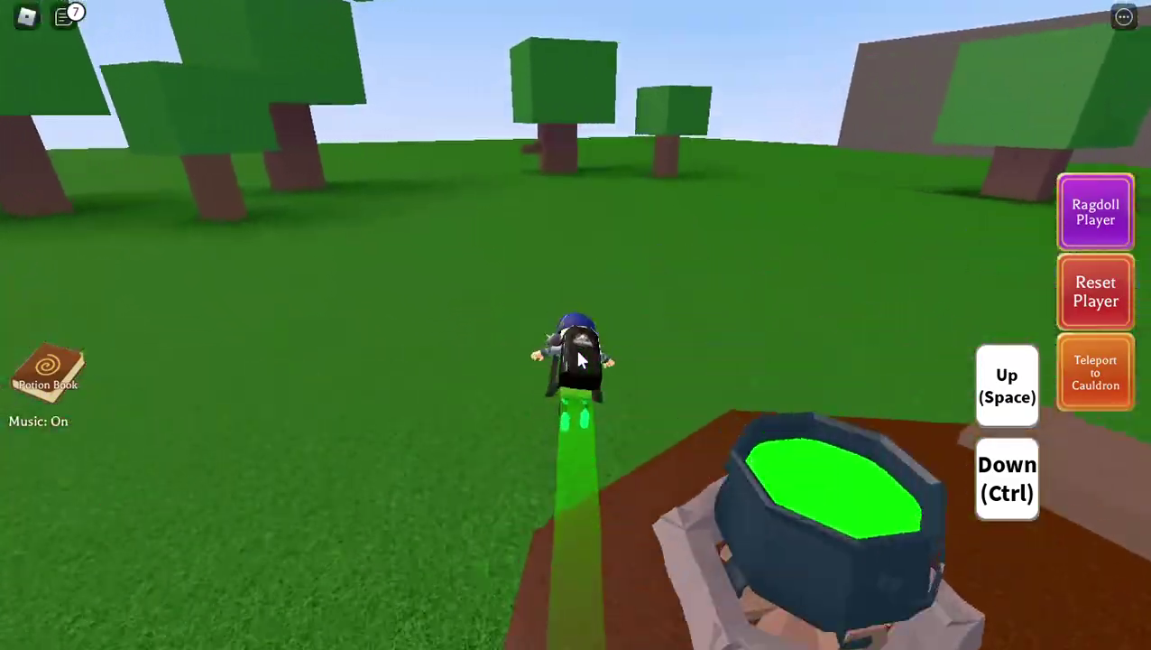
{"action": "key", "text": "w"}
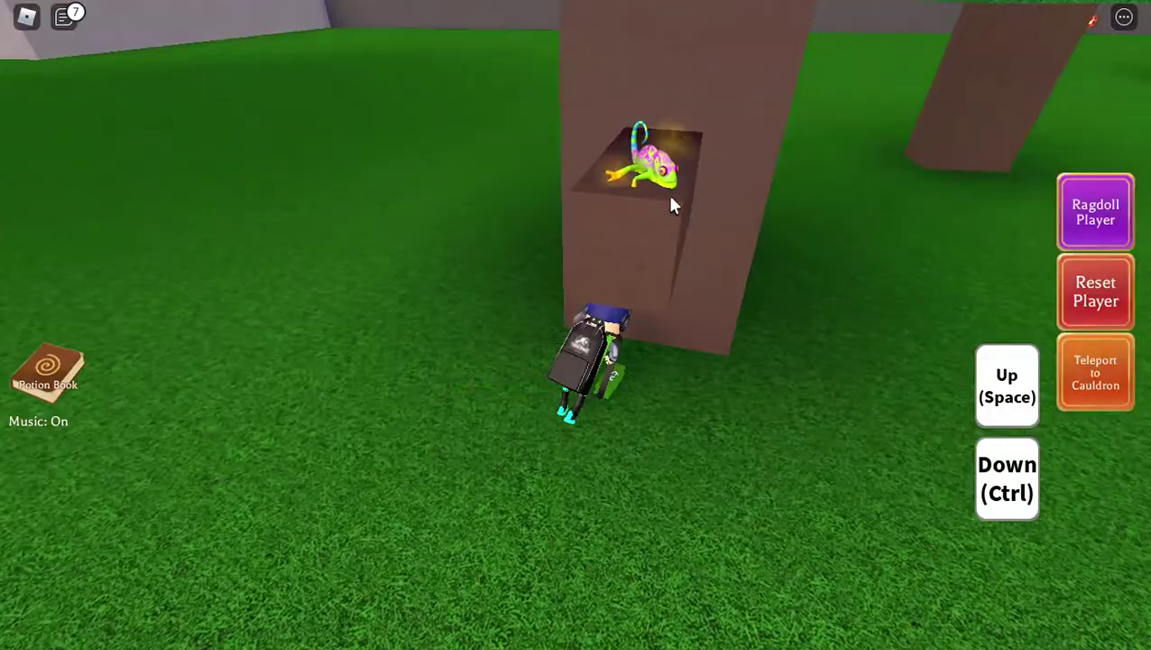
{"action": "key", "text": "w"}
{"action": "key", "text": "w"}
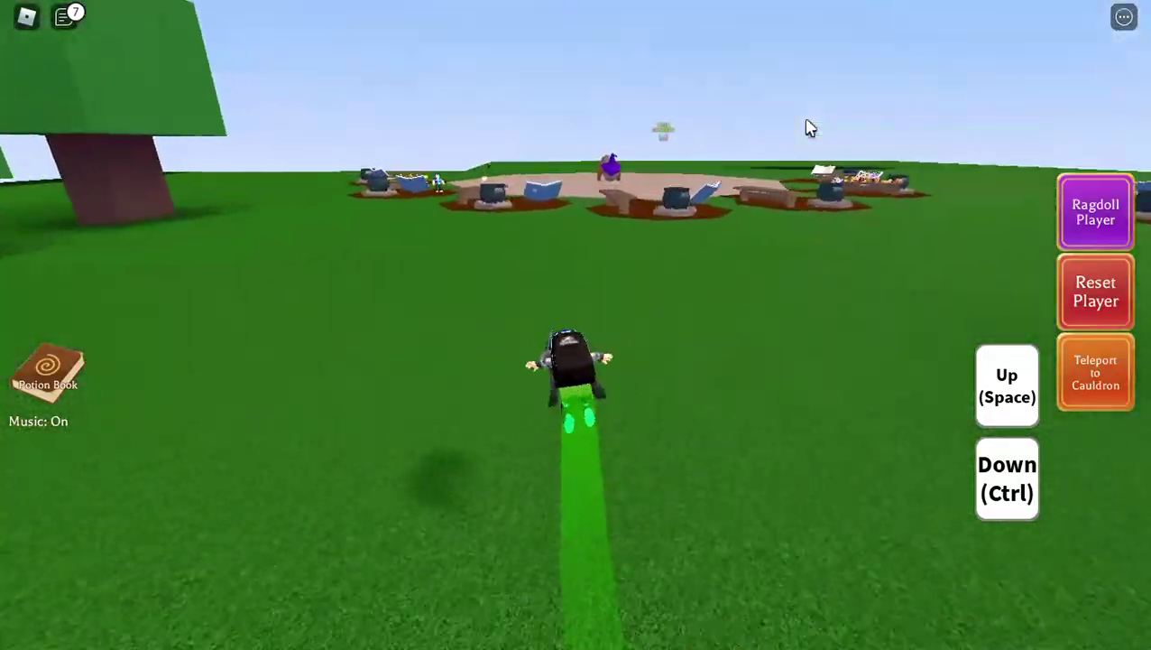
Step: Fly up over the cauldron ring and back down beside the large trunk
{"action": "key", "text": "space"}
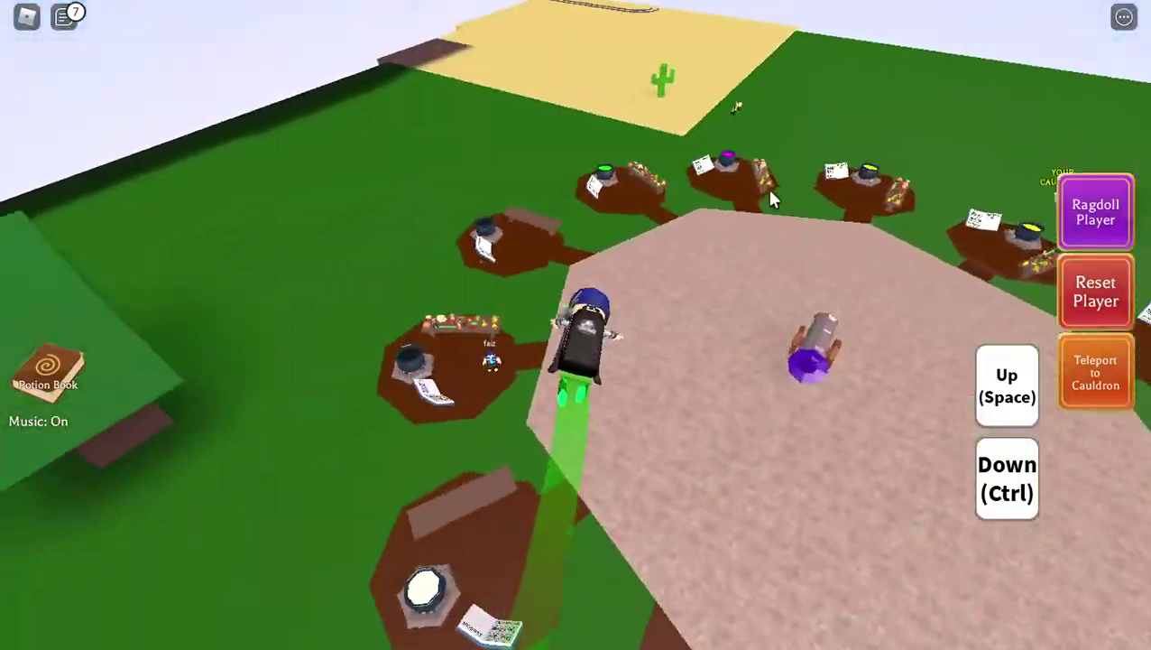
{"action": "key", "text": "w"}
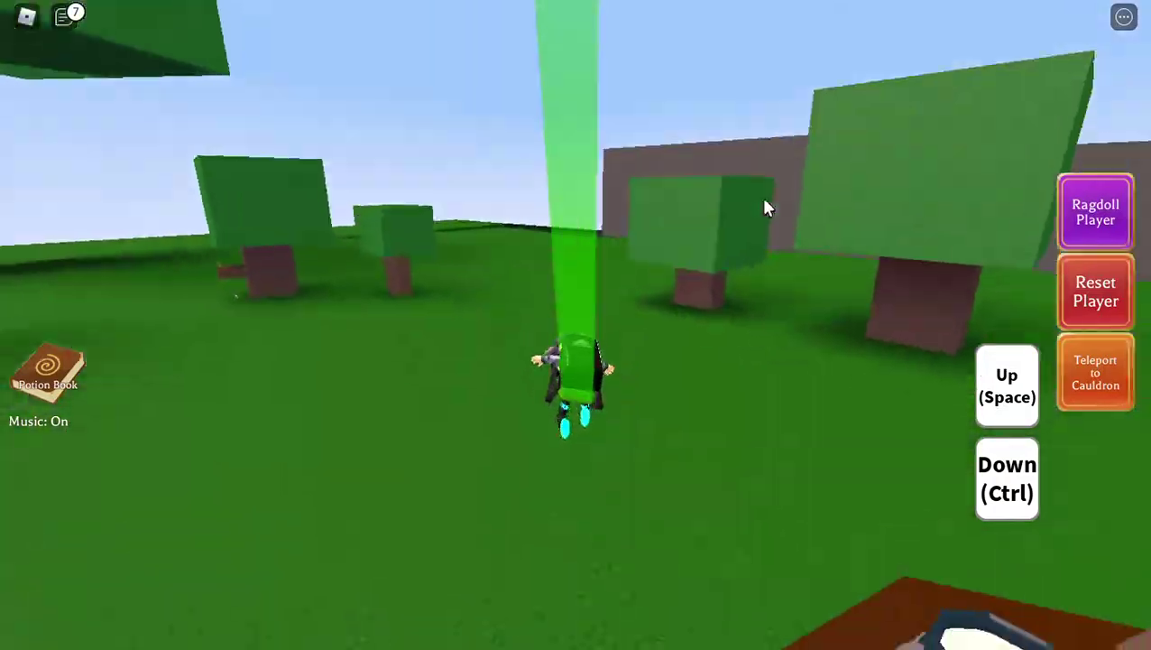
{"action": "key", "text": "w"}
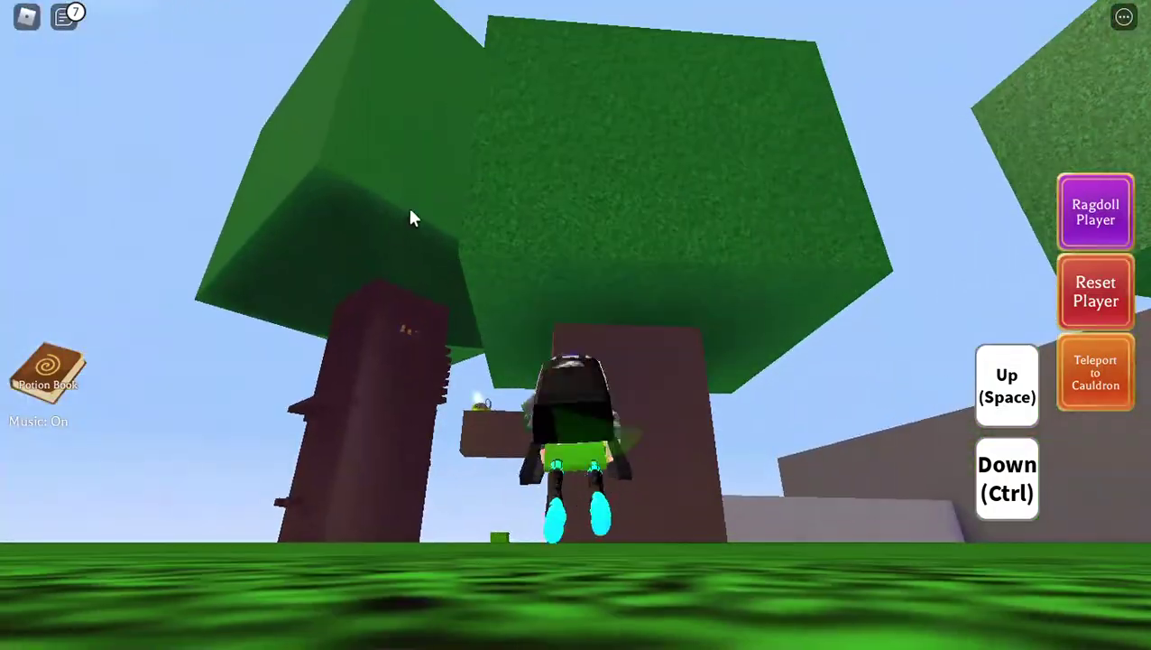
{"action": "key", "text": "w"}
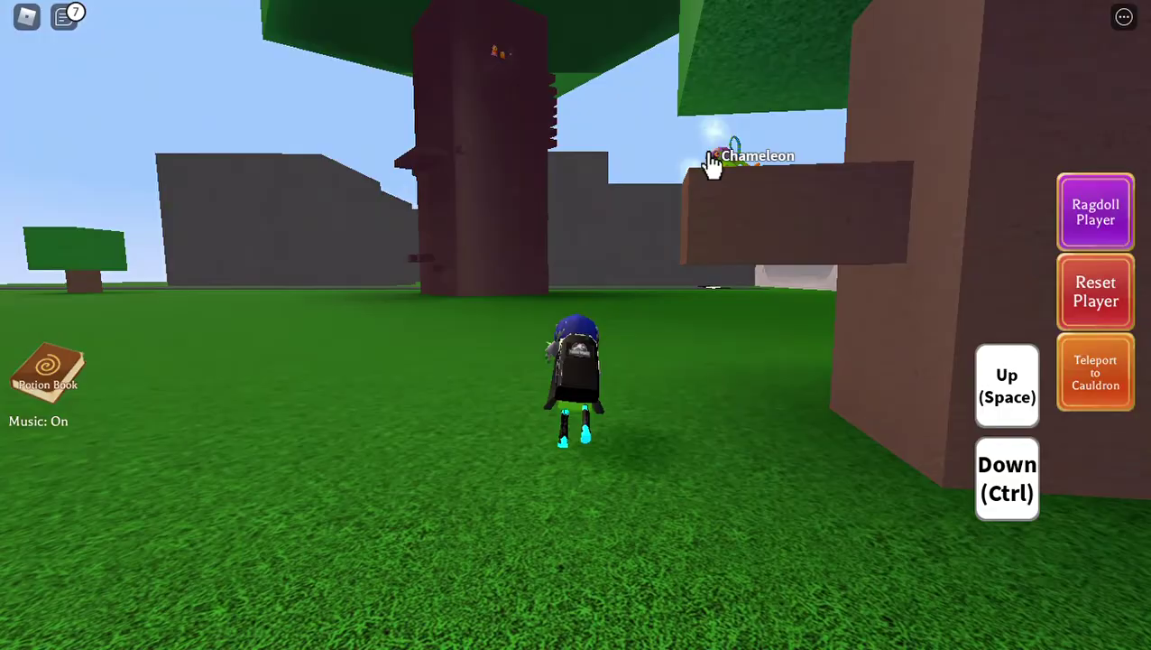
{"action": "key", "text": "w"}
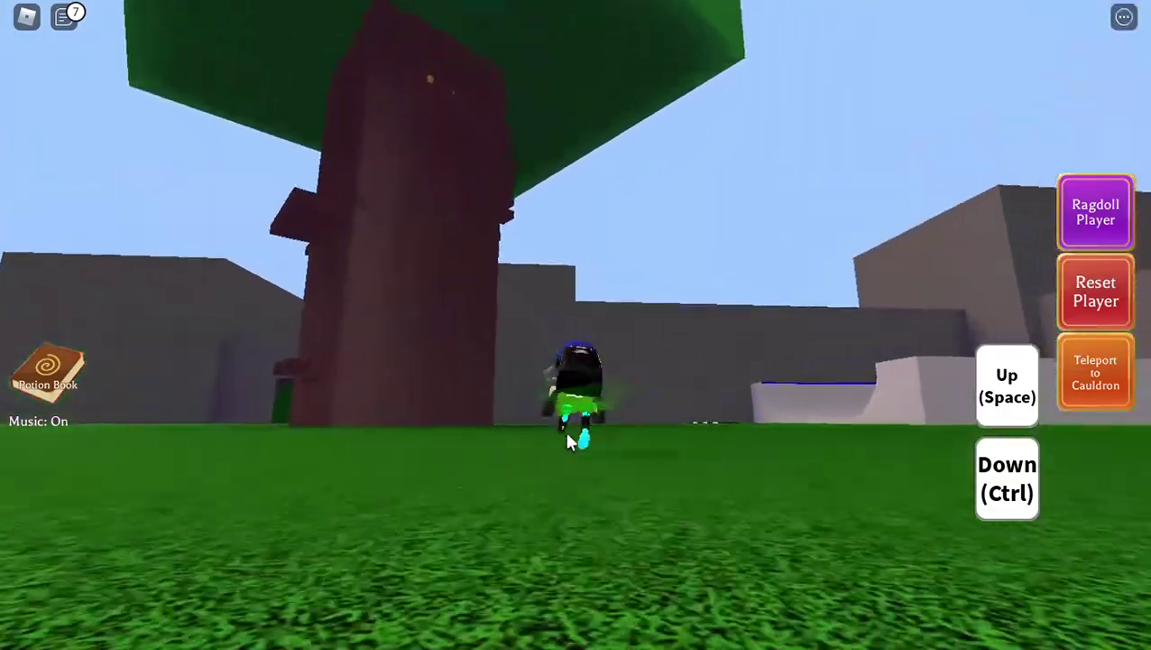
{"action": "key", "text": "w"}
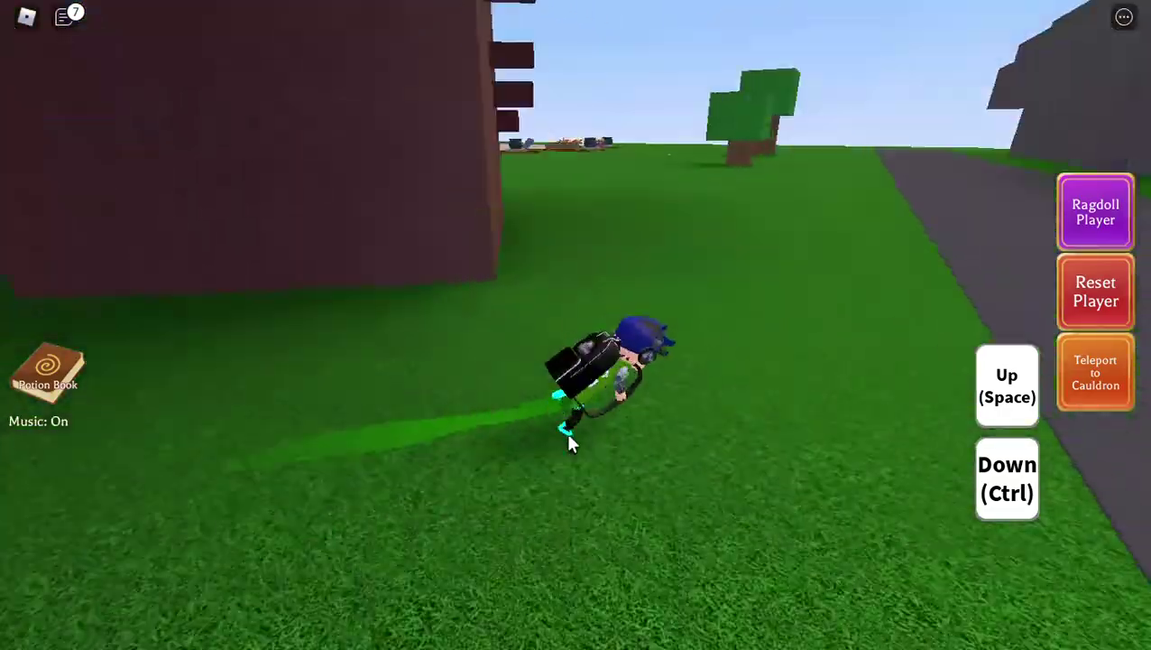
Step: Climb onto the brown tree trunk while waiting for the Mr. Rich event
{"action": "key", "text": "w"}
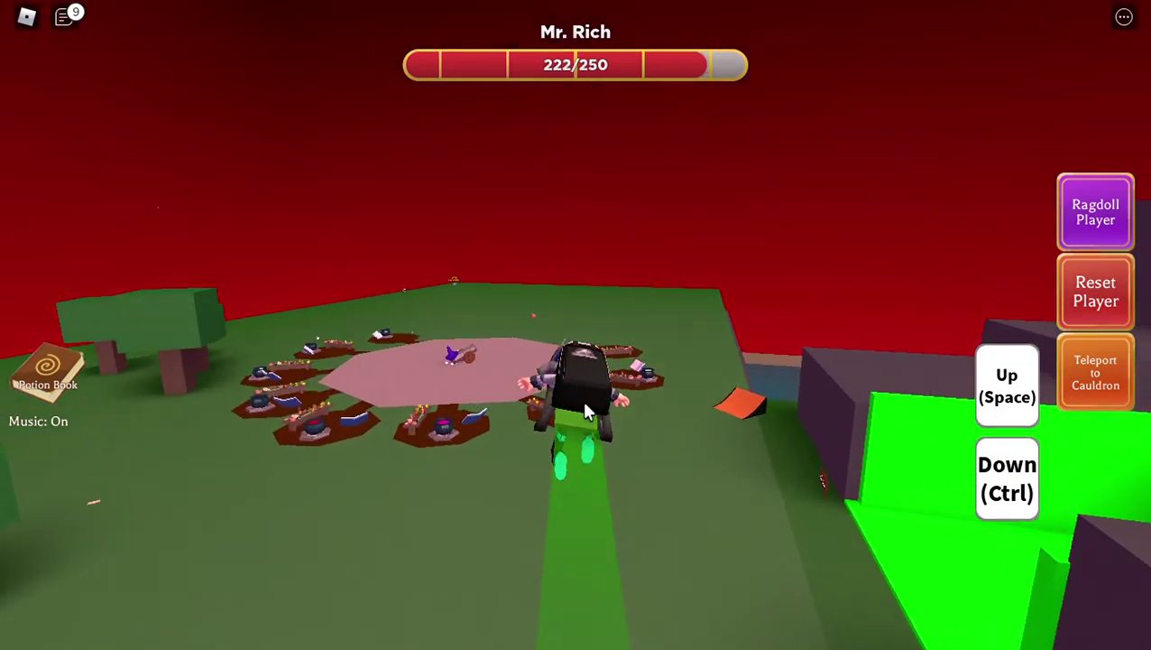
Step: Fly in circles around Mr. Rich above the arena
{"action": "key", "text": "w"}
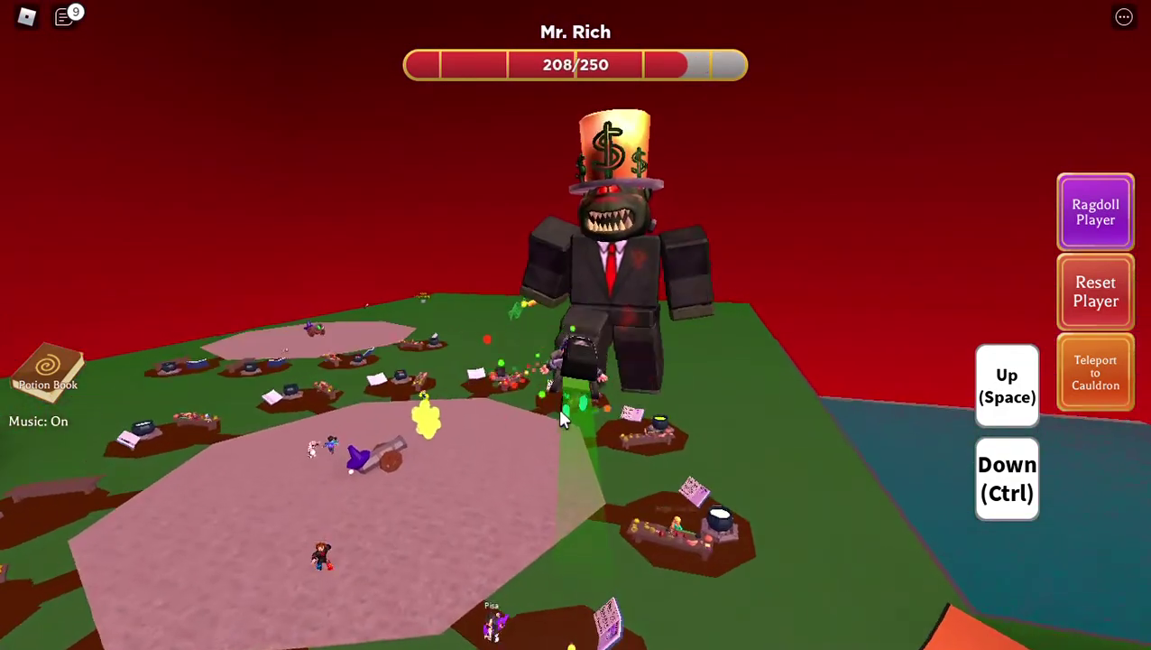
{"action": "key", "text": "w"}
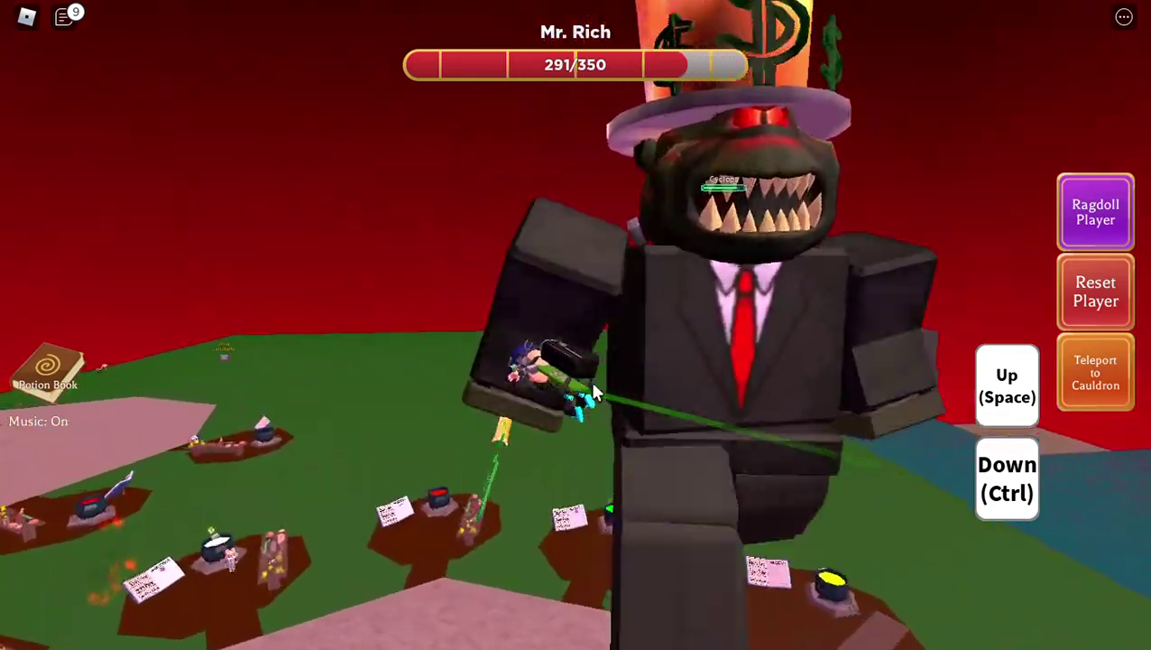
{"action": "key", "text": "w"}
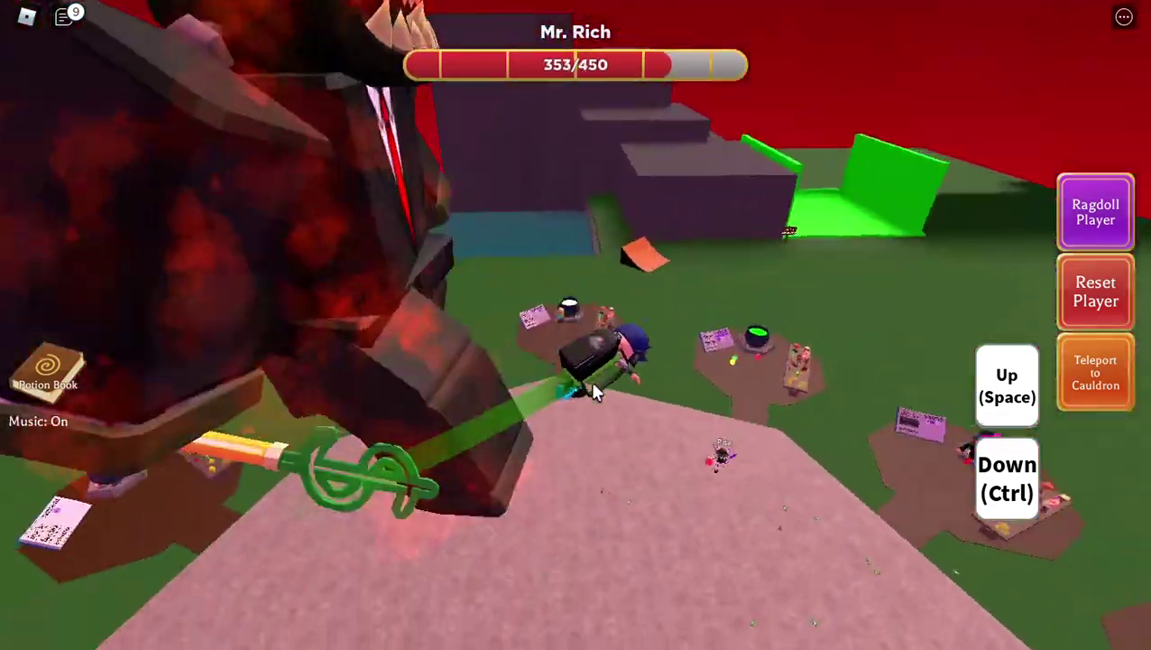
{"action": "key", "text": "w"}
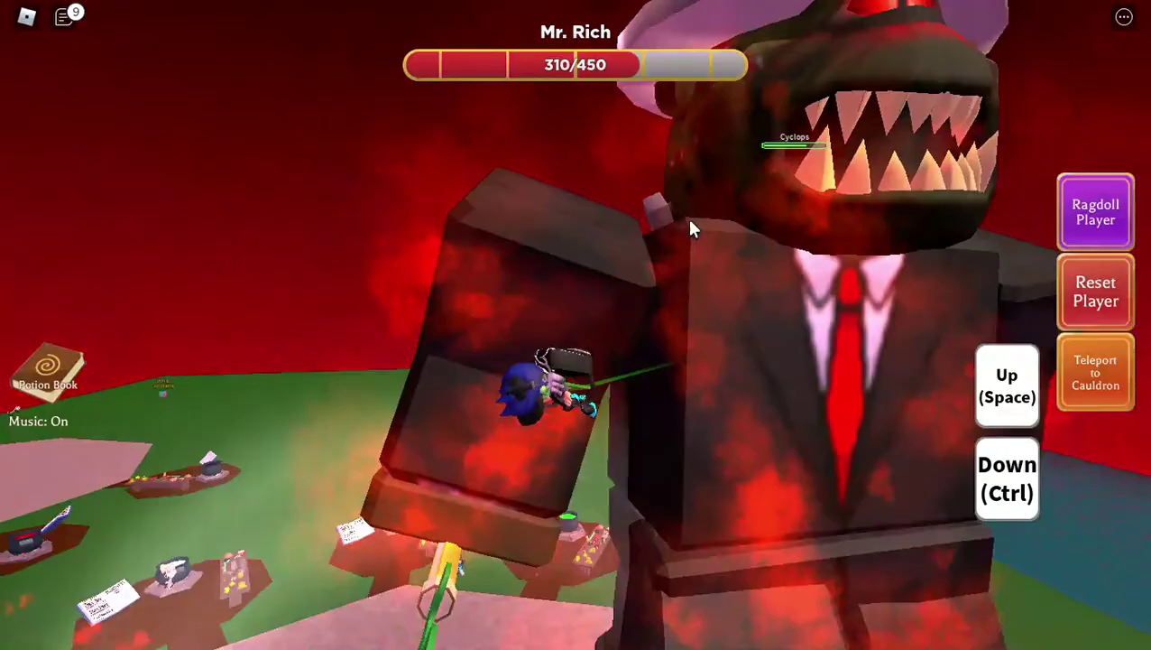
{"action": "key", "text": "w"}
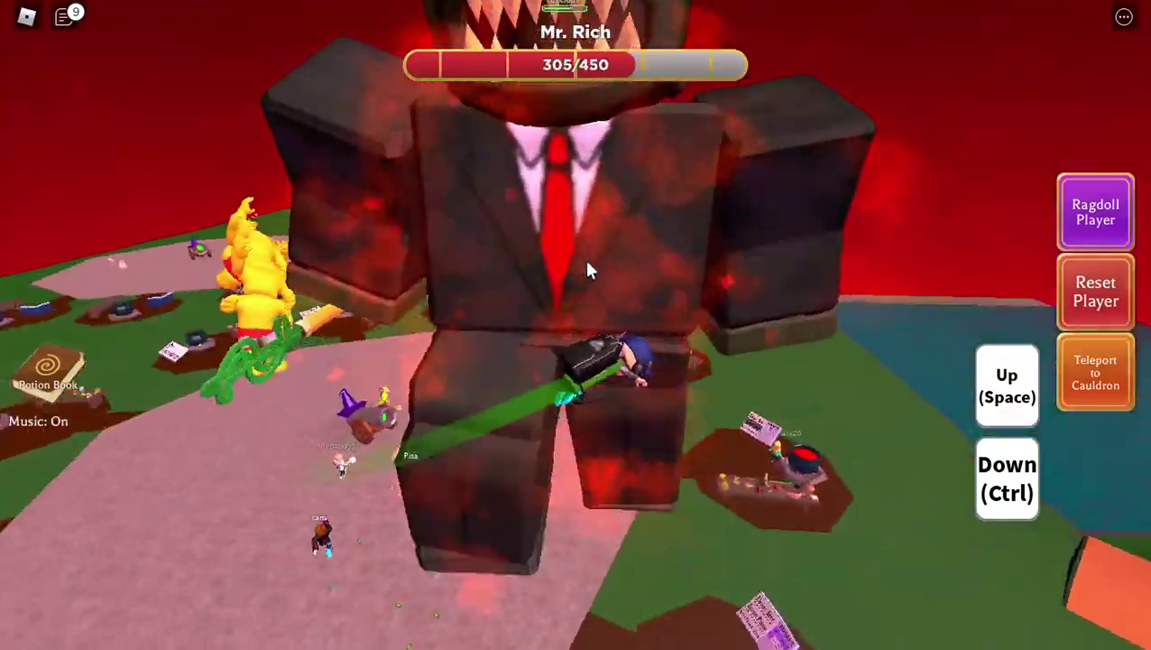
{"action": "key", "text": "w"}
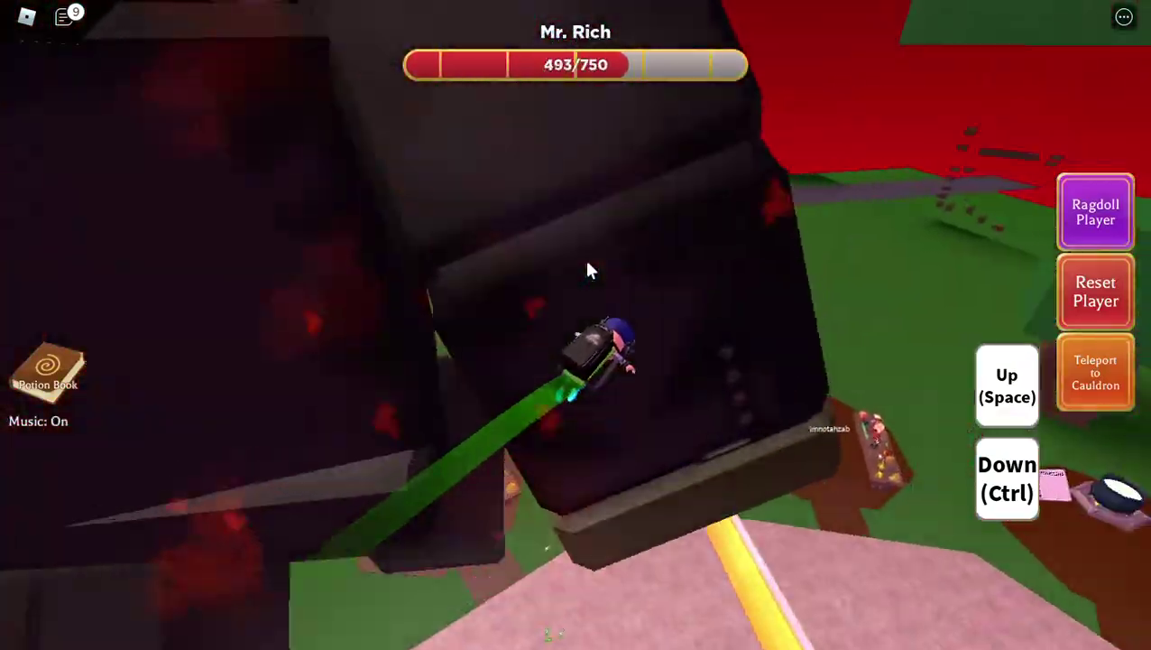
{"action": "key", "text": "w"}
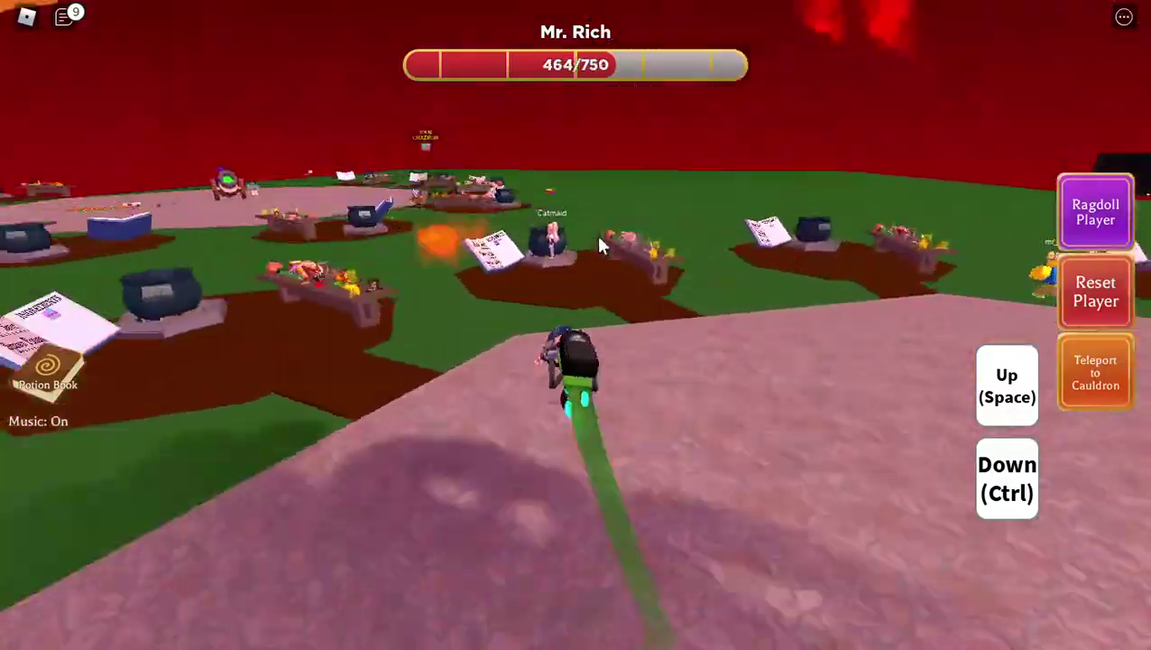
{"action": "key", "text": "w"}
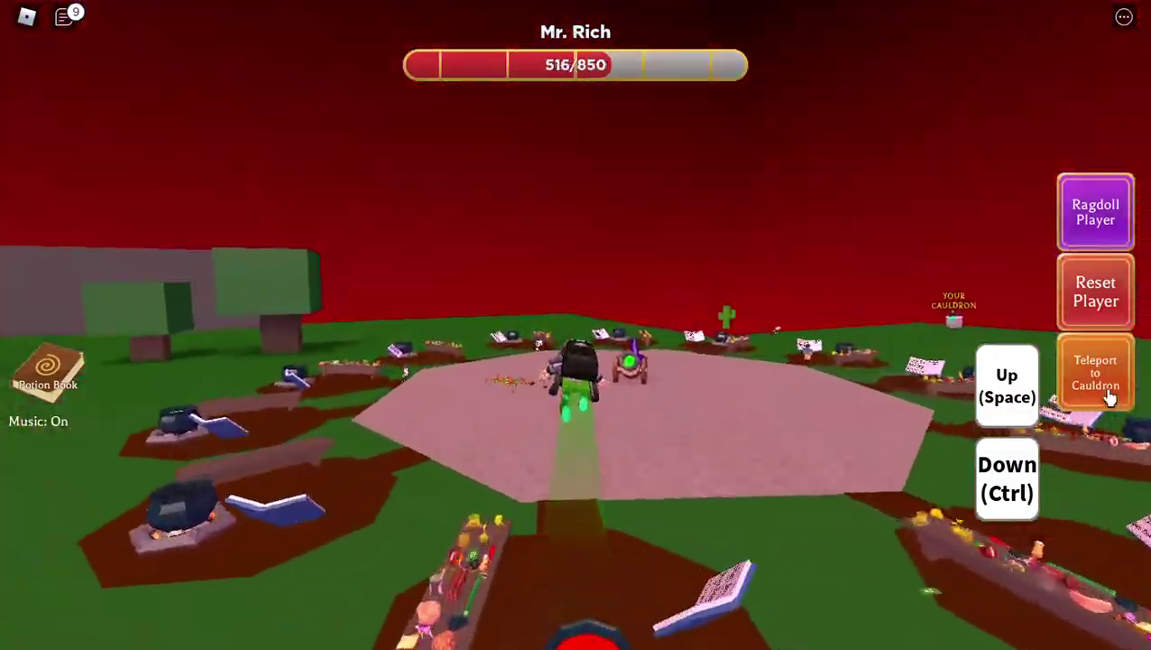
Step: Teleport to your cauldron and add the Giant's Ear from the table
{"action": "left_click", "coordinate": [1095, 373]}
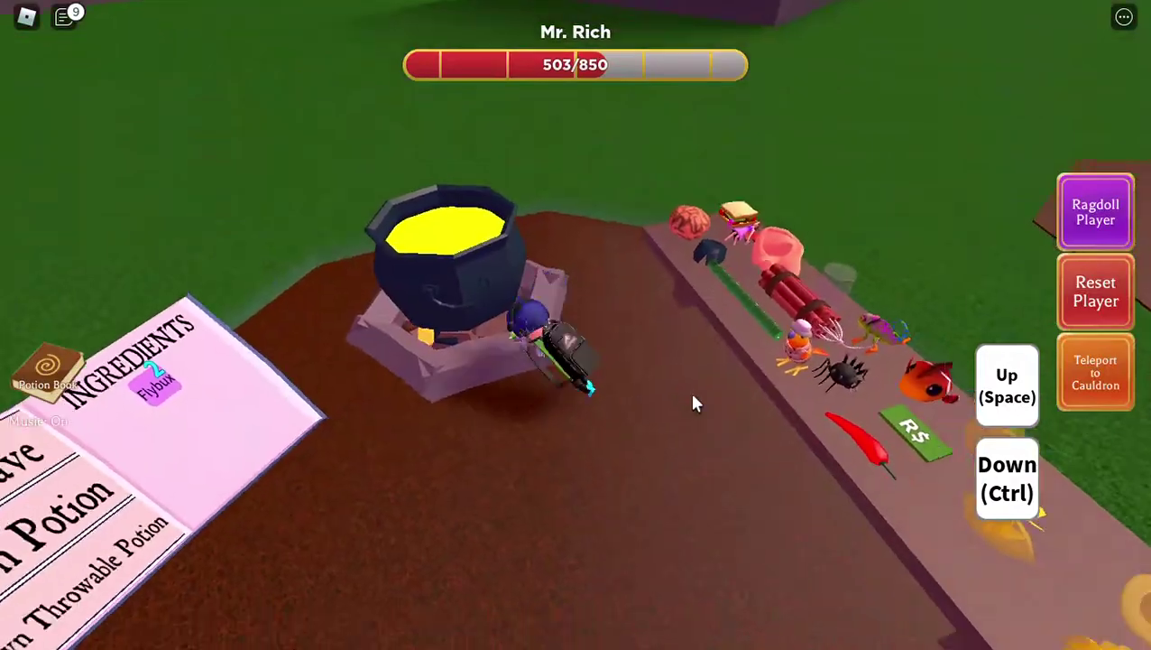
{"action": "key", "text": "s"}
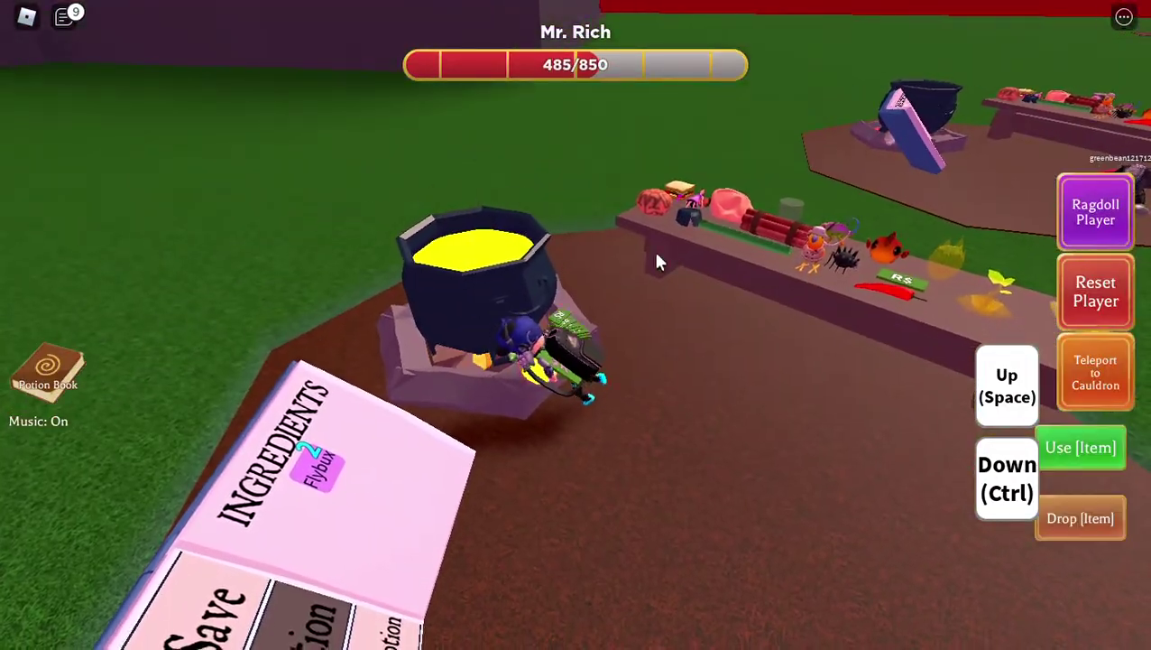
{"action": "key", "text": "w"}
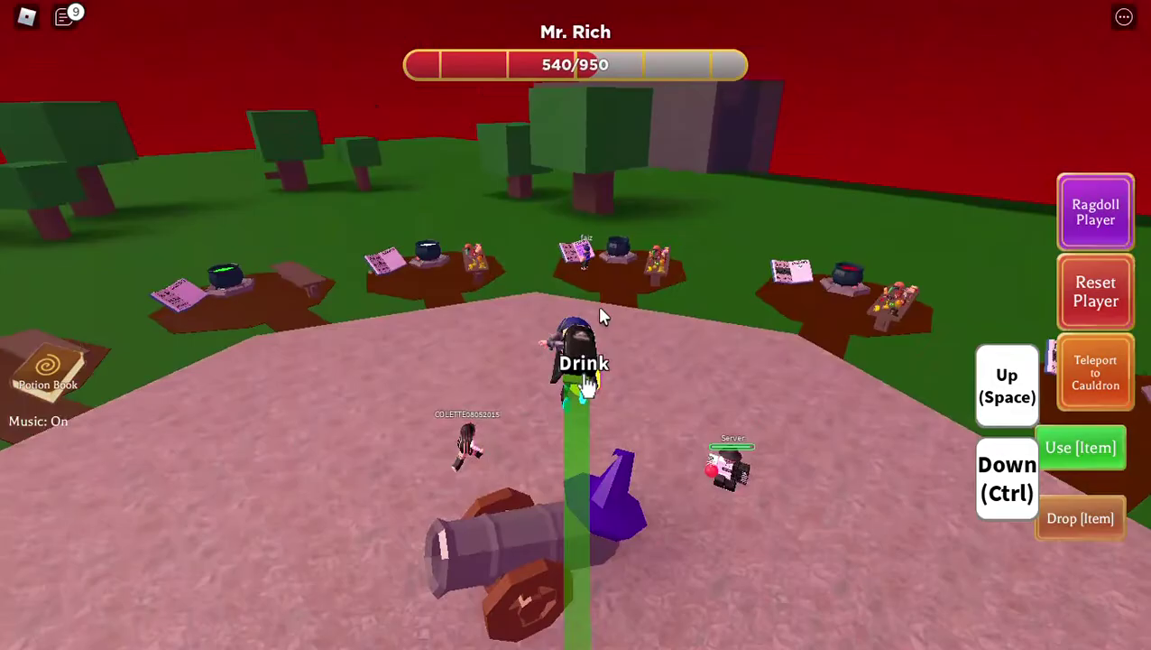
{"action": "key", "text": "s"}
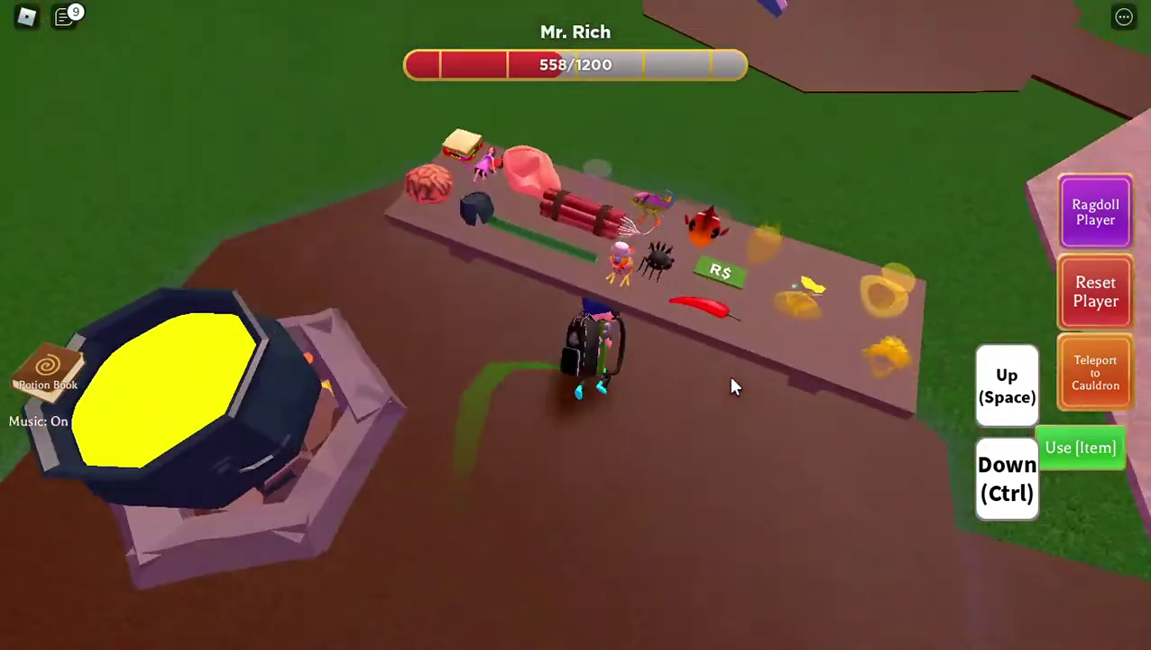
{"action": "left_click", "coordinate": [509, 169]}
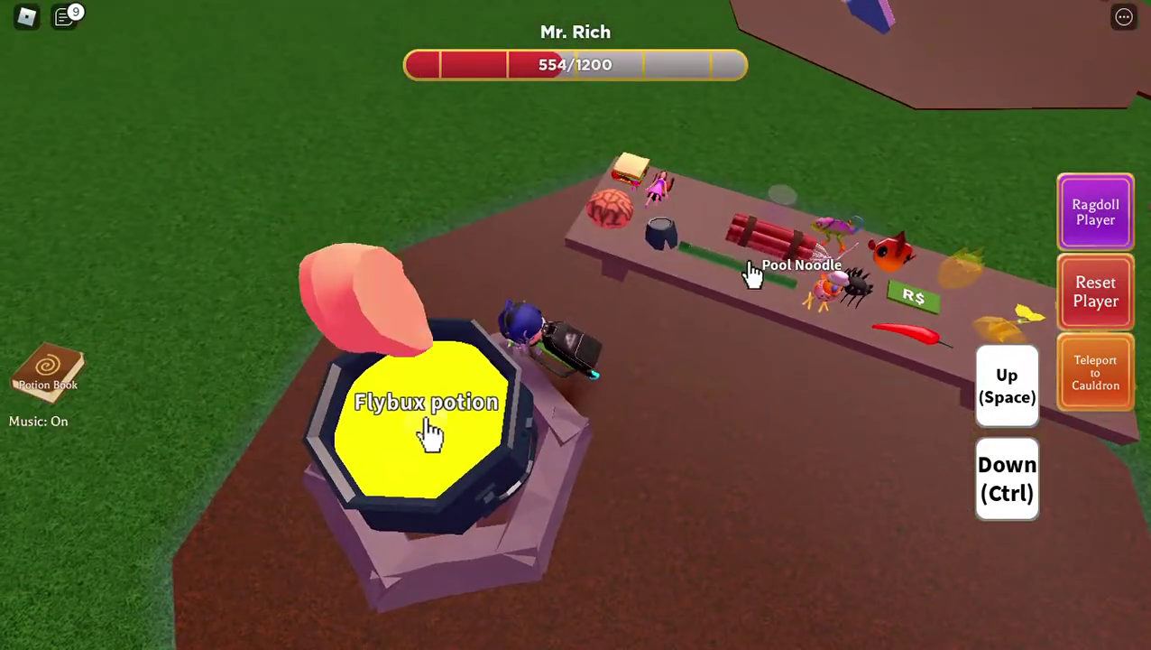
{"action": "left_click", "coordinate": [754, 274]}
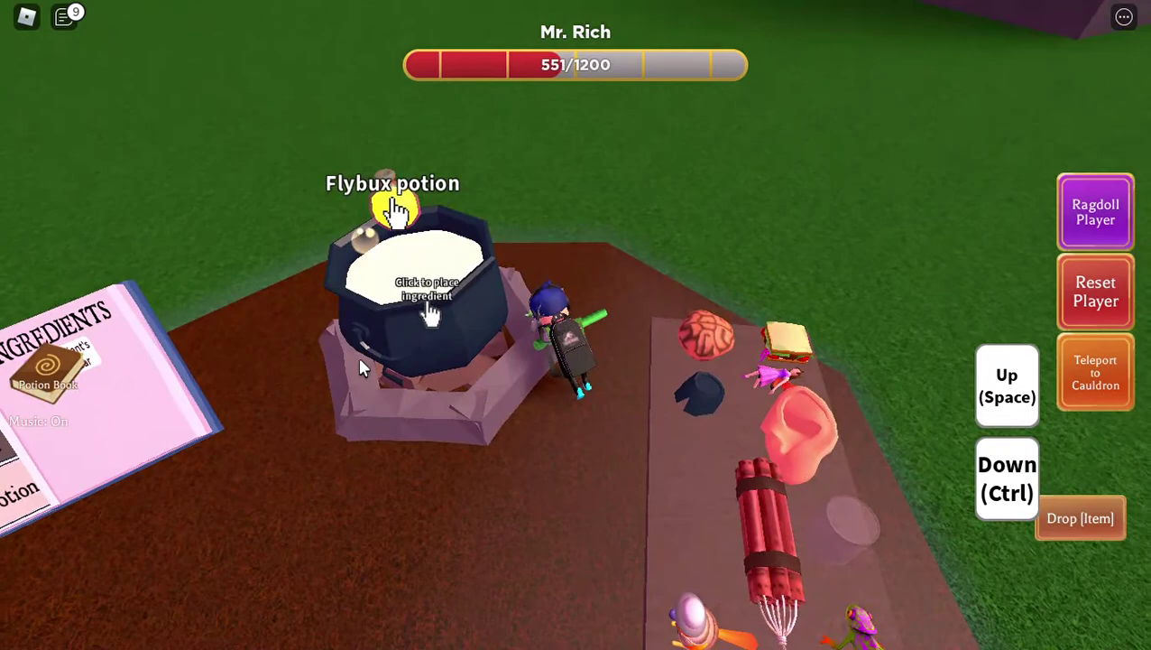
{"action": "left_click", "coordinate": [471, 163]}
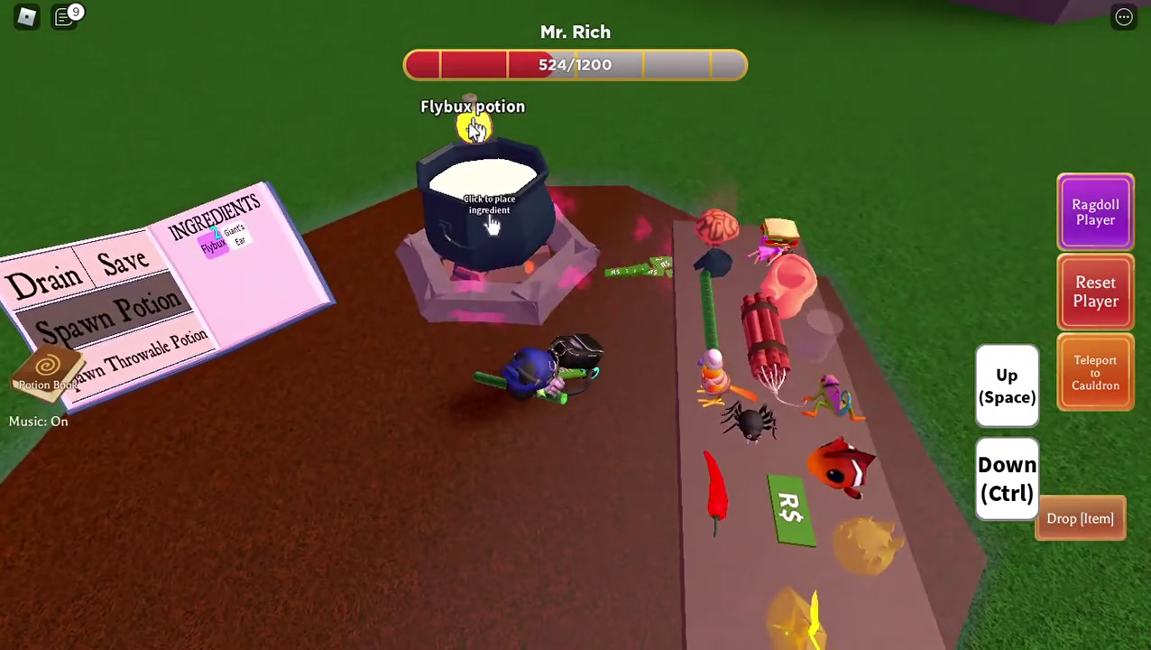
{"action": "scroll", "coordinate": [492, 249], "scroll_direction": "up", "scroll_amount": 5}
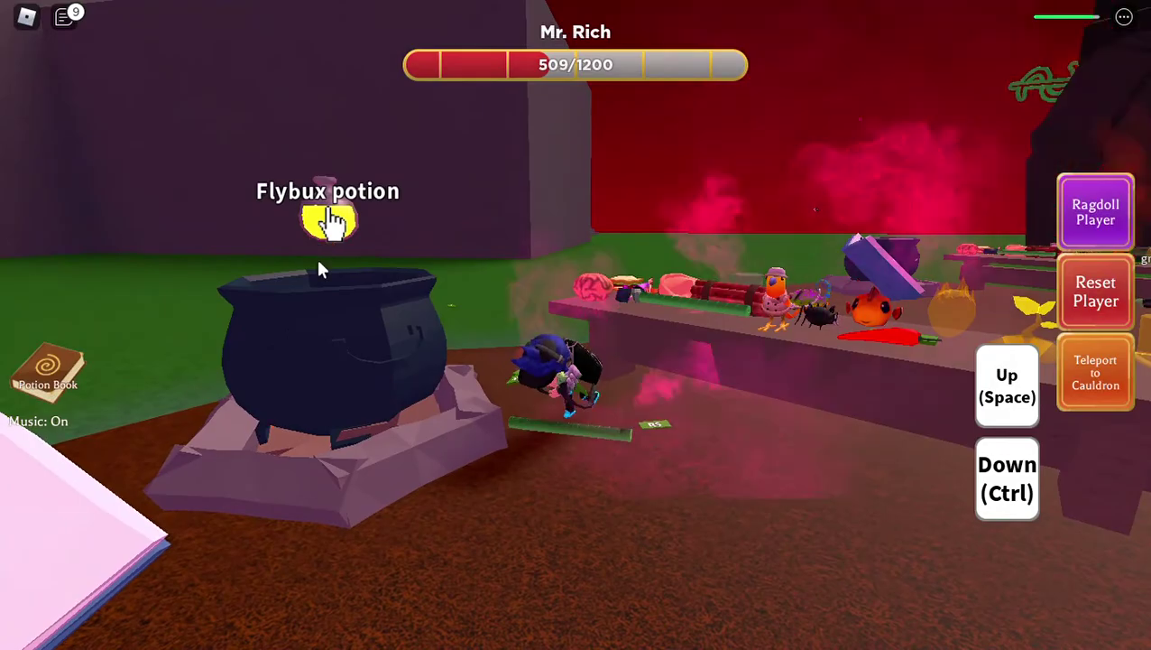
Step: Collect the Flybux potion and load it into the cannon
{"action": "left_click", "coordinate": [320, 268]}
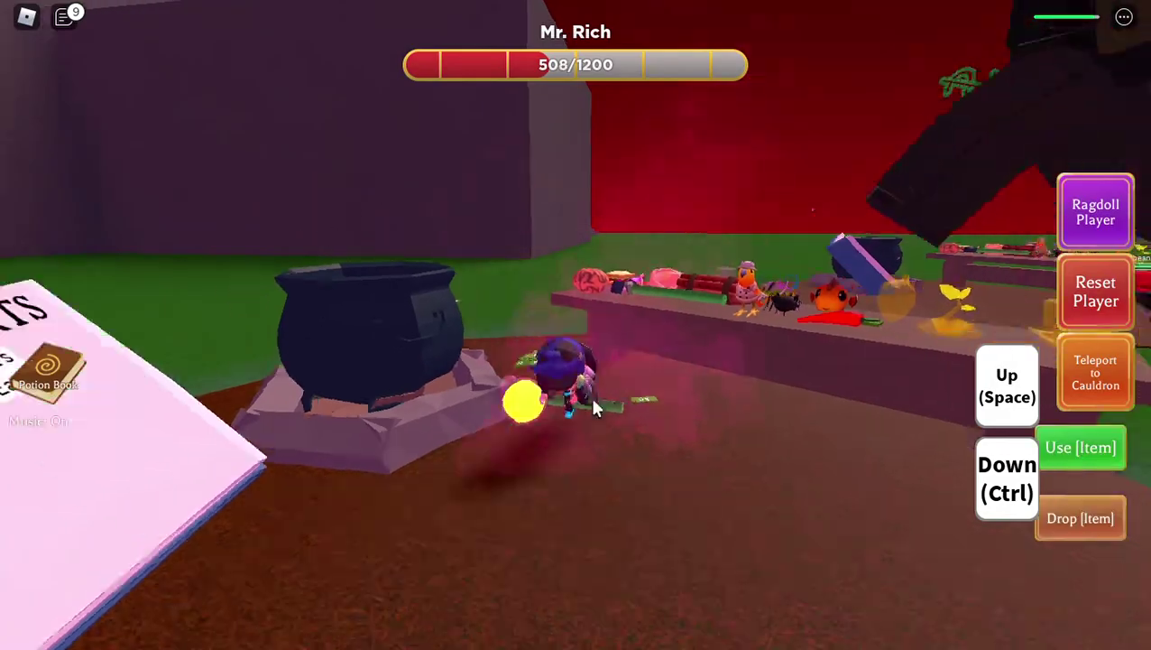
{"action": "key", "text": "w"}
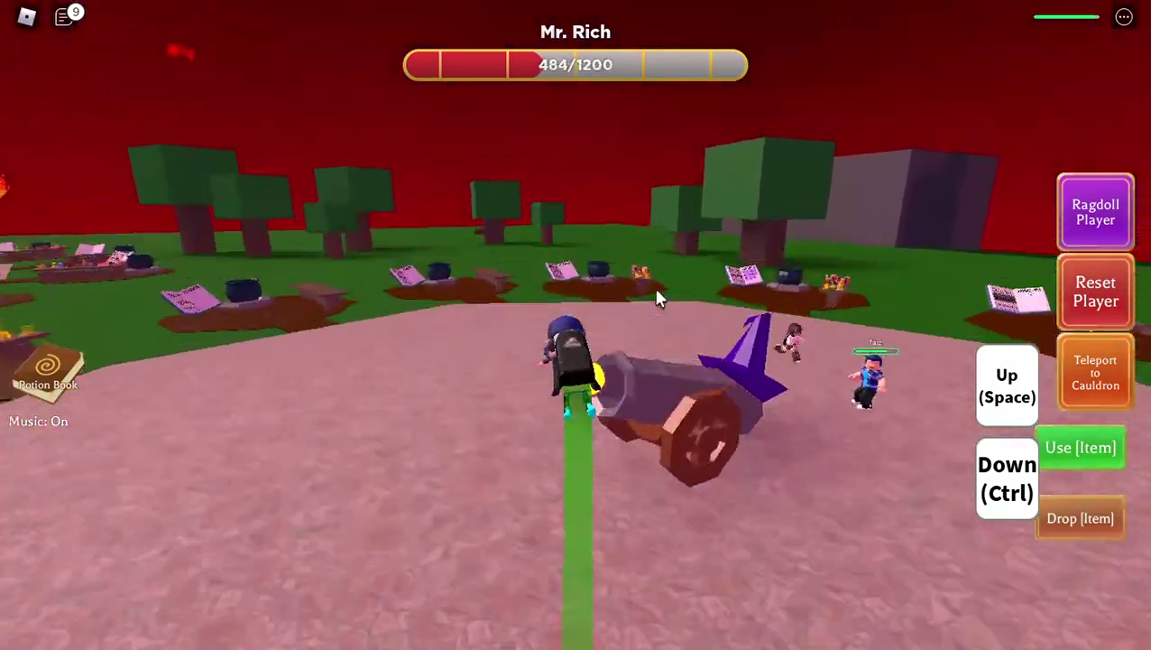
{"action": "left_click", "coordinate": [596, 600]}
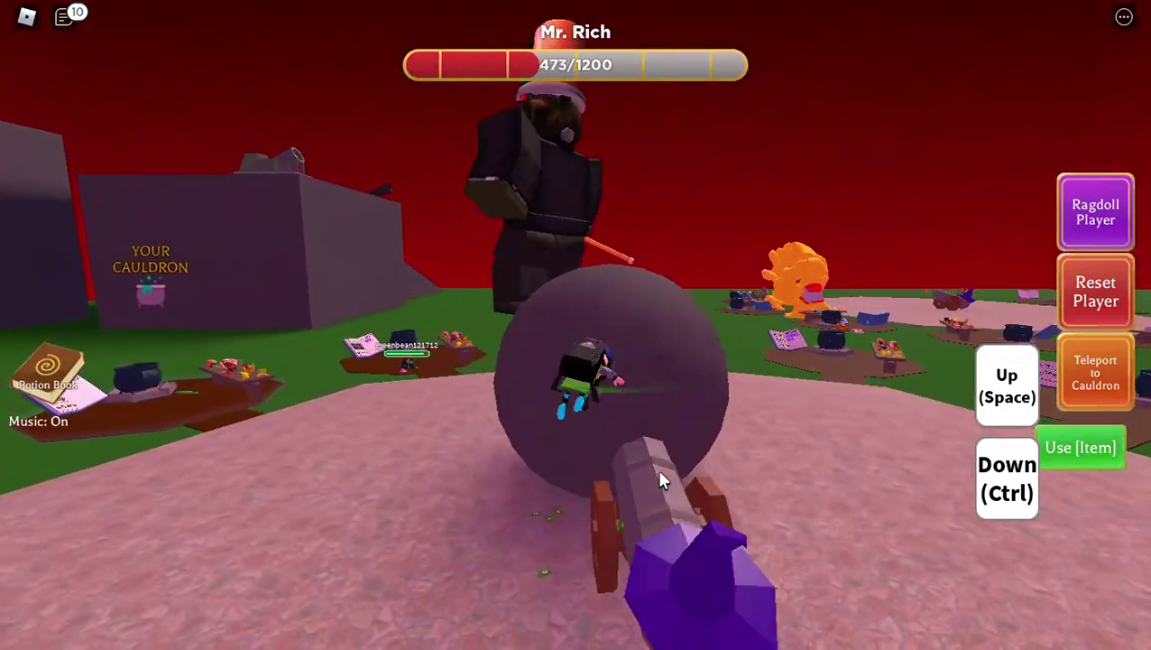
Step: Run from the cannon to the cauldron plots and drop the held ingredient in
{"action": "key", "text": "w"}
{"action": "key", "text": "w"}
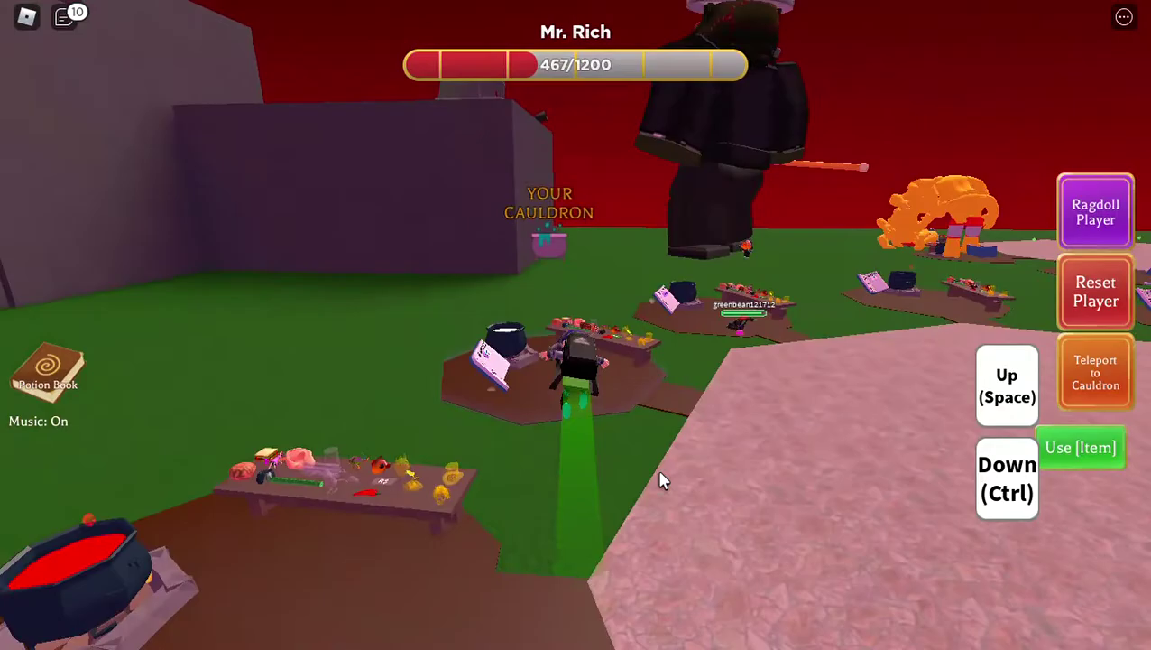
{"action": "key", "text": "w"}
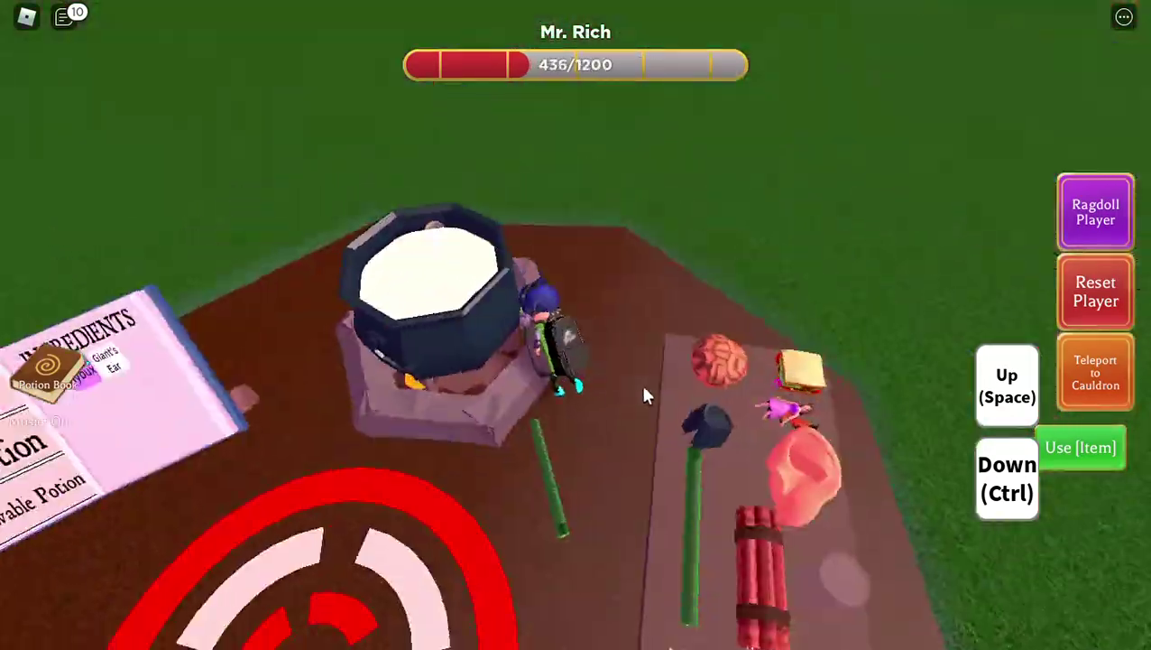
{"action": "key", "text": "w"}
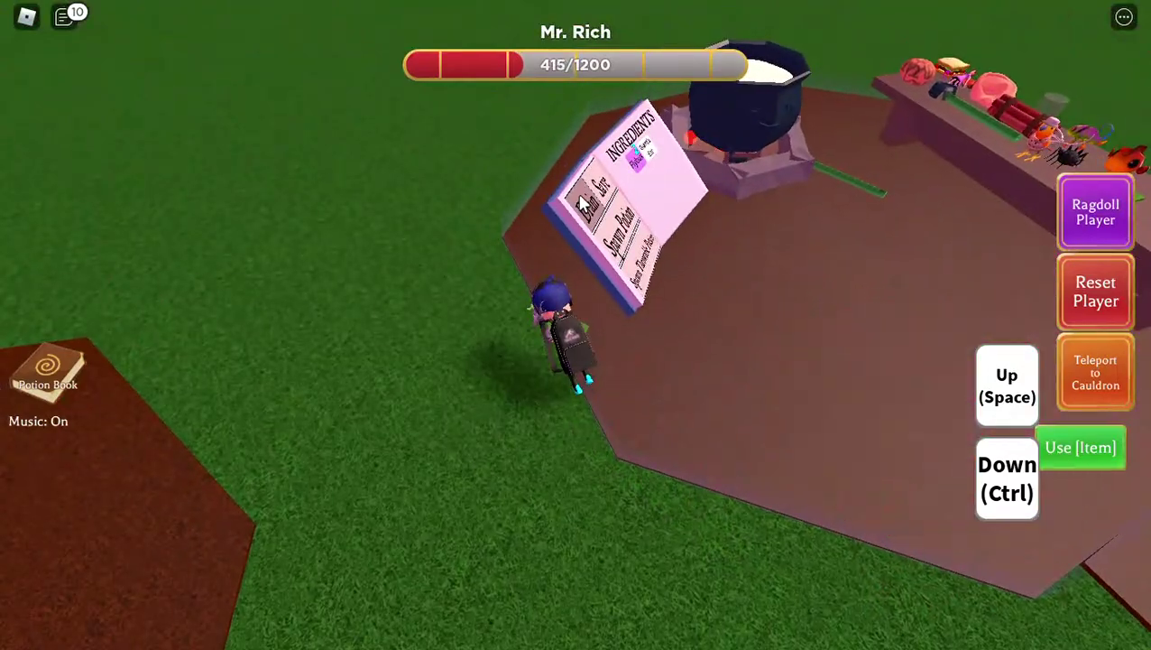
{"action": "key", "text": "w"}
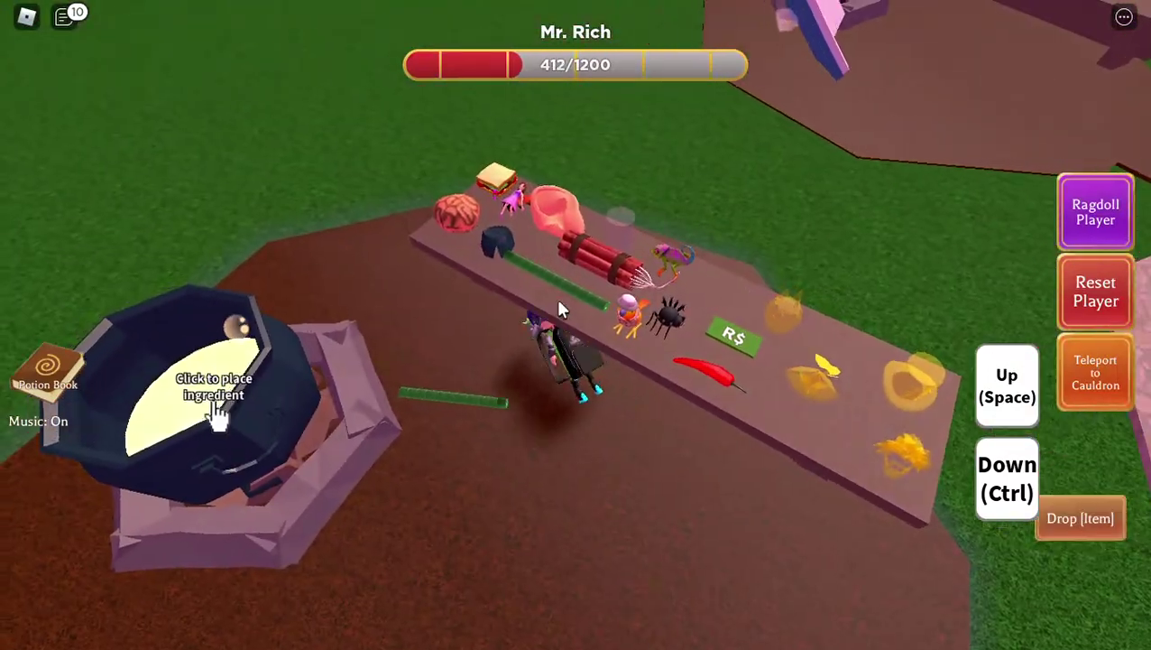
{"action": "left_click", "coordinate": [217, 415]}
{"action": "key", "text": "a"}
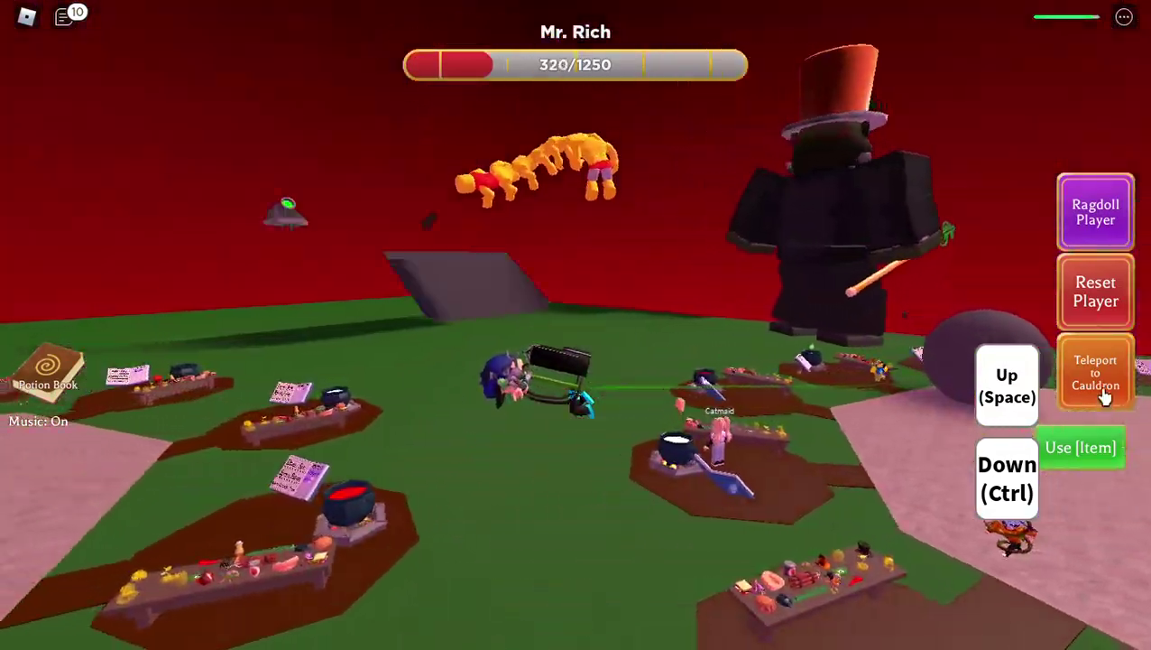
Step: Teleport back to your cauldron and add the Giant's Ear and the bird
{"action": "left_click", "coordinate": [1104, 391]}
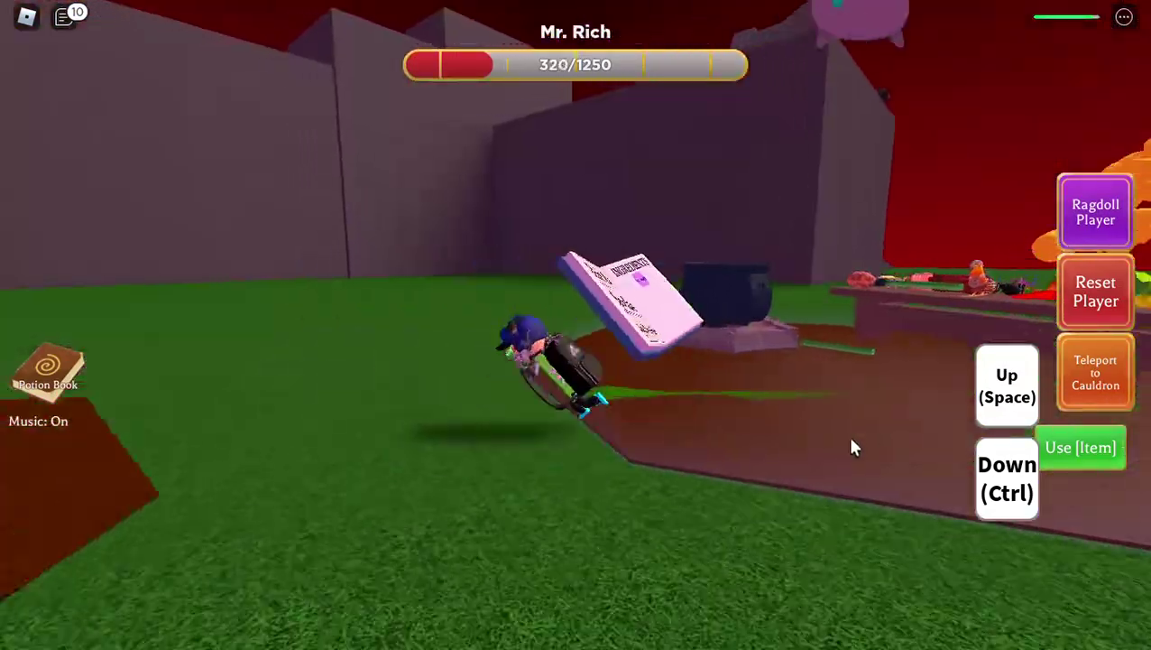
{"action": "key", "text": "w"}
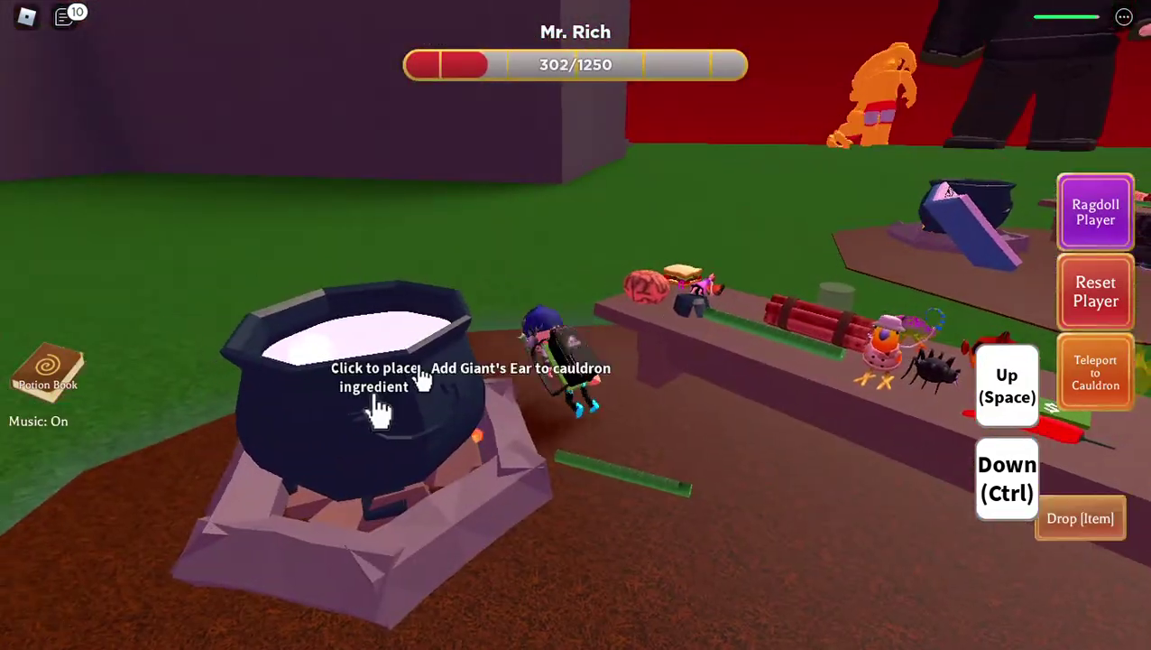
{"action": "left_click", "coordinate": [377, 410]}
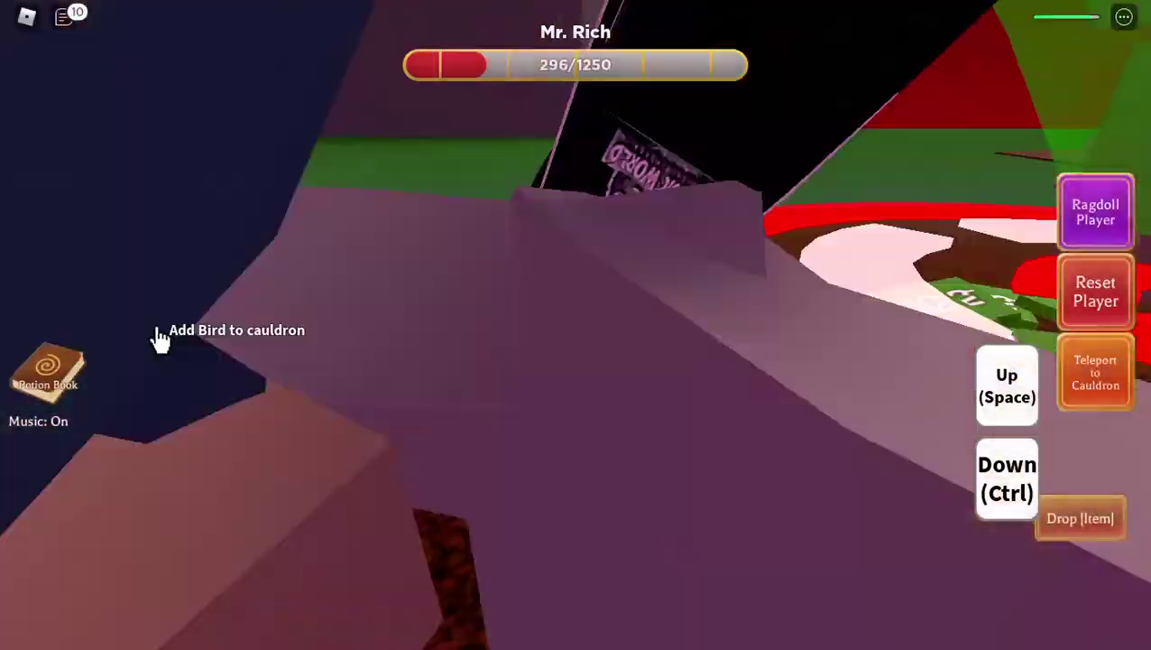
{"action": "left_click", "coordinate": [722, 388]}
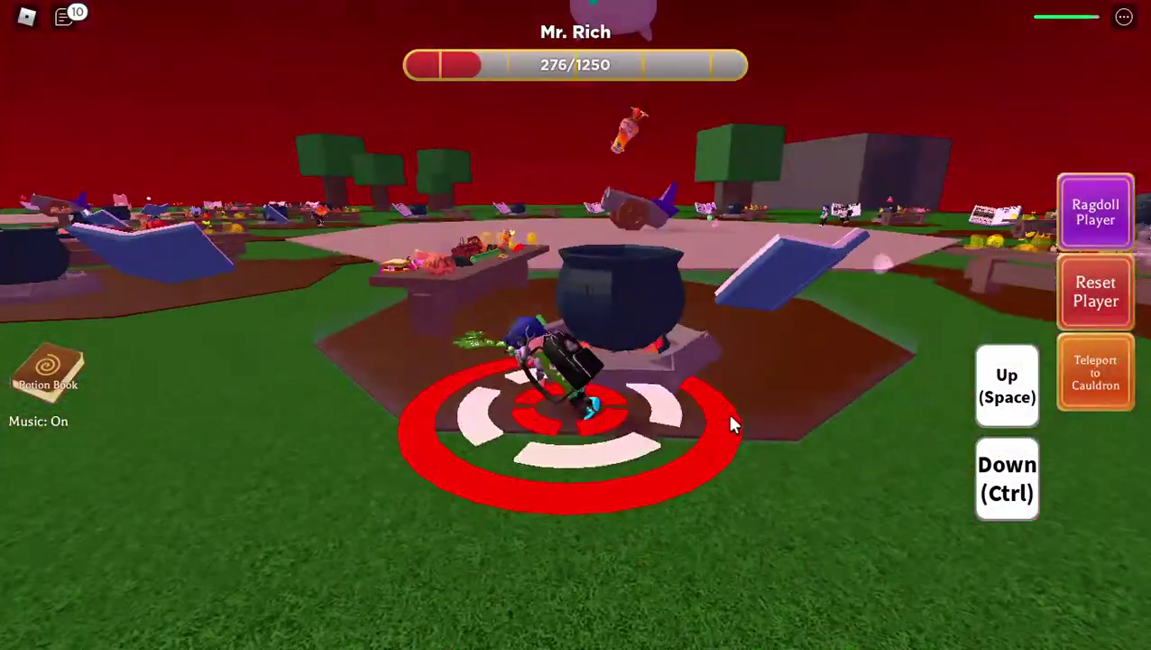
{"action": "key", "text": "w"}
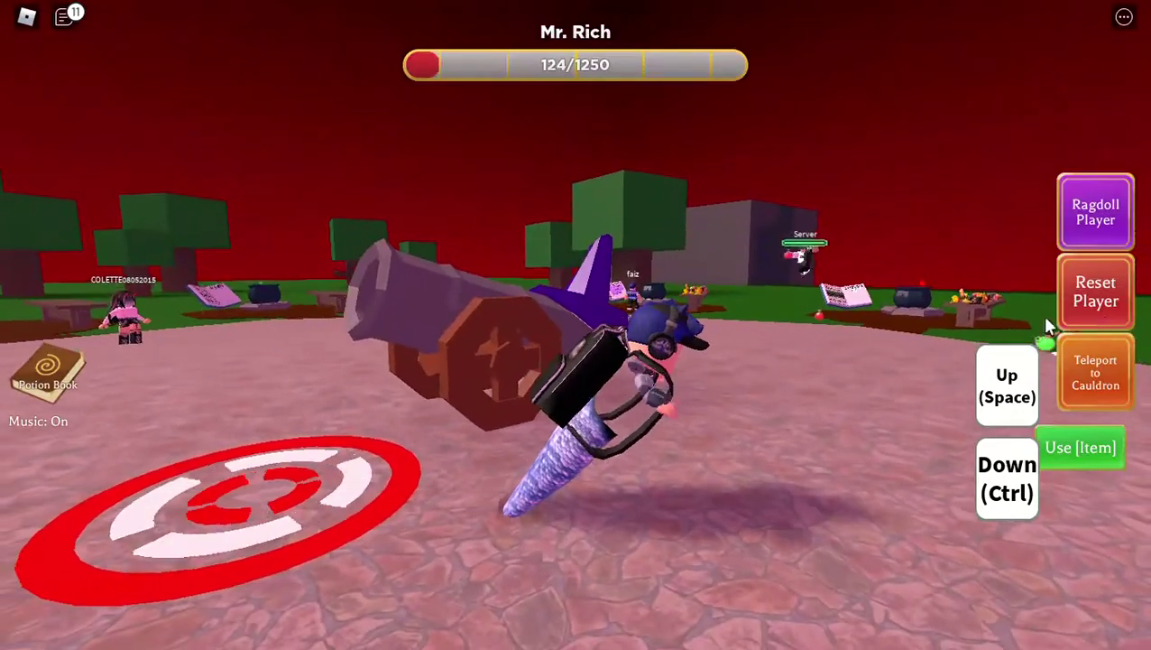
Step: Leave mermaid form, run toward Mr. Rich, then run back to the cauldron
{"action": "left_click", "coordinate": [1095, 372]}
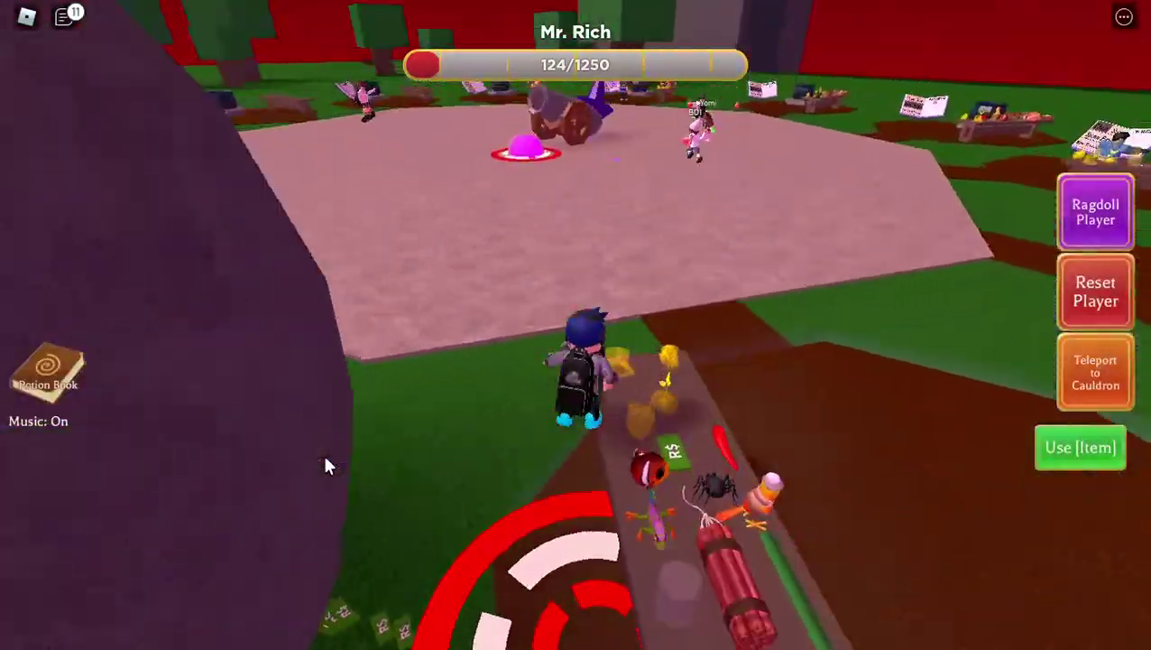
{"action": "key", "text": "w"}
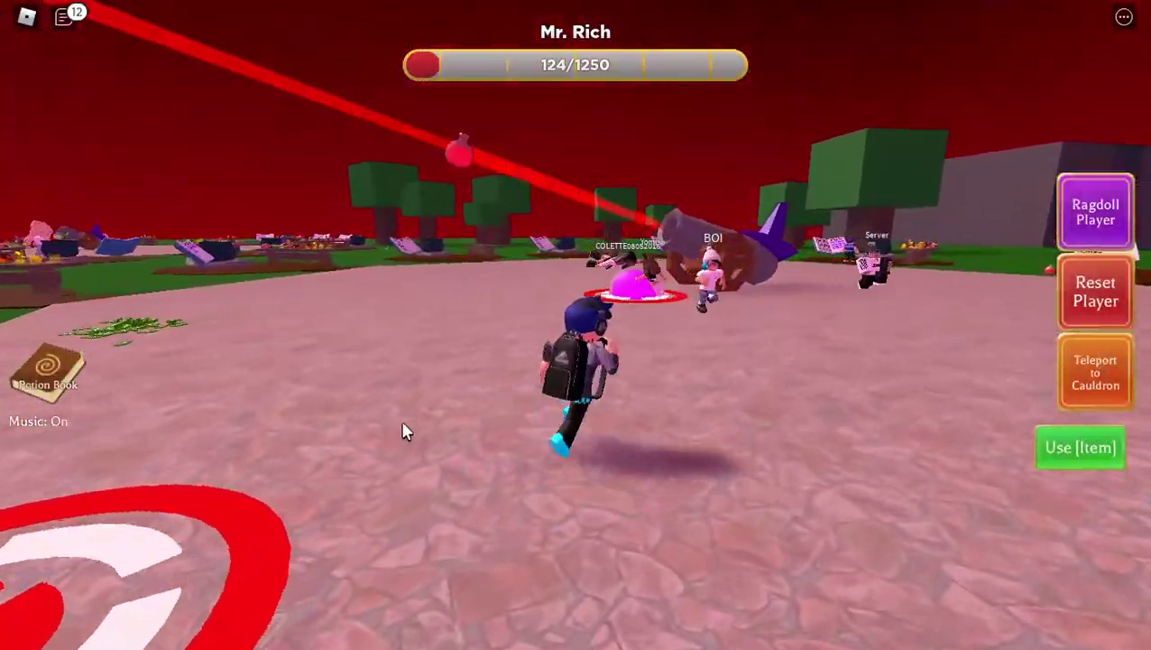
{"action": "key", "text": "a"}
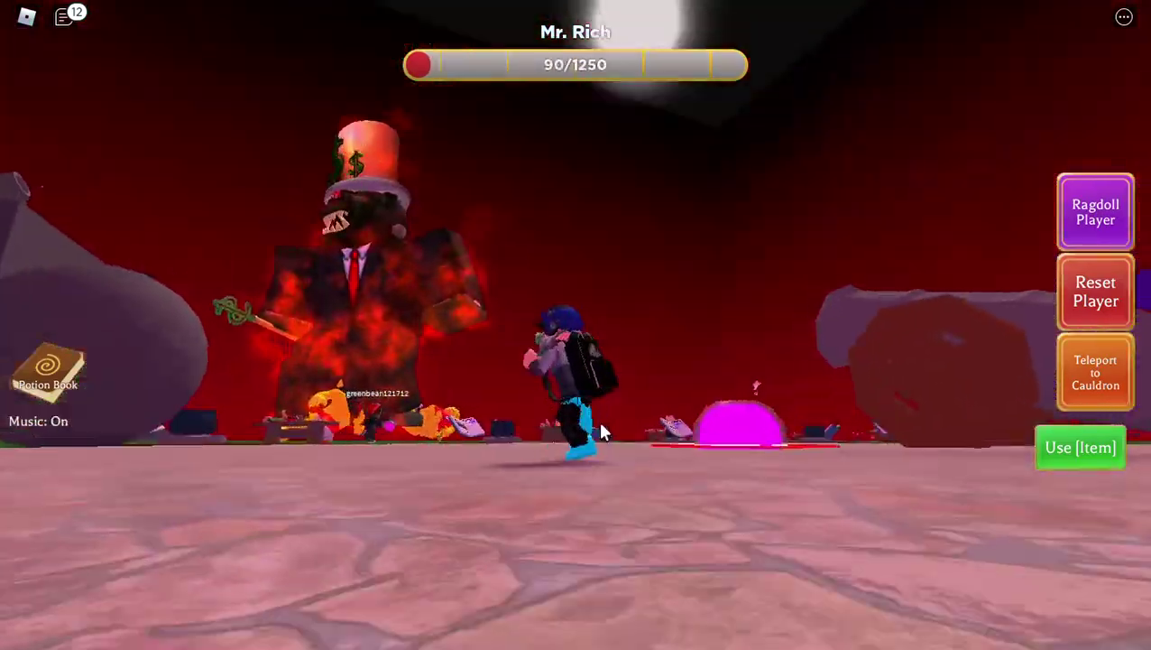
{"action": "key", "text": "w"}
{"action": "key", "text": "w"}
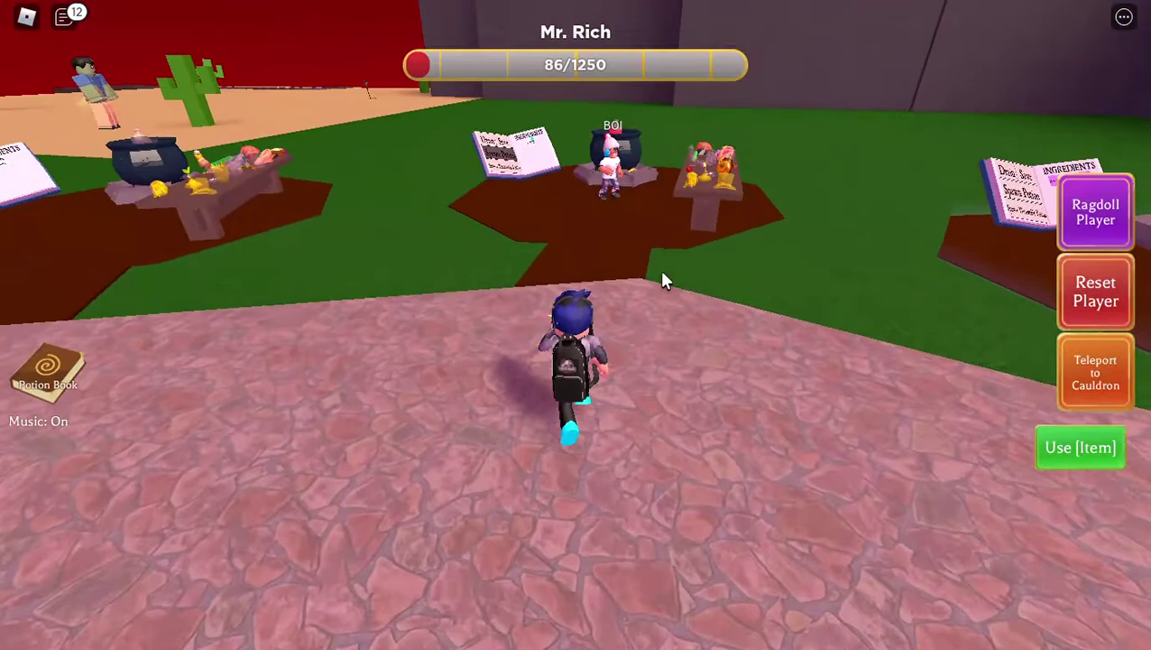
{"action": "key", "text": "w"}
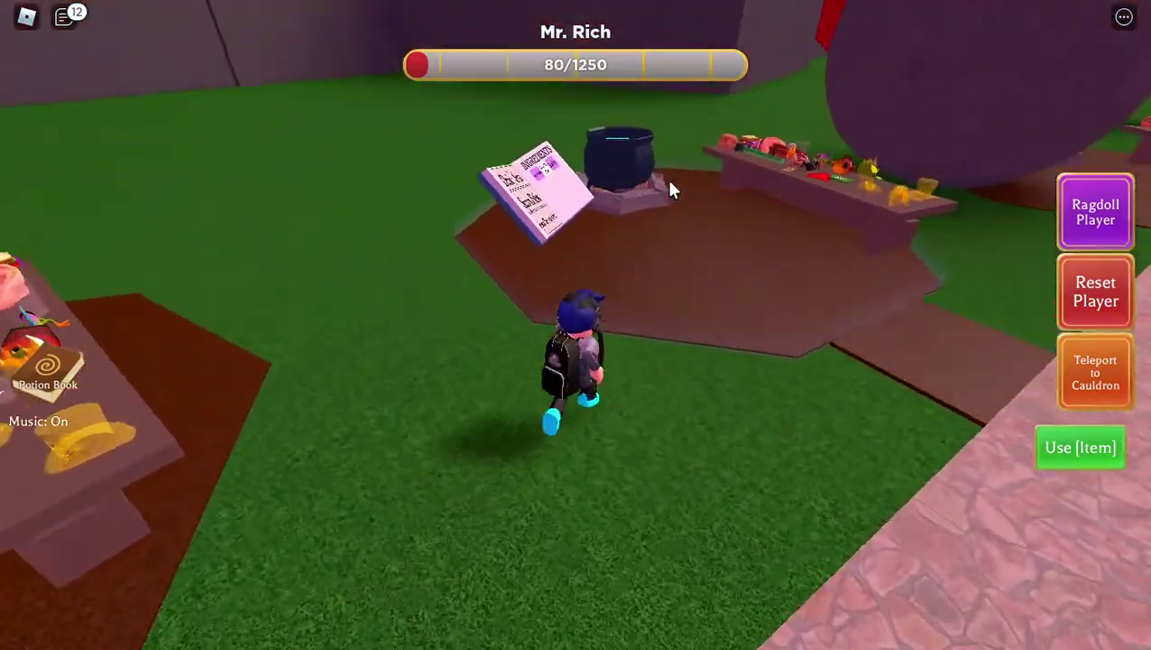
Step: Spawn the mermaid swim potion and load it into the cannon
{"action": "key", "text": "w"}
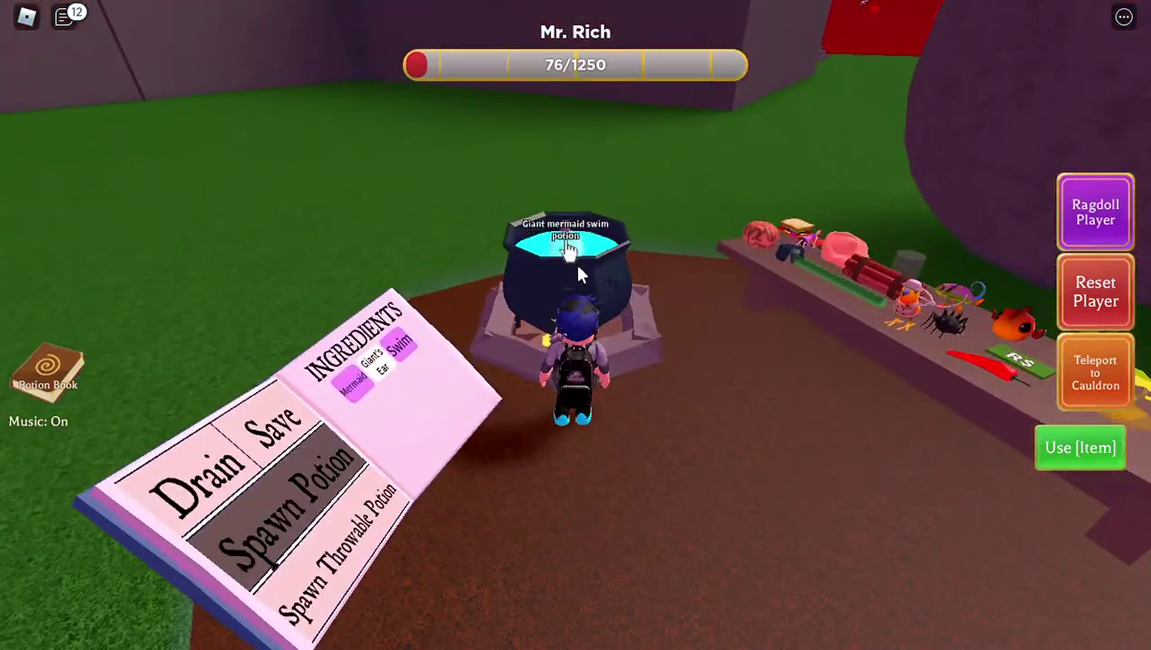
{"action": "left_click", "coordinate": [578, 268]}
{"action": "key", "text": "w"}
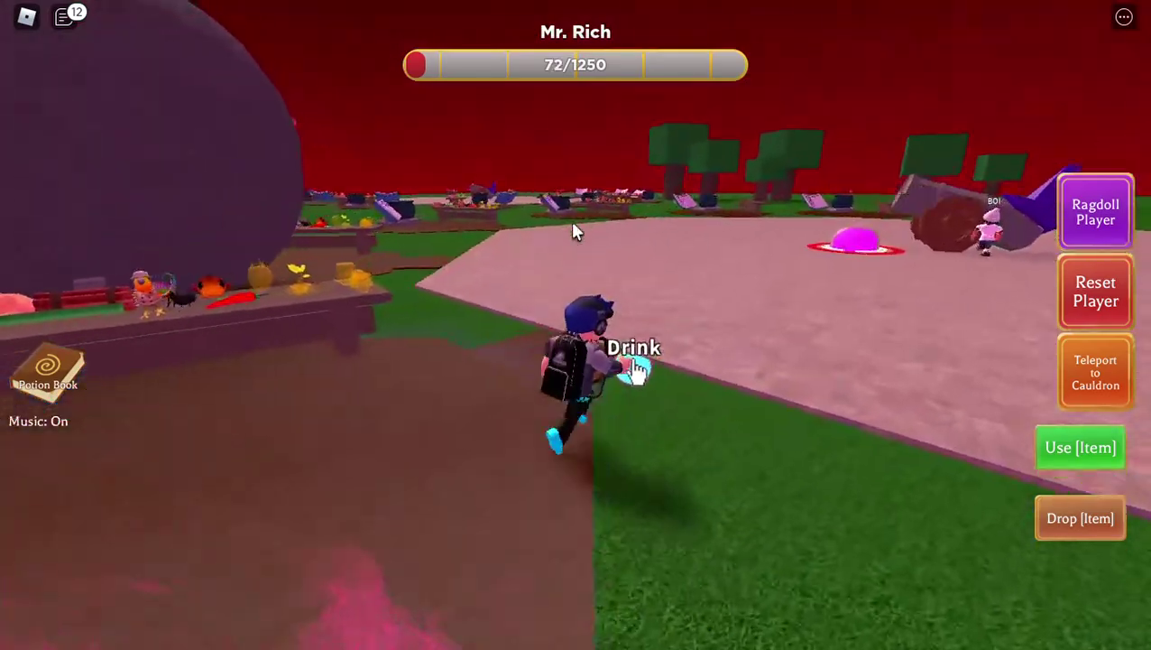
{"action": "key", "text": "w"}
{"action": "key", "text": "s"}
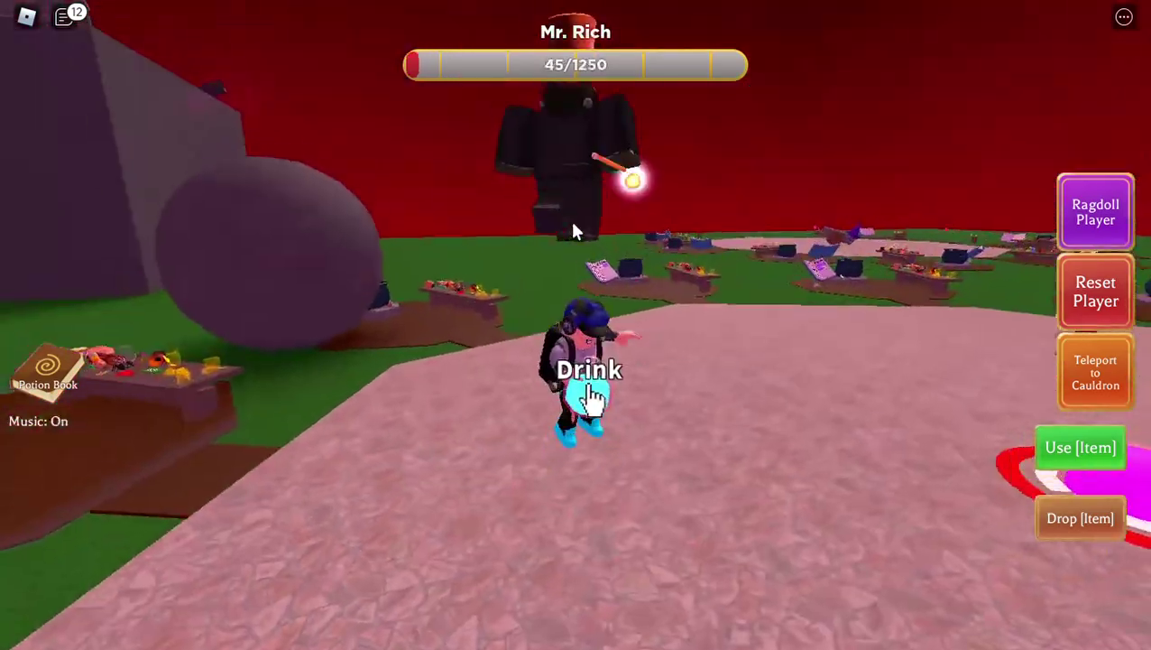
{"action": "key", "text": "d"}
{"action": "key", "text": "w"}
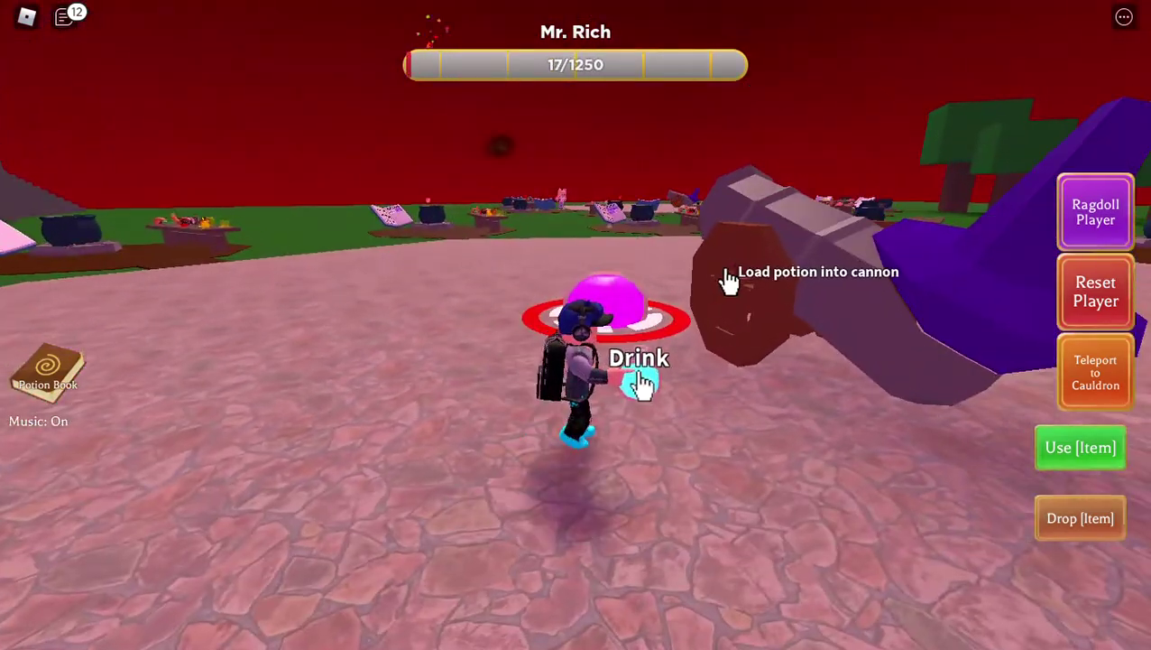
Step: Run from the cannon pad back onto your cauldron pad
{"action": "key", "text": "a"}
{"action": "key", "text": "w"}
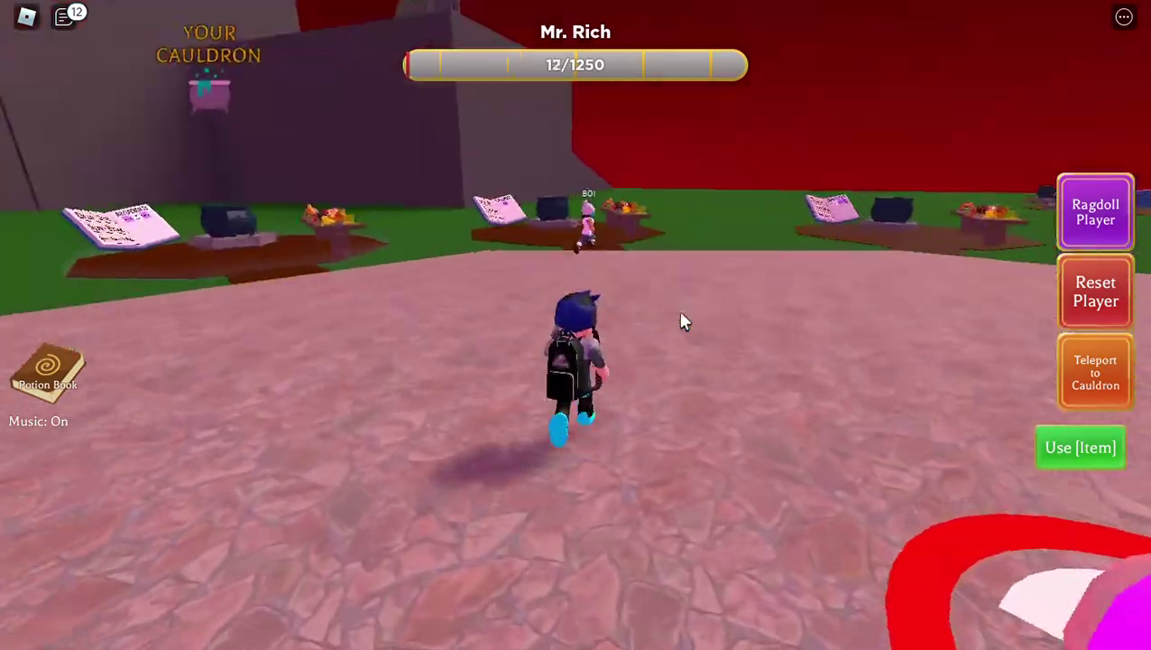
{"action": "key", "text": "w"}
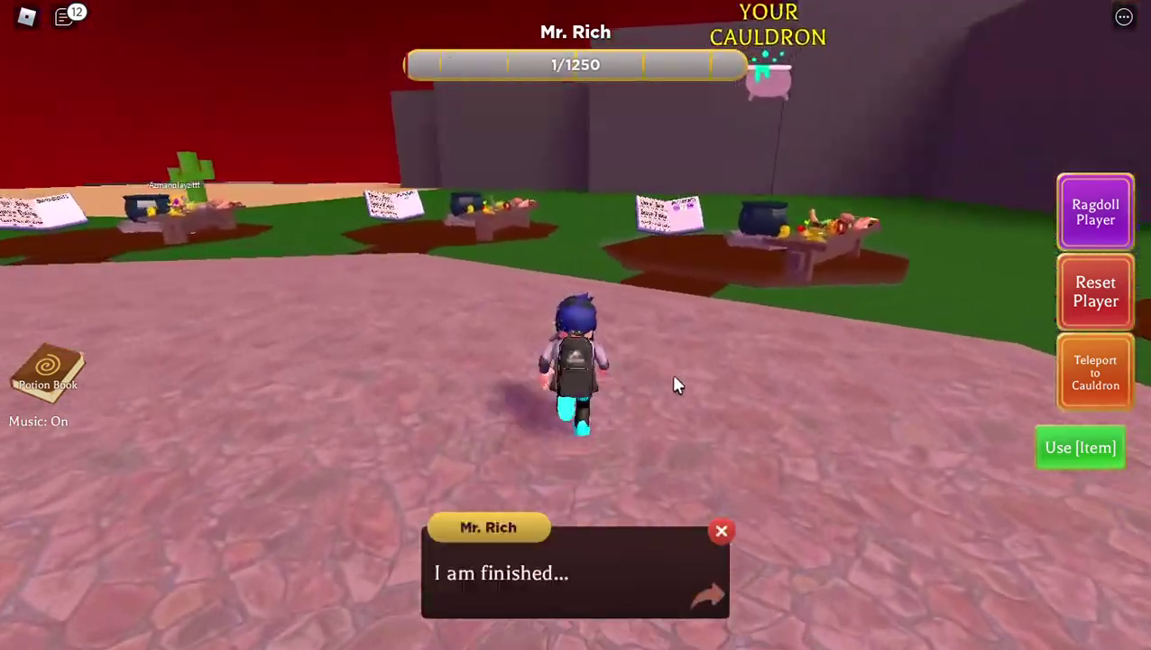
{"action": "key", "text": "d"}
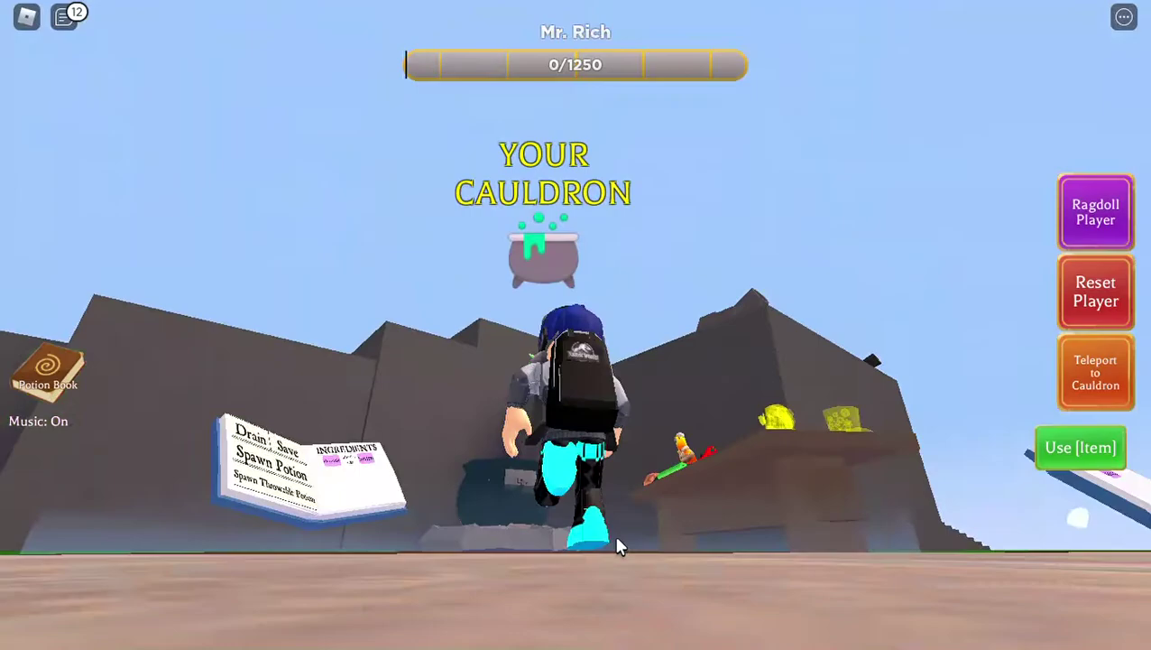
Step: Pick up the R$ ingredient from the table and drop it into the cauldron
{"action": "key", "text": "w"}
{"action": "left_click_drag", "start_coordinate": [715, 429], "coordinate": [103, 451]}
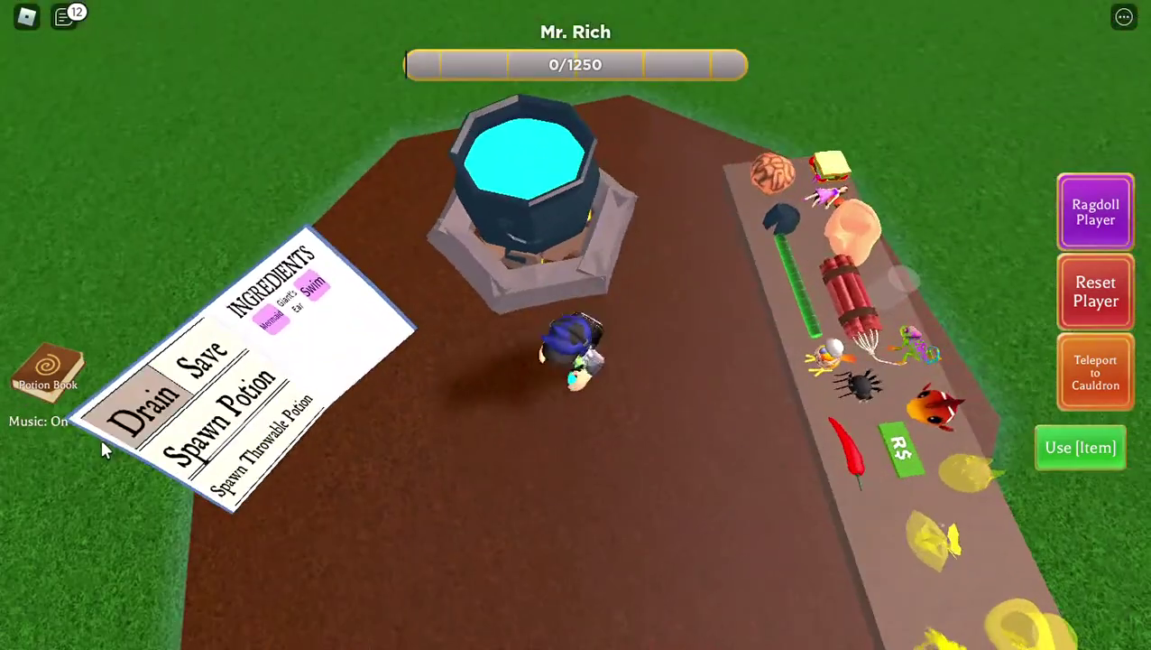
{"action": "left_click_drag", "start_coordinate": [303, 385], "coordinate": [635, 347]}
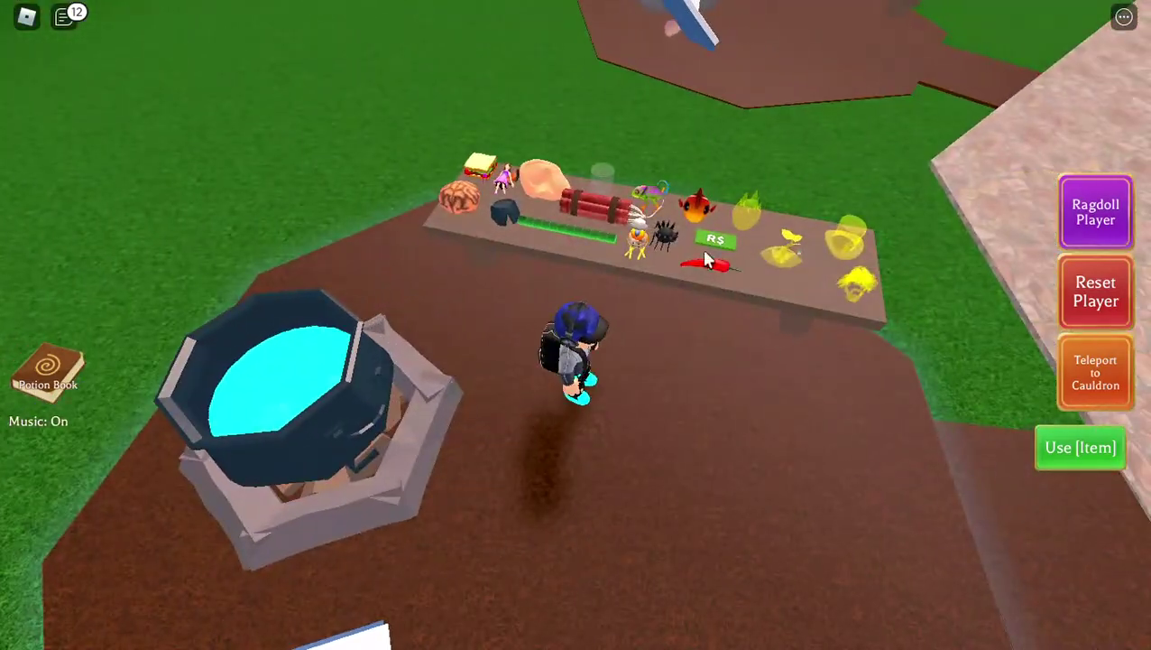
{"action": "left_click", "coordinate": [706, 254]}
{"action": "key", "text": "w"}
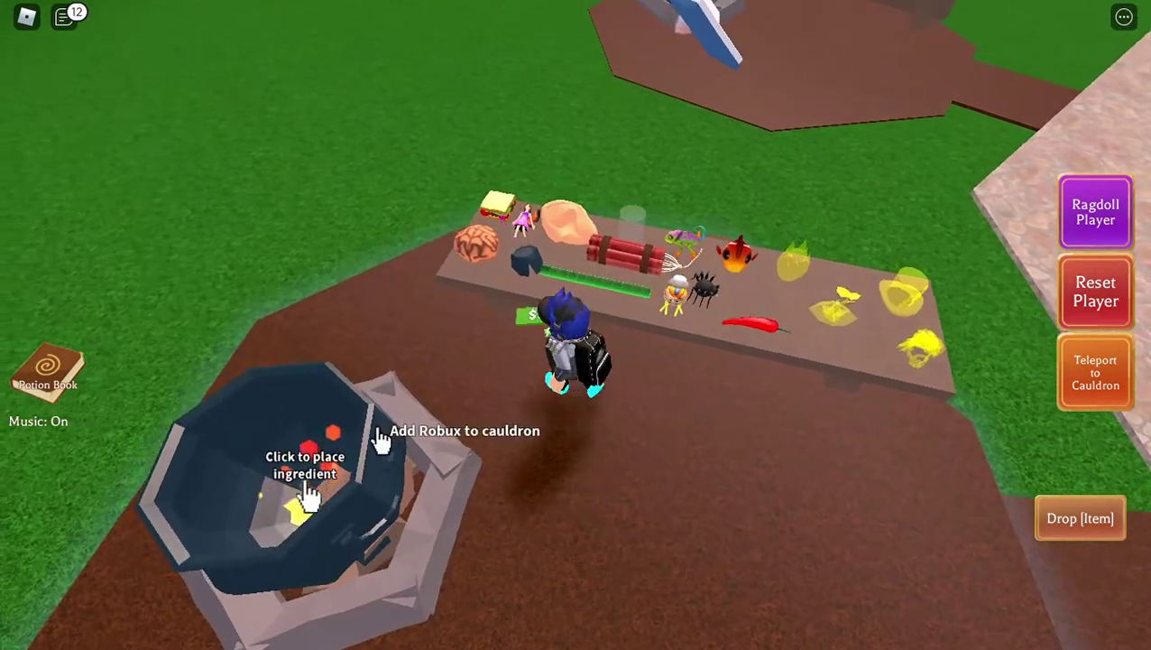
{"action": "left_click", "coordinate": [307, 494]}
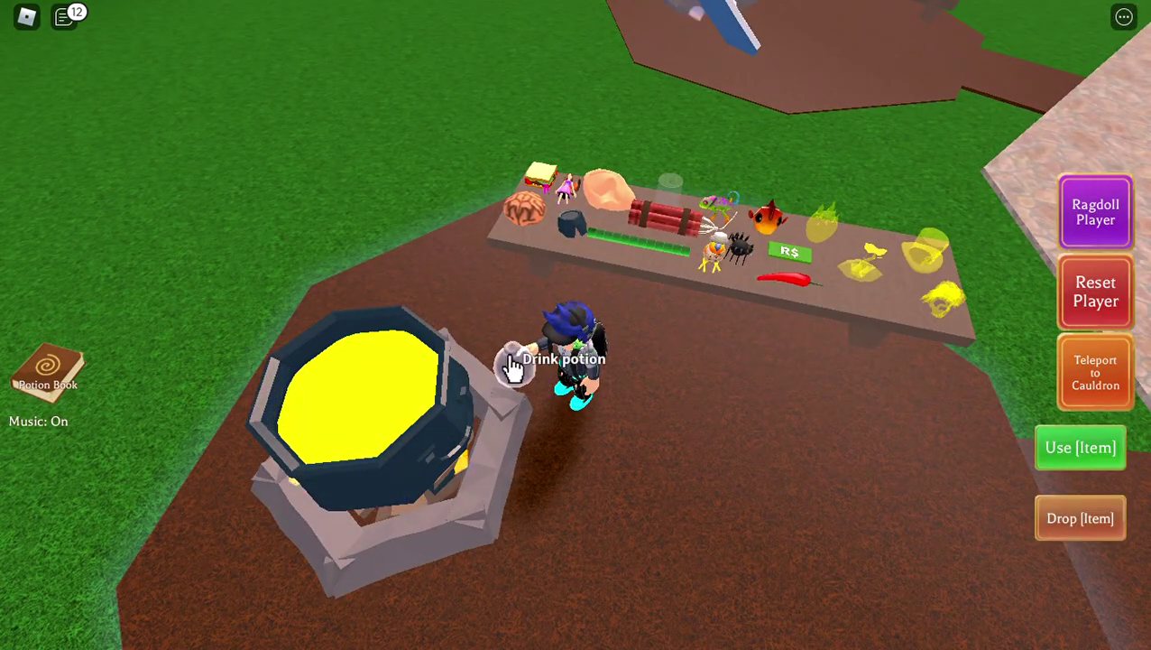
{"action": "left_click_drag", "start_coordinate": [519, 406], "coordinate": [569, 429]}
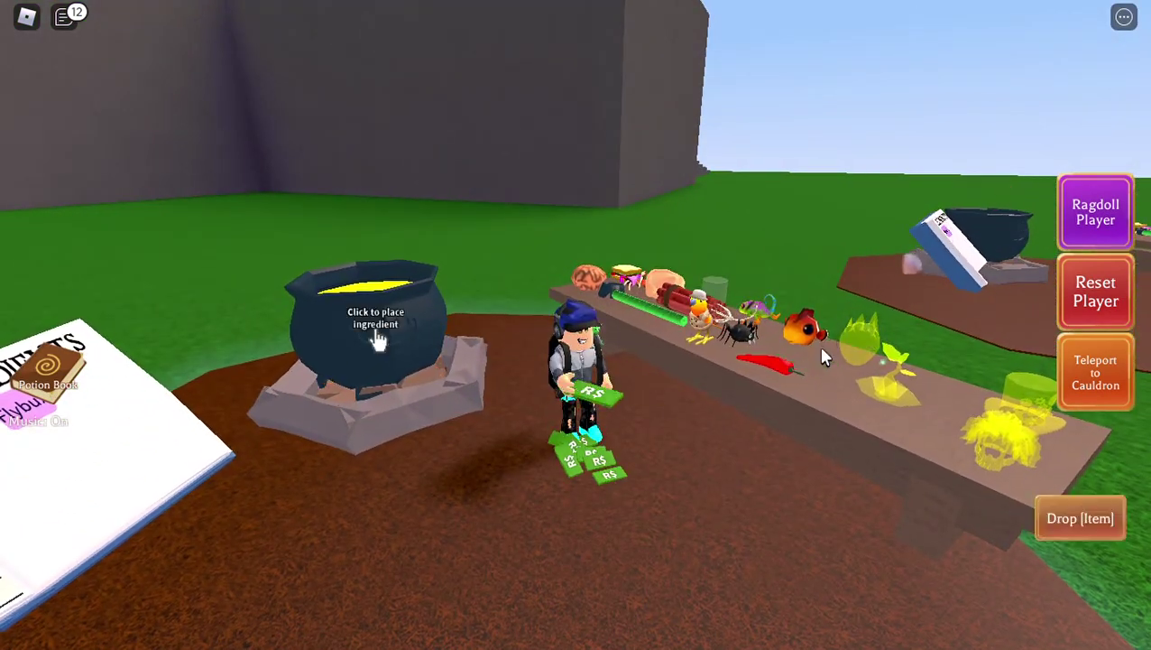
{"action": "left_click", "coordinate": [486, 361]}
Step: Add the bird to the cauldron and walk away
{"action": "left_click", "coordinate": [791, 341]}
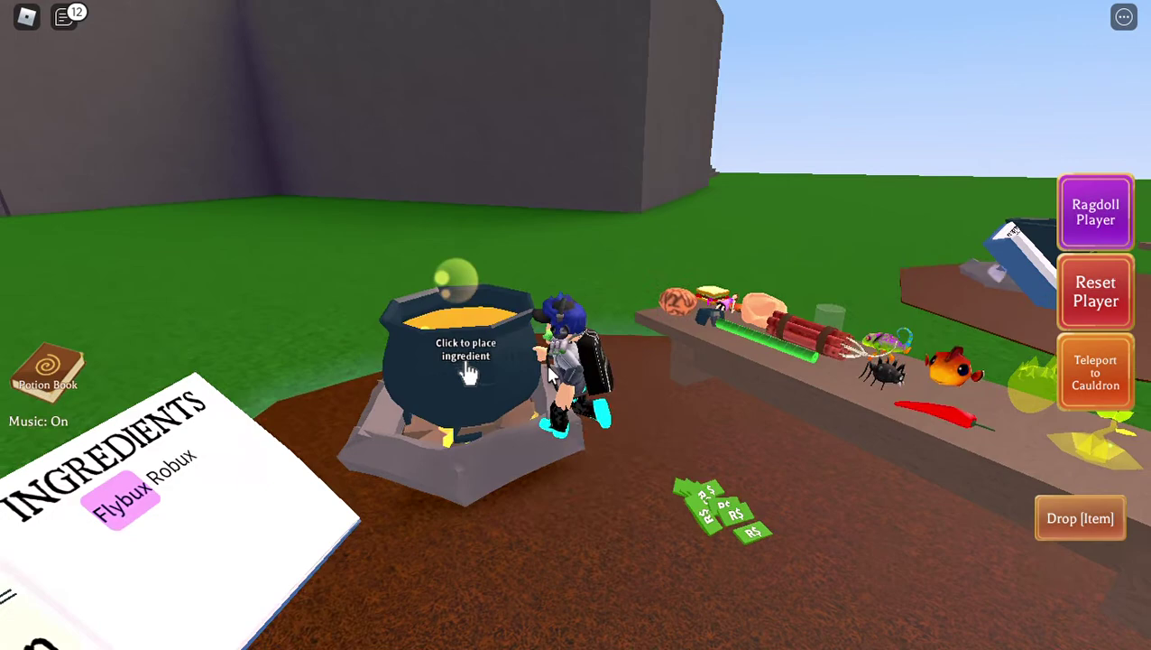
{"action": "left_click", "coordinate": [476, 373]}
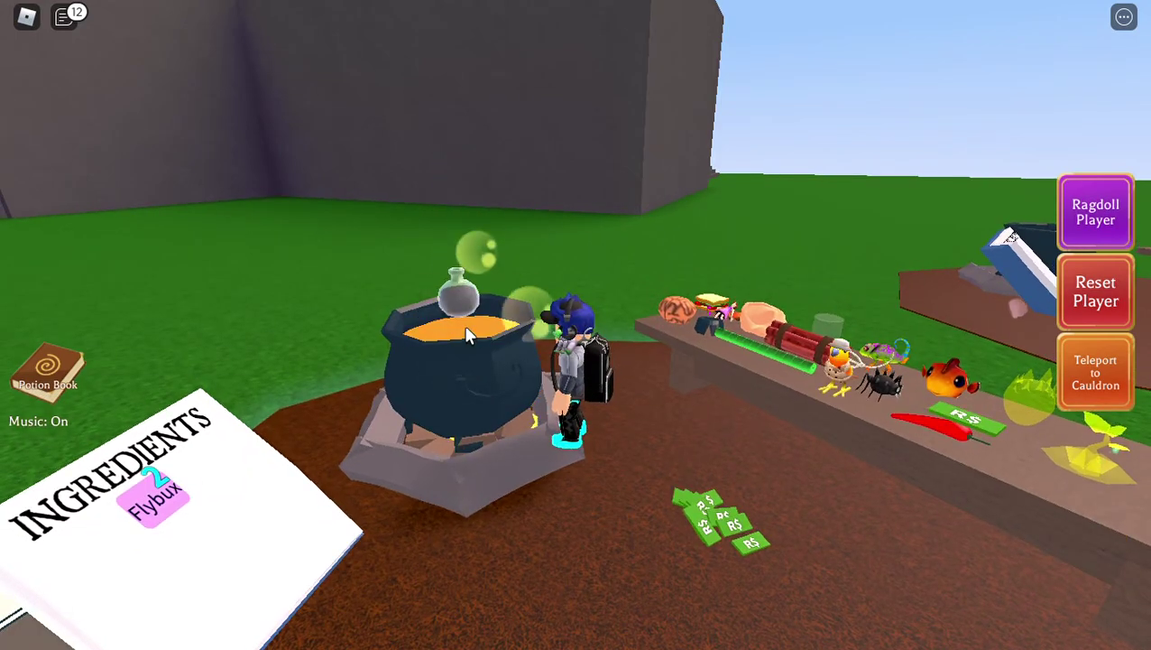
{"action": "key", "text": "w"}
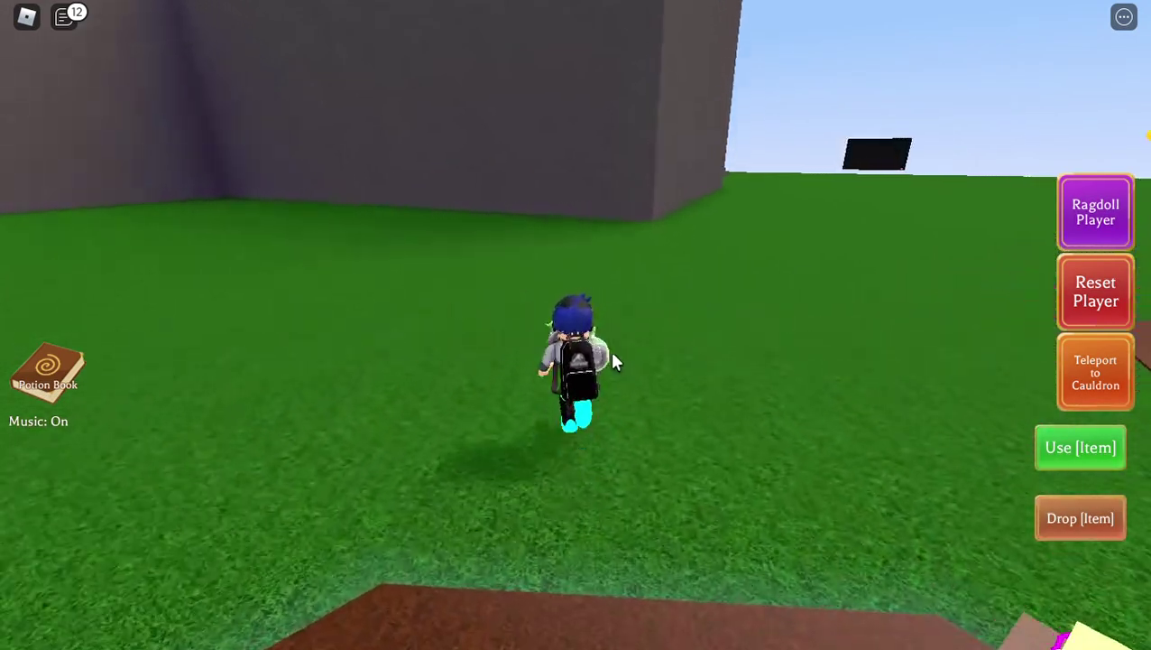
Step: Fly across the field toward the yellow giant and grab the red Cyclops Eye
{"action": "key", "text": "w"}
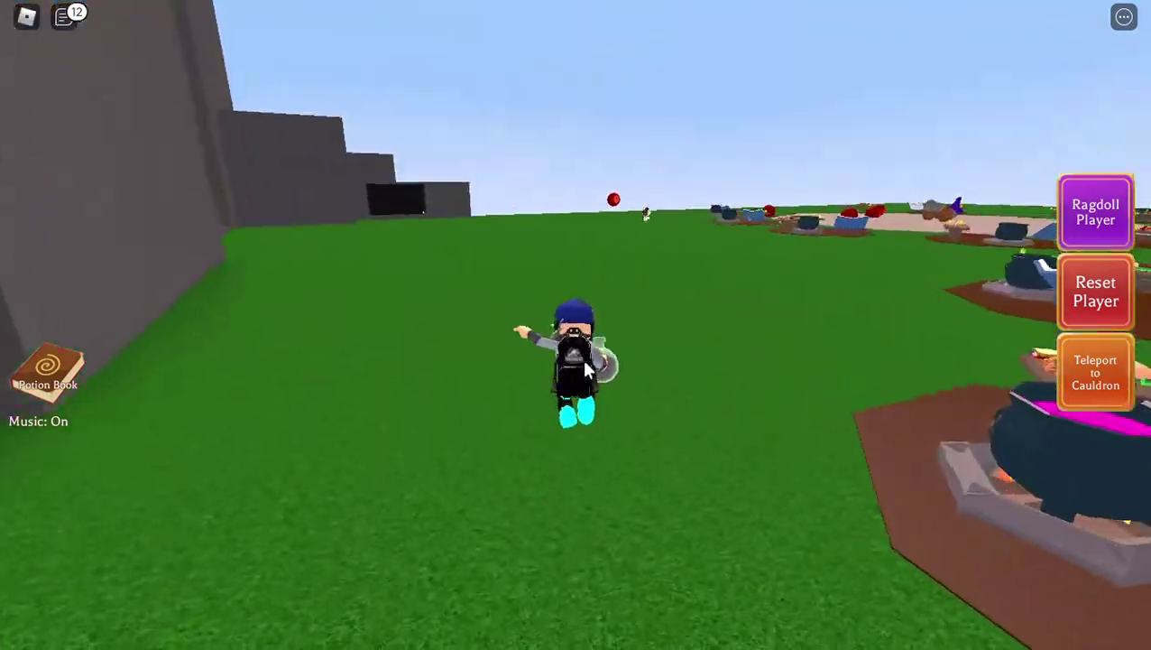
{"action": "key", "text": "w"}
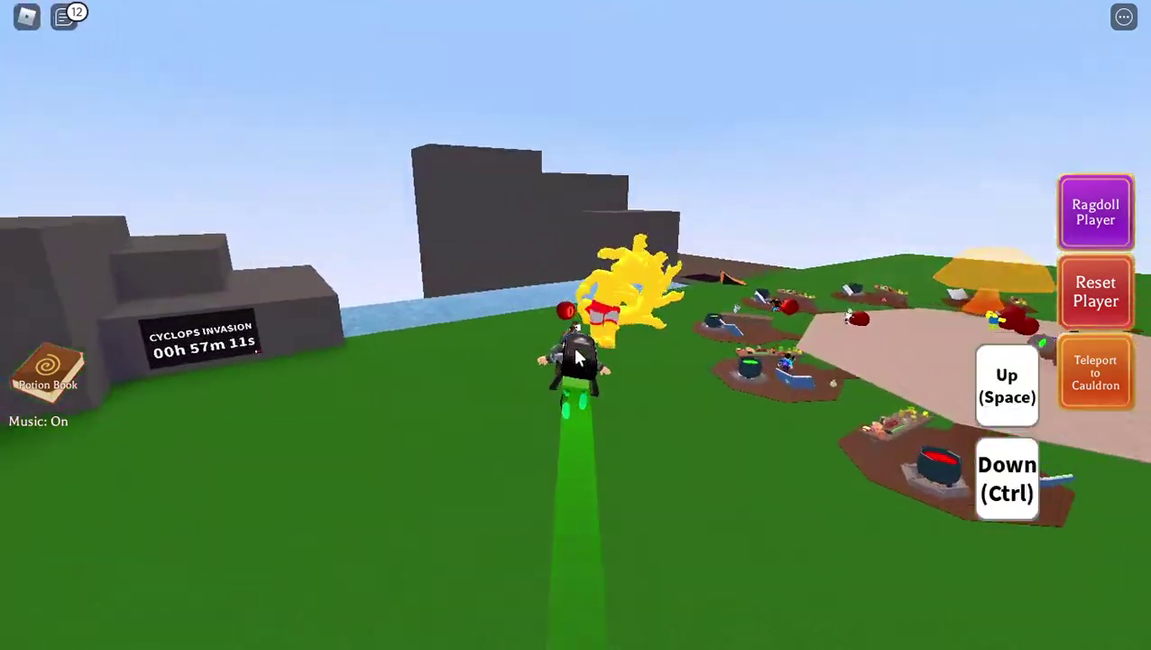
{"action": "key", "text": "w"}
{"action": "key", "text": "a"}
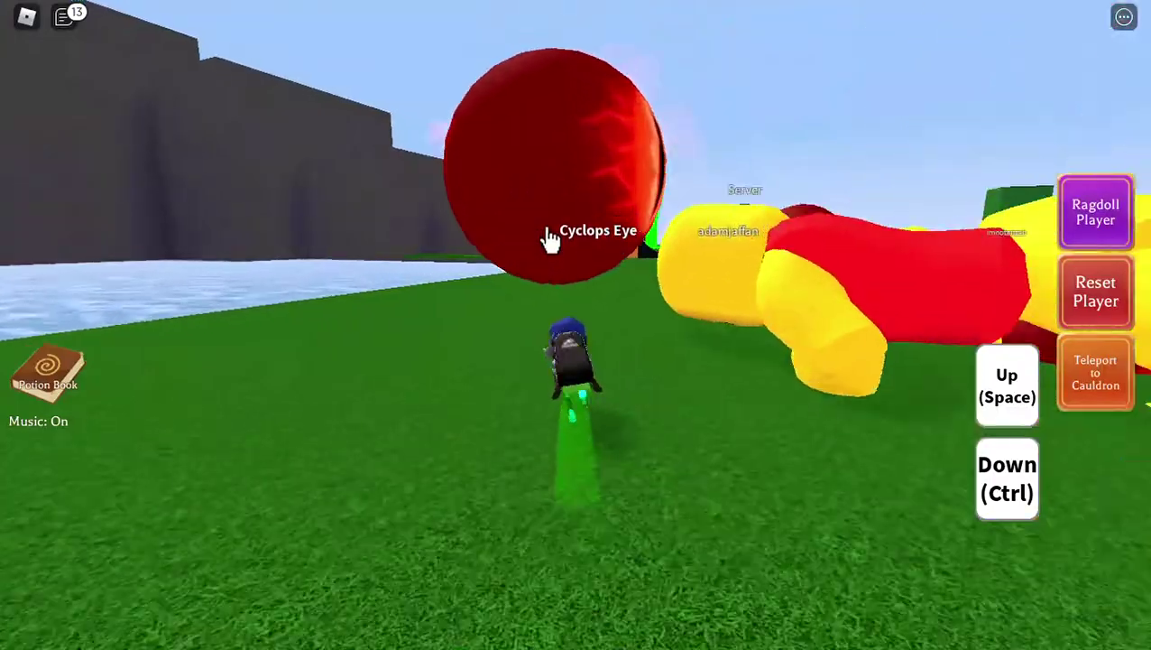
{"action": "left_click", "coordinate": [545, 239]}
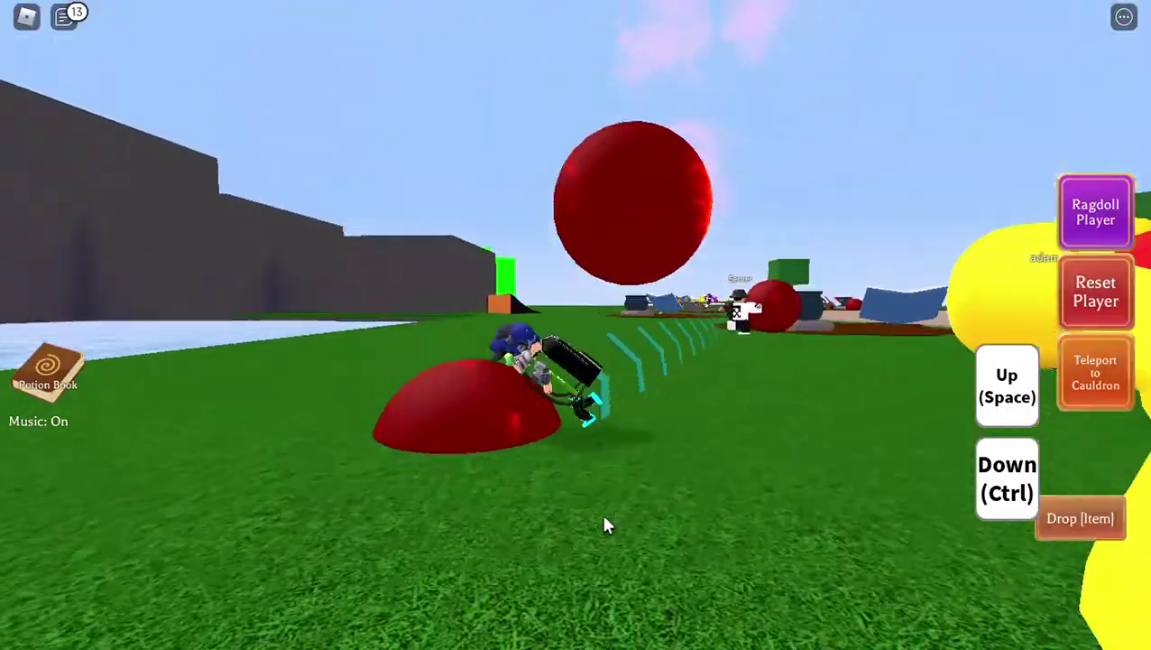
Step: Carry the Cyclops Eye along the grey wall and through the doorway into the wizard's house
{"action": "key", "text": "w"}
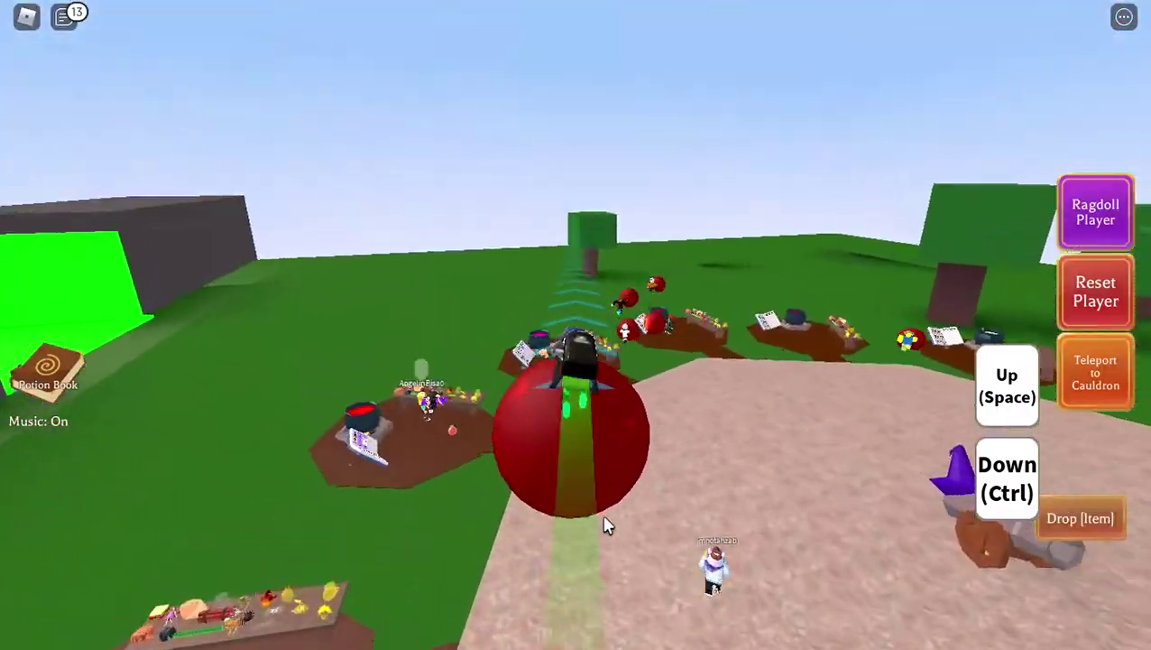
{"action": "key", "text": "w"}
{"action": "key", "text": "a"}
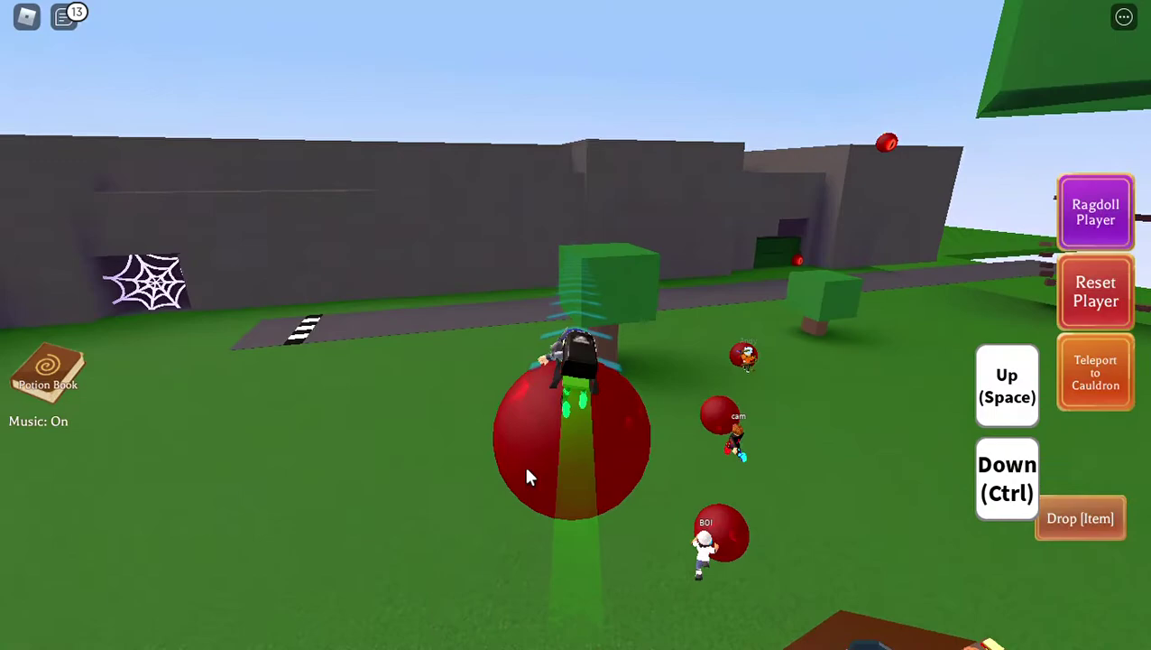
{"action": "key", "text": "w"}
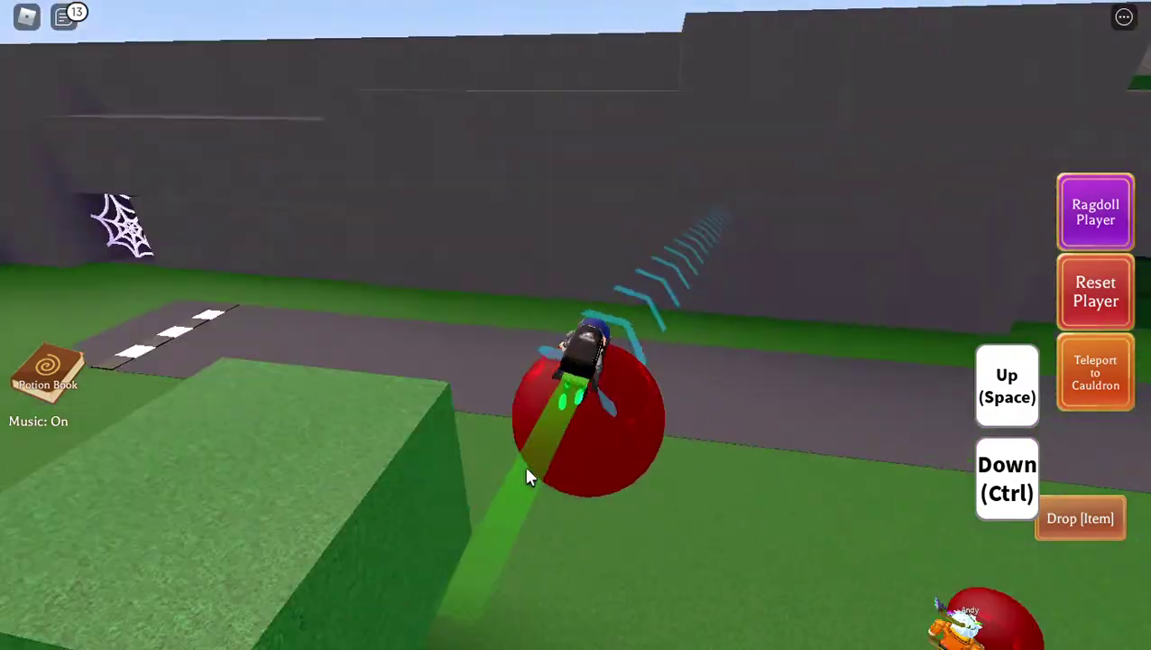
{"action": "key", "text": "w"}
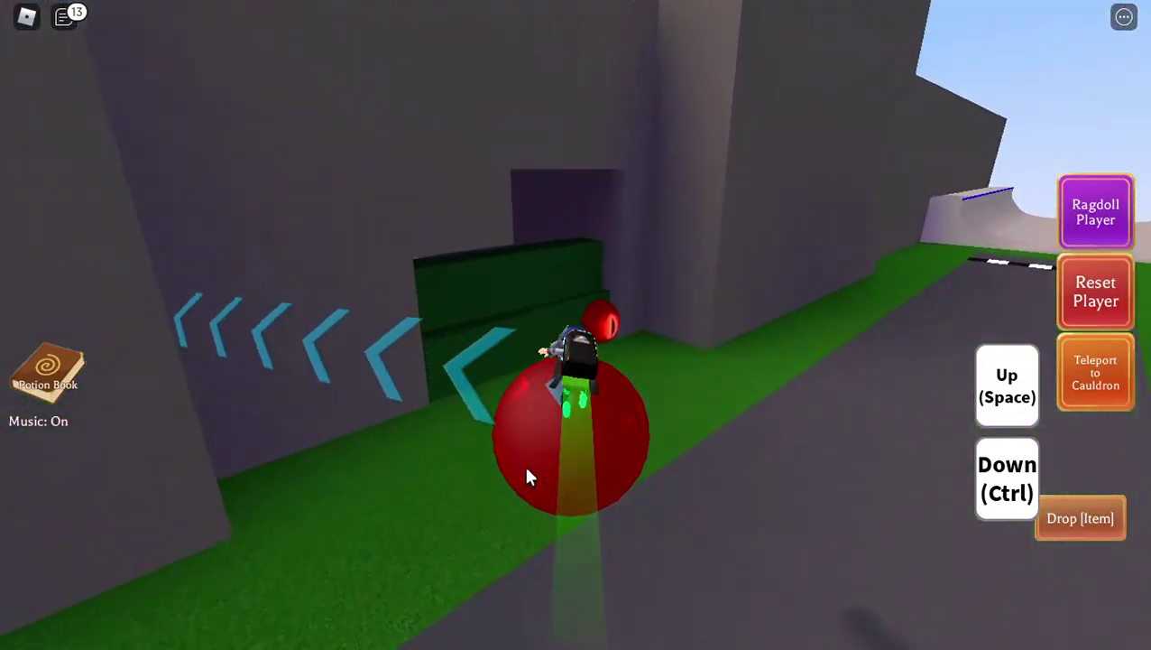
{"action": "key", "text": "w"}
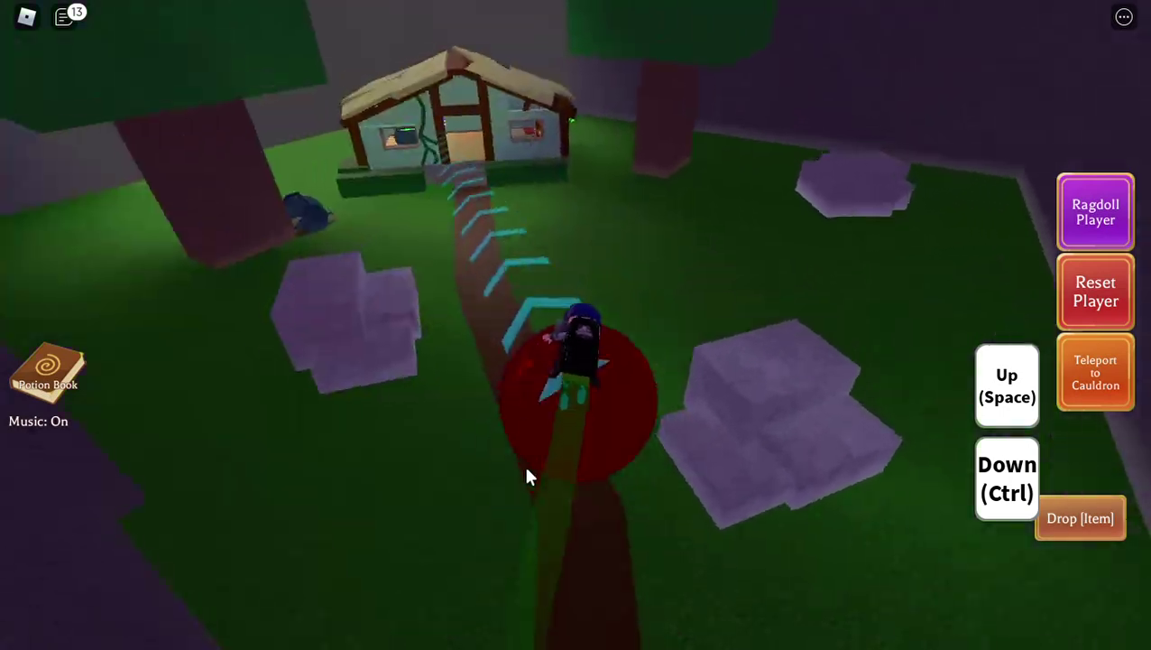
{"action": "key", "text": "w"}
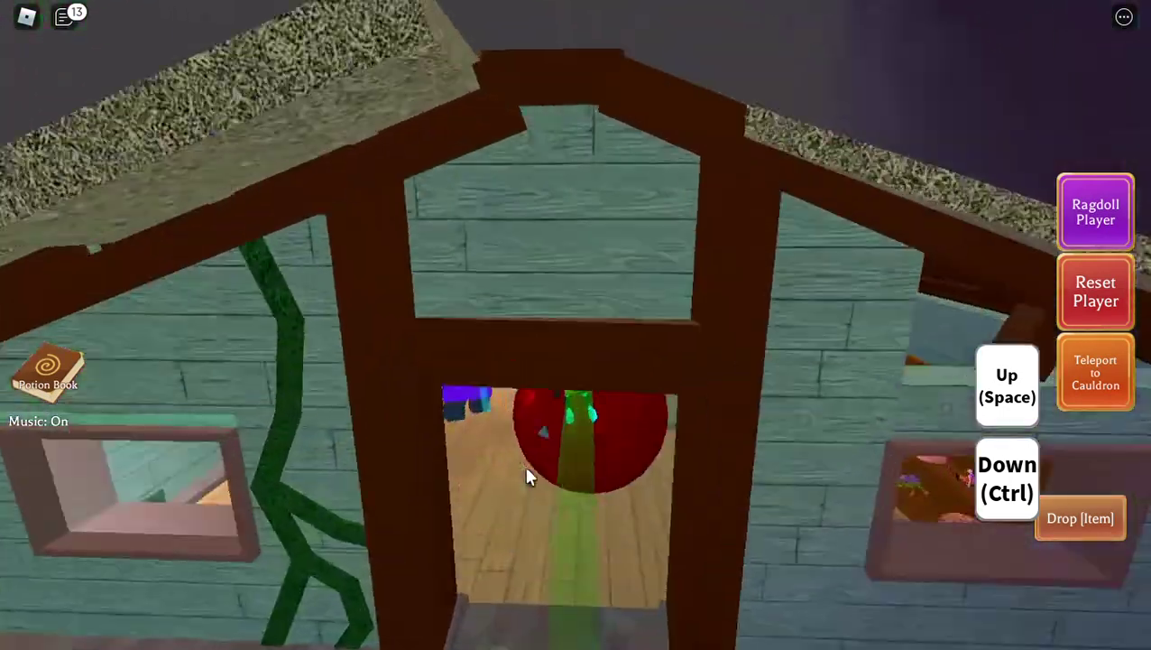
{"action": "scroll", "coordinate": [524, 465], "scroll_direction": "down", "scroll_amount": 3}
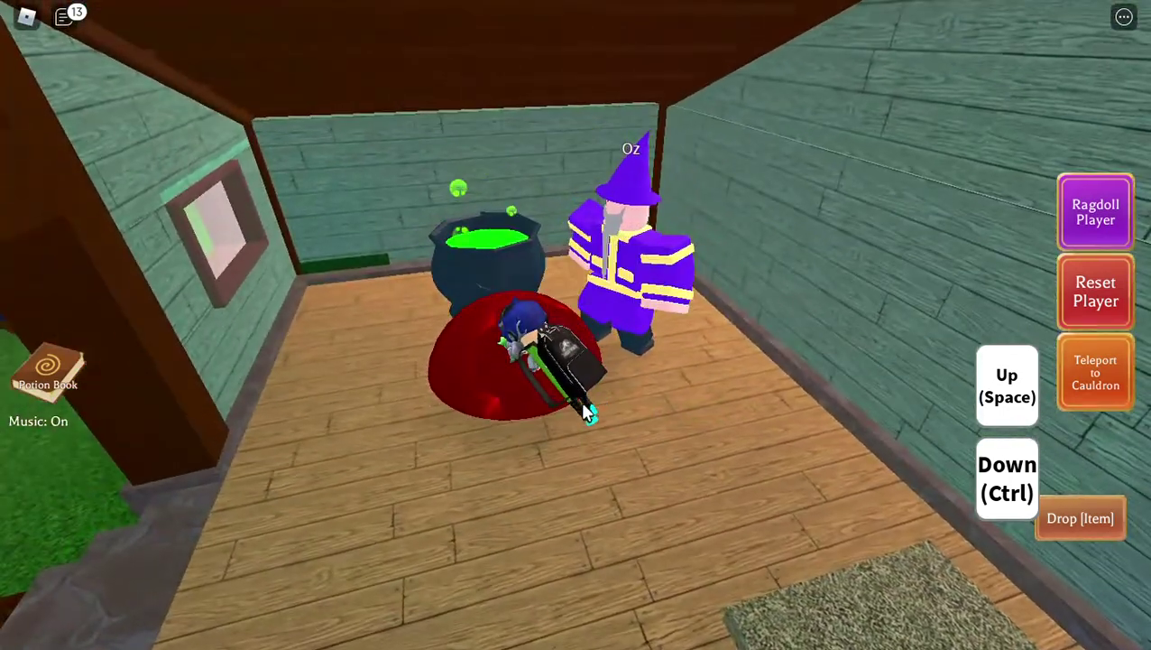
Step: Close Oz's message about the 5 Hat of Gears and move away from his cauldron
{"action": "left_click_drag", "start_coordinate": [593, 397], "coordinate": [630, 550]}
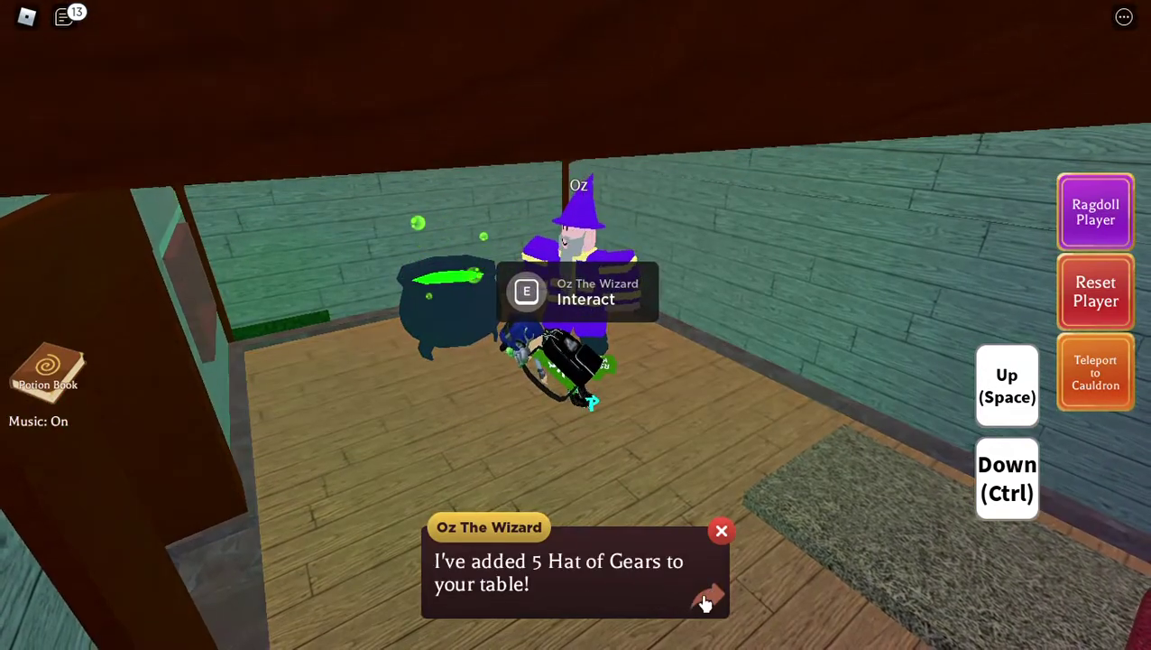
{"action": "left_click", "coordinate": [704, 602]}
{"action": "key", "text": "w"}
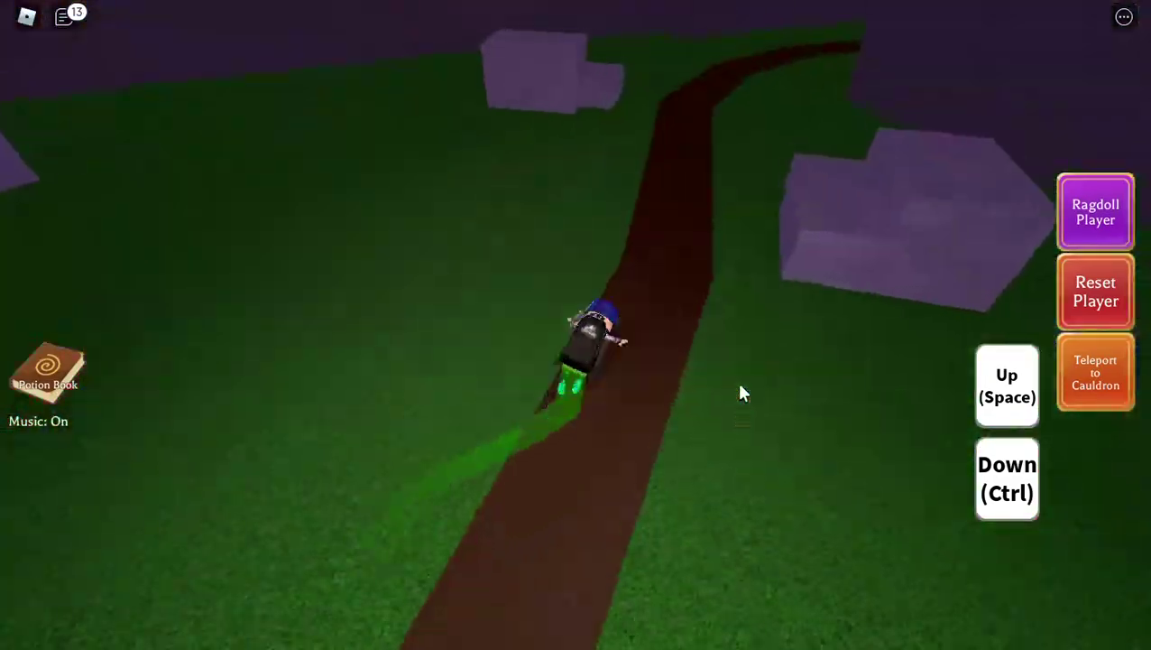
Step: Teleport back to the cauldron and fly across the cauldron rows
{"action": "key", "text": "w"}
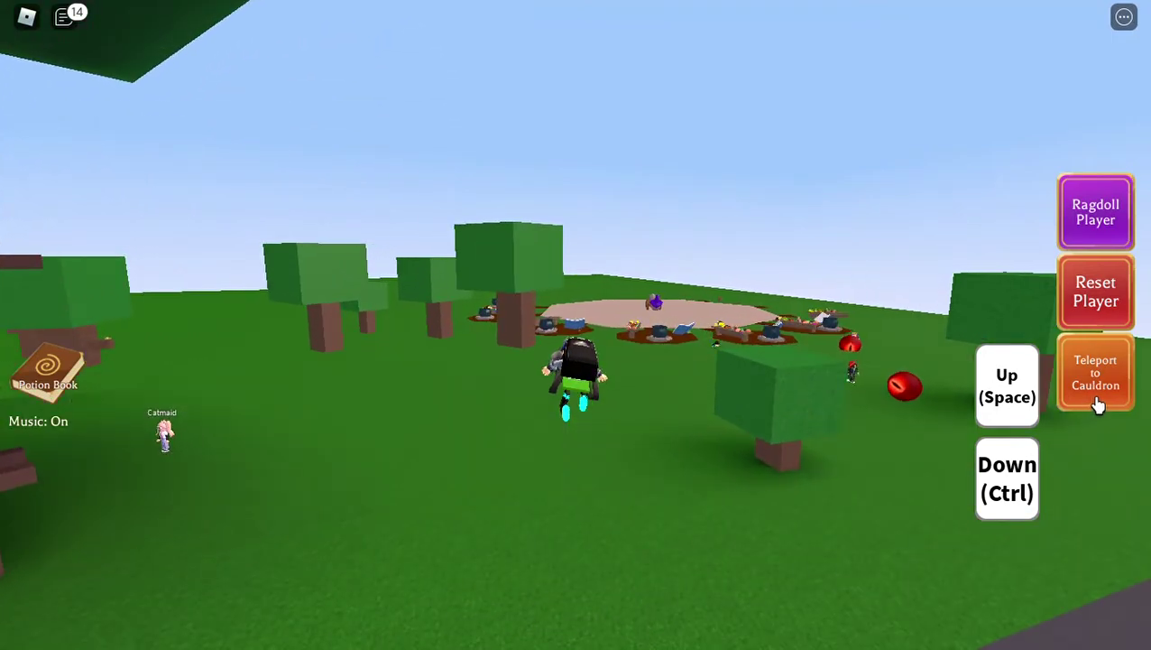
{"action": "left_click", "coordinate": [1098, 405]}
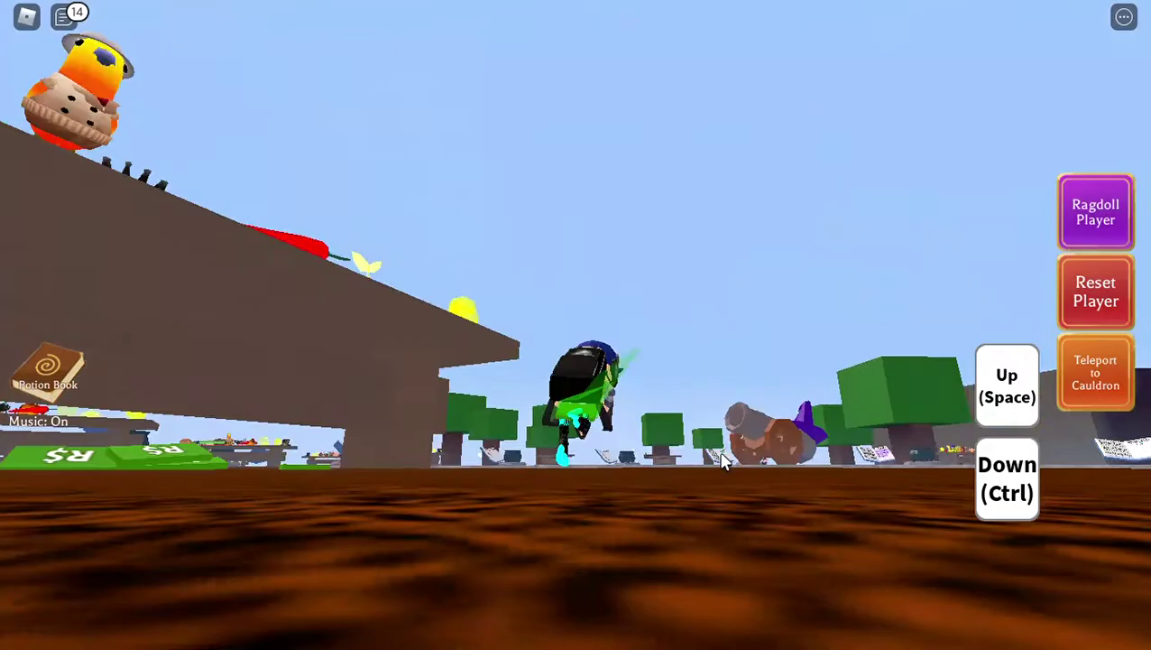
{"action": "key", "text": "w"}
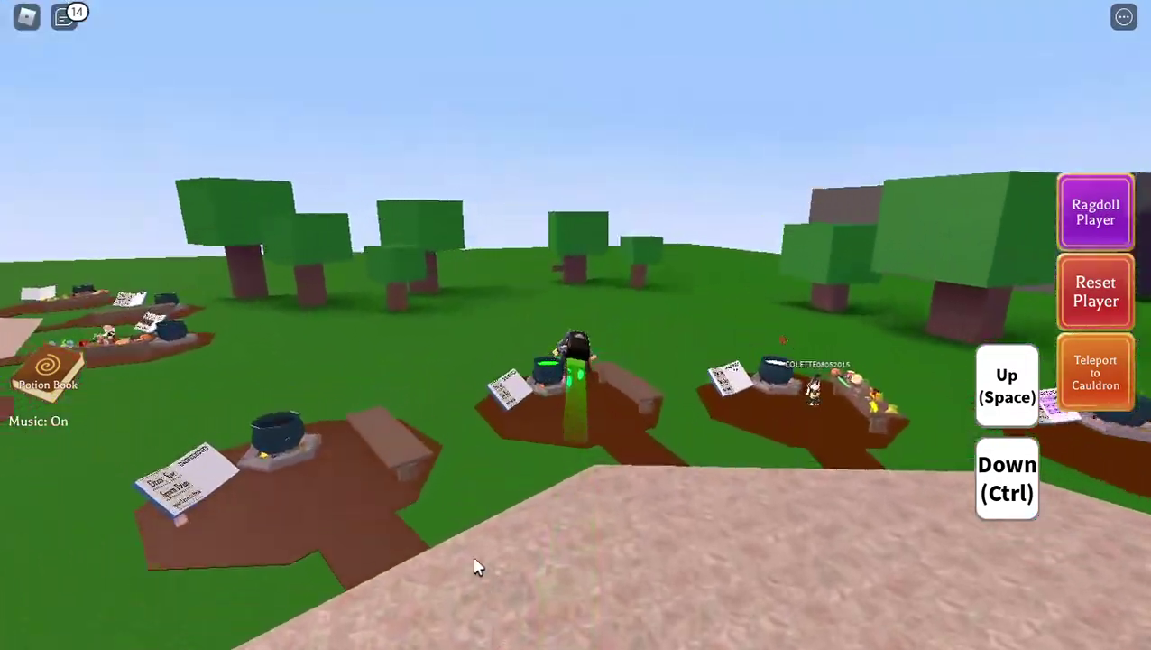
{"action": "key", "text": "w"}
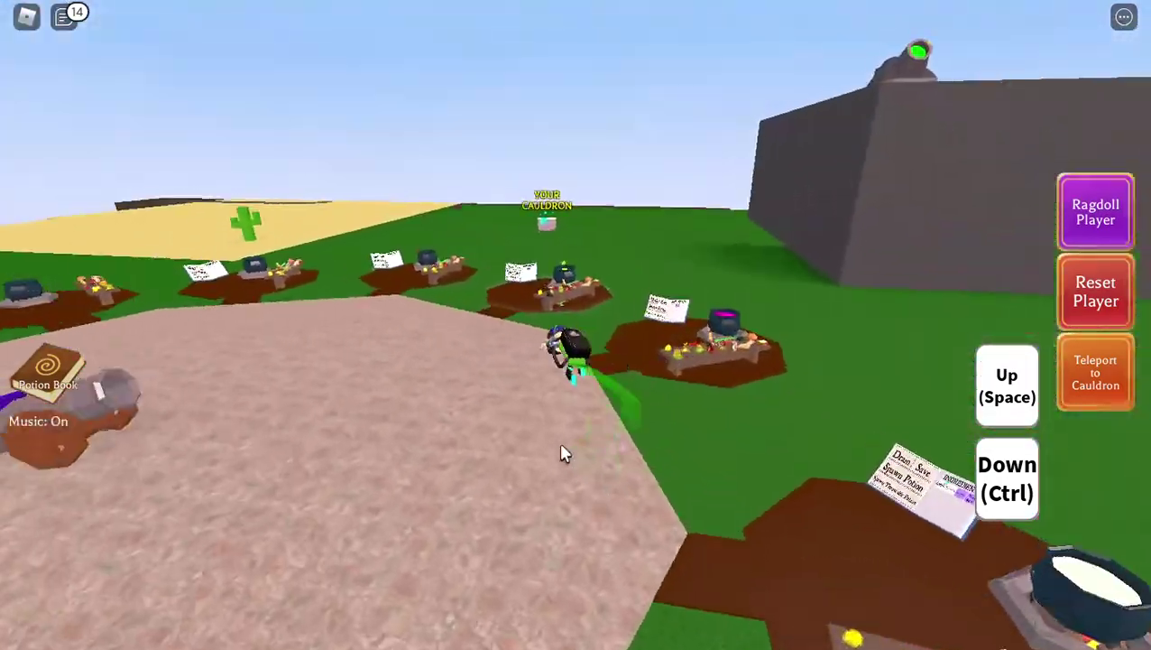
{"action": "key", "text": "w"}
{"action": "key", "text": "w"}
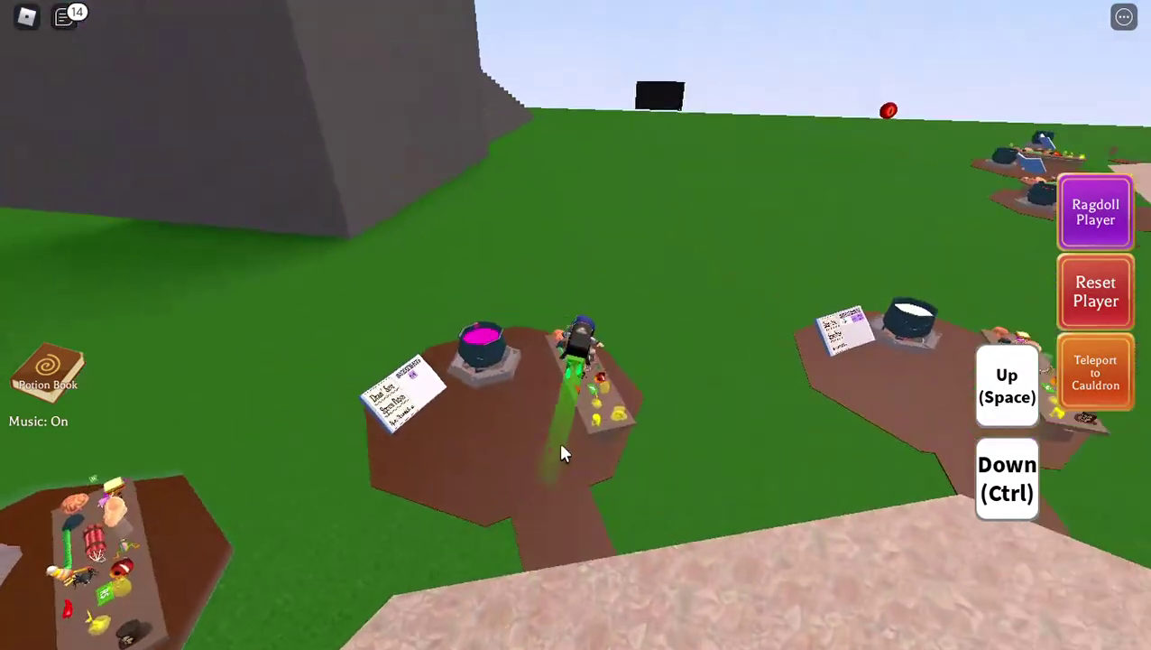
Step: Fly past the timer sign over the water, dive, and rise through the waterfall
{"action": "key", "text": "w"}
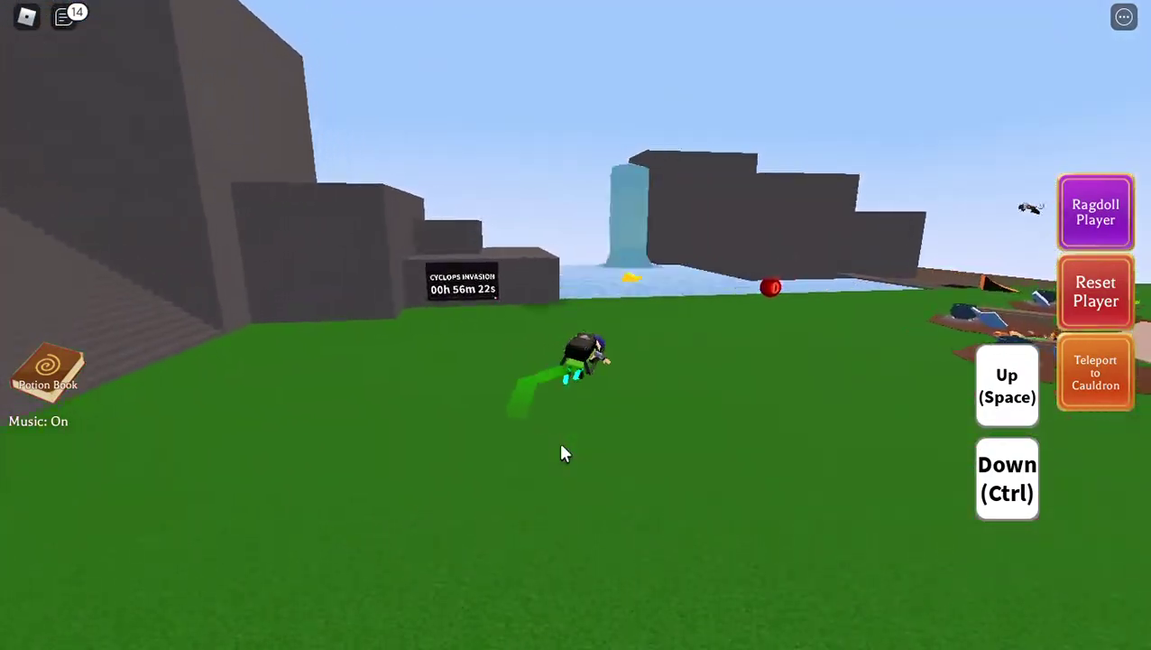
{"action": "key", "text": "w"}
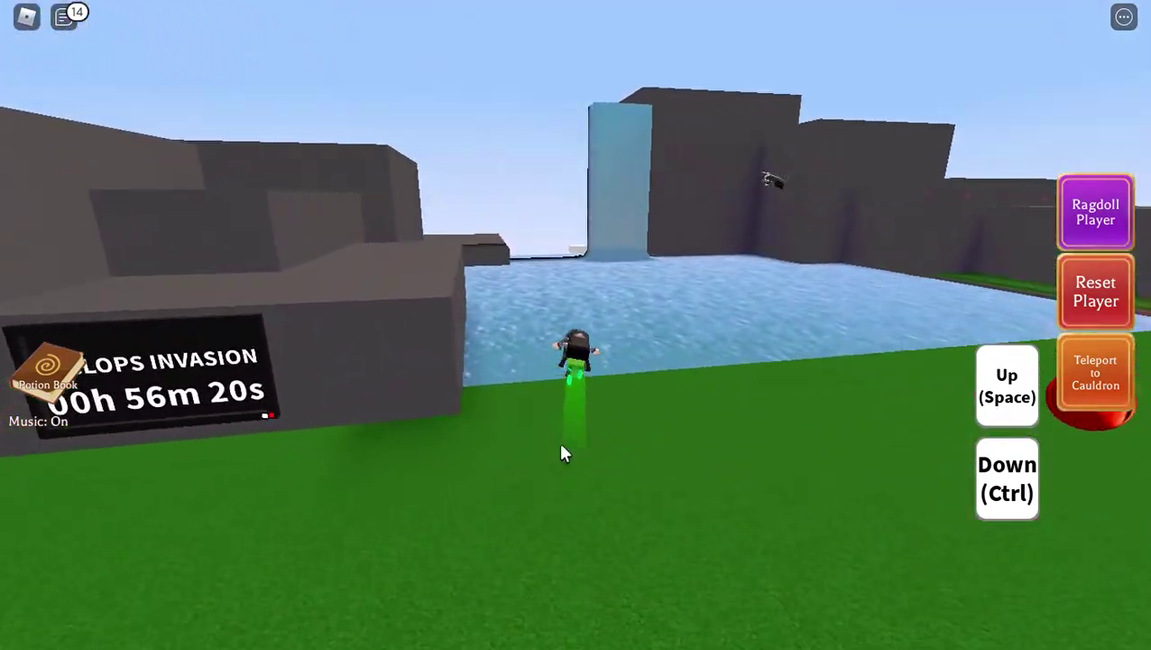
{"action": "key", "text": "ctrl"}
{"action": "key", "text": "w"}
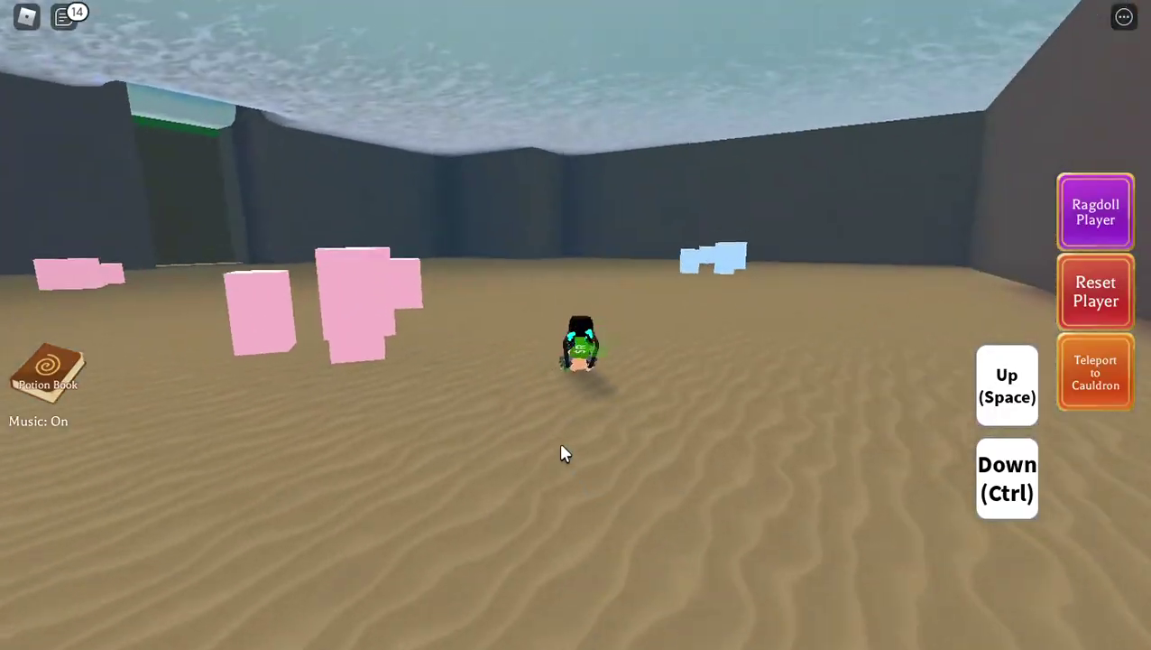
{"action": "key", "text": "space"}
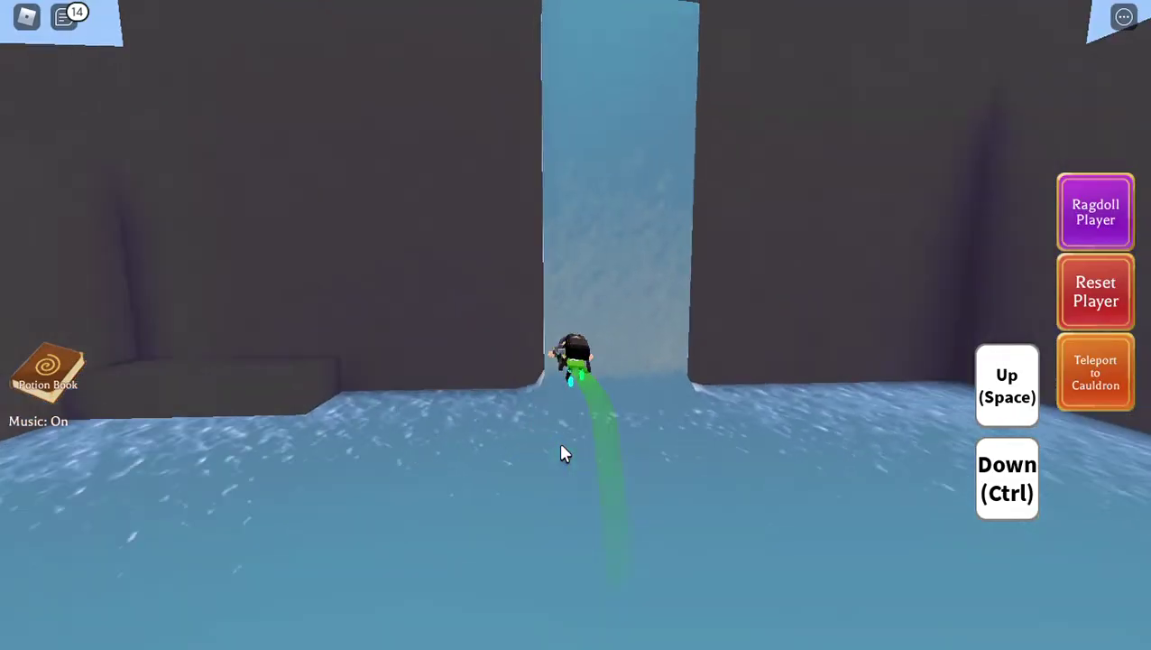
{"action": "key", "text": "w"}
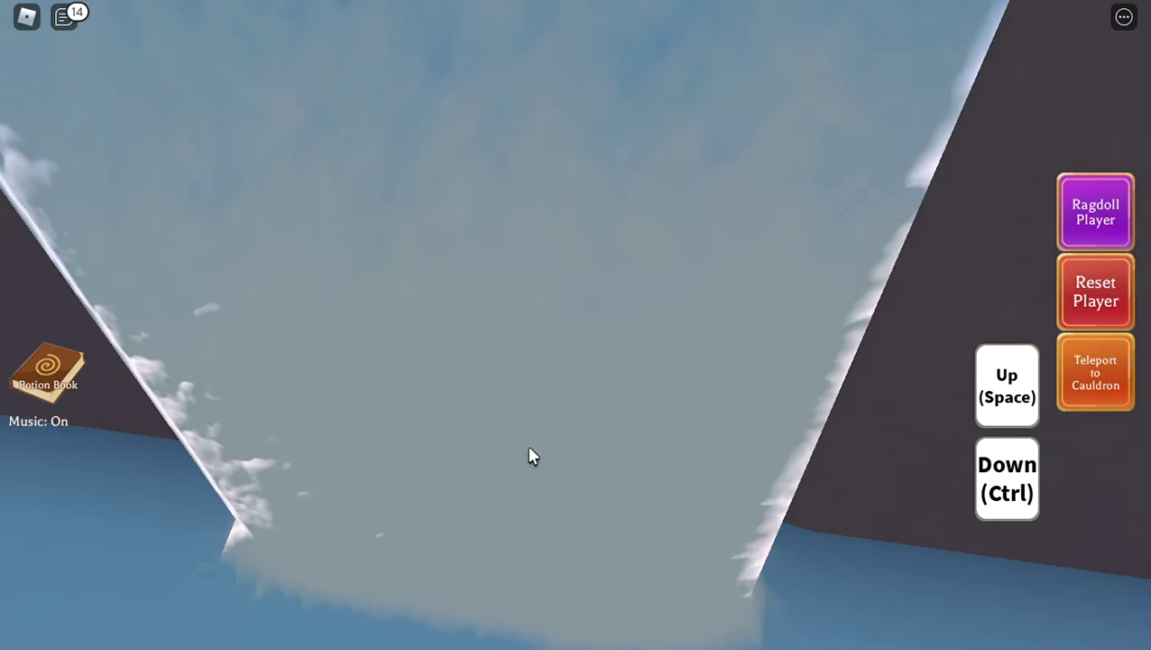
Step: Walk from the Cave Club potion shelf across the checkered floor into the sandy room
{"action": "key", "text": "w"}
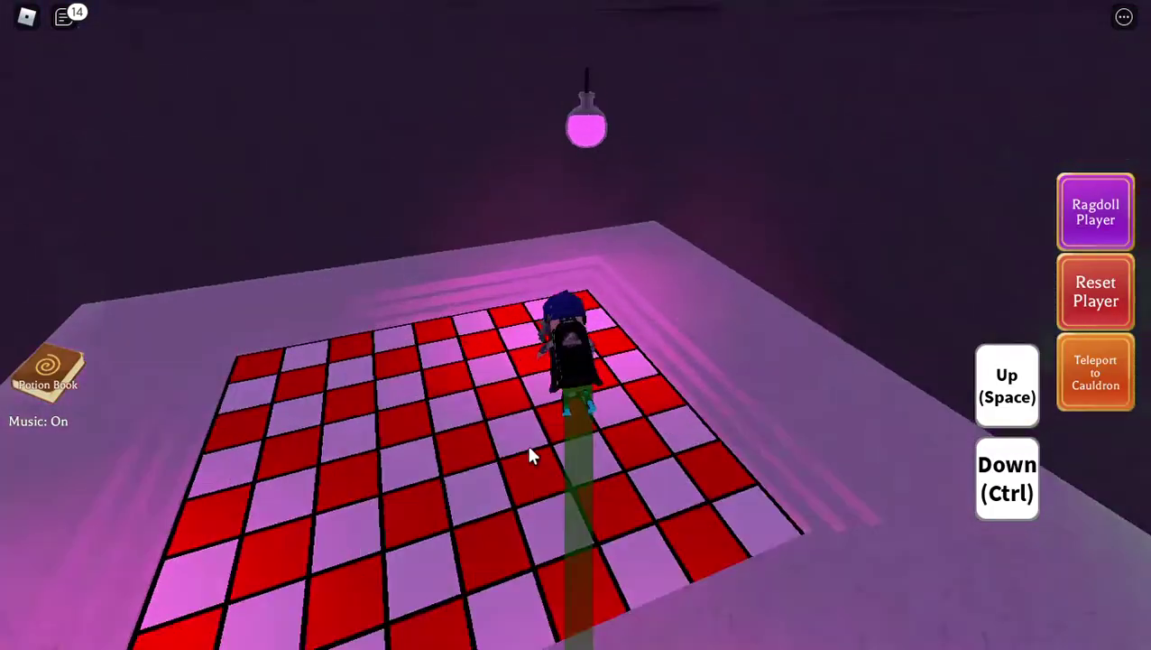
{"action": "key", "text": "w"}
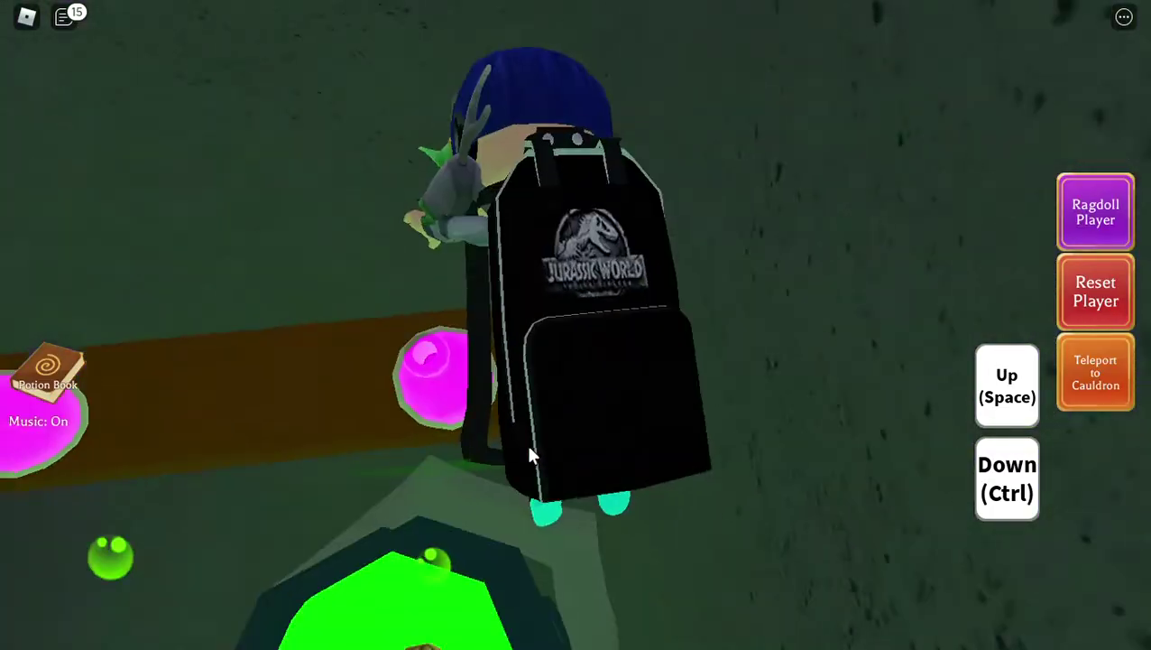
{"action": "scroll", "coordinate": [525, 440], "scroll_direction": "down", "scroll_amount": 5}
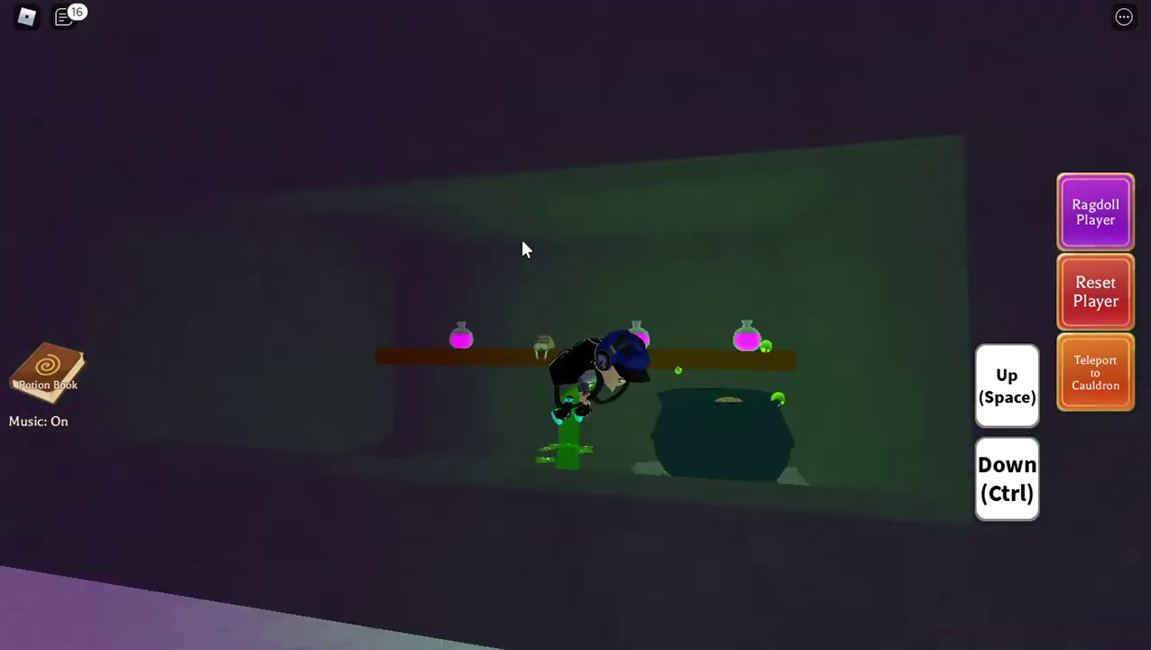
{"action": "key", "text": "w"}
{"action": "key", "text": "w"}
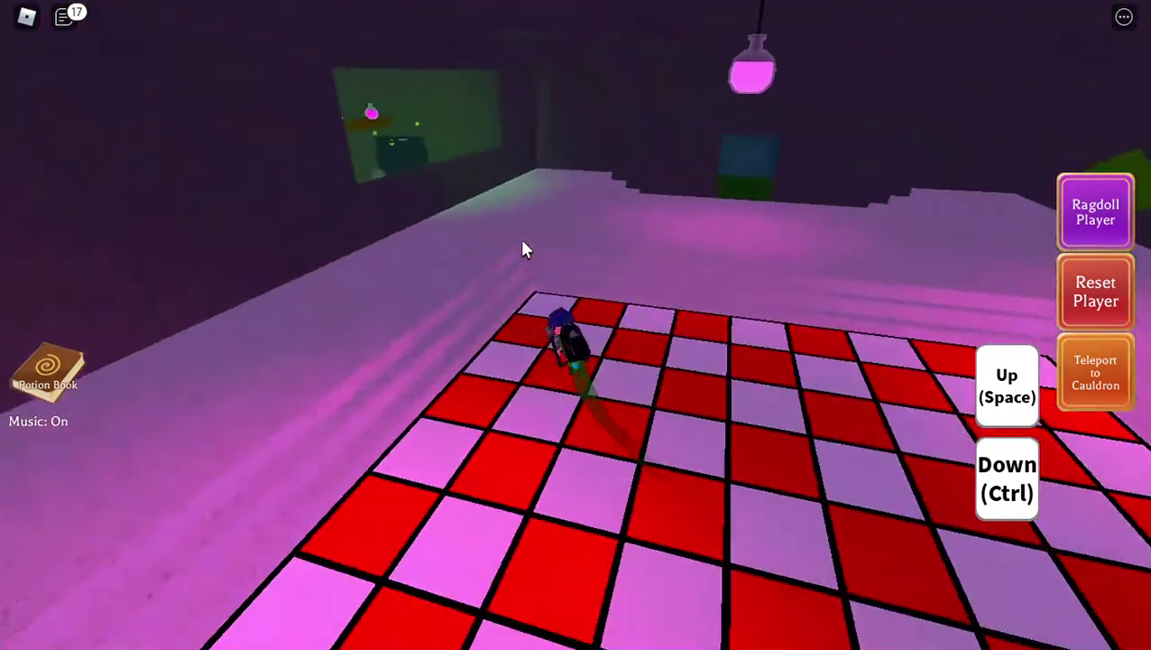
{"action": "key", "text": "w"}
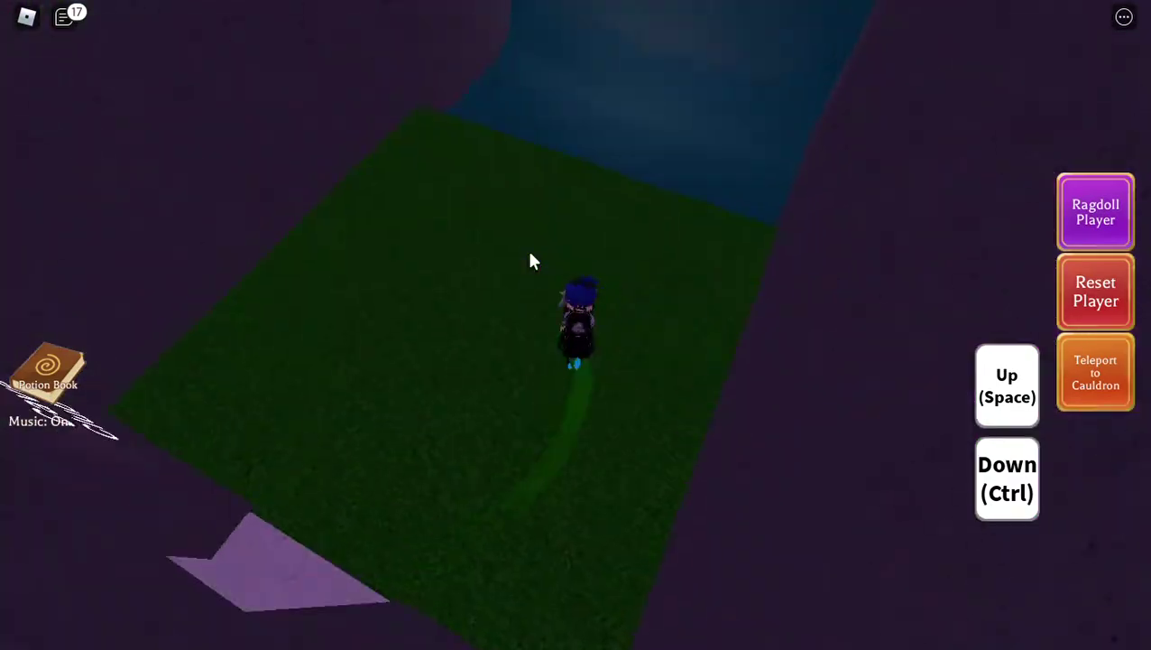
{"action": "key", "text": "w"}
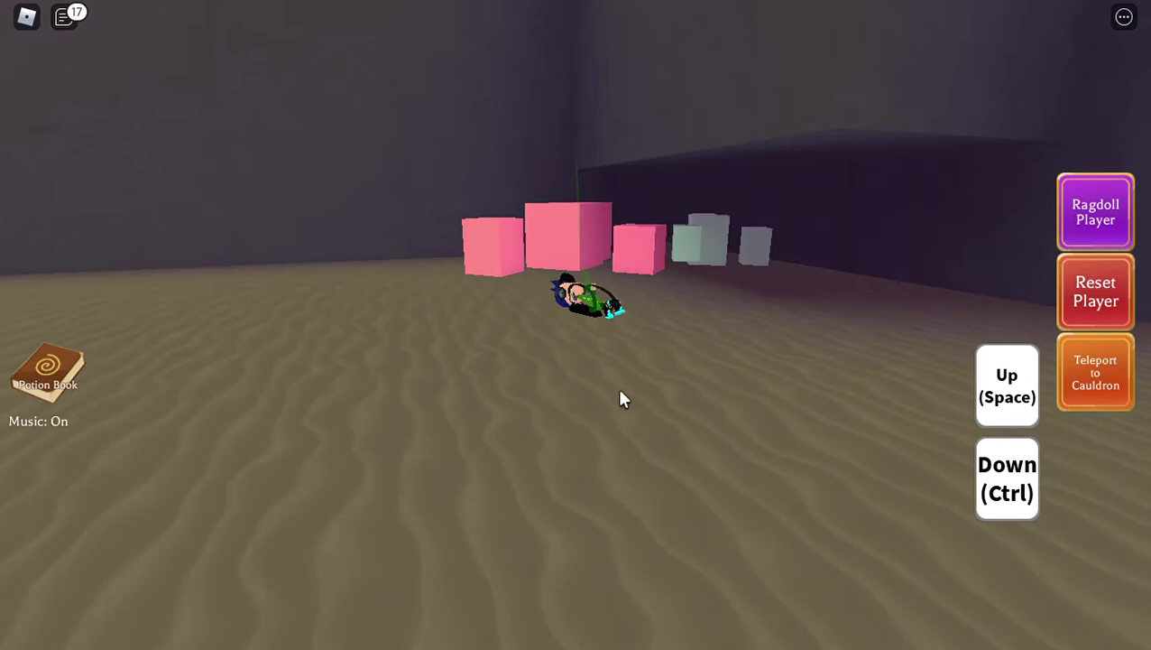
{"action": "key", "text": "w"}
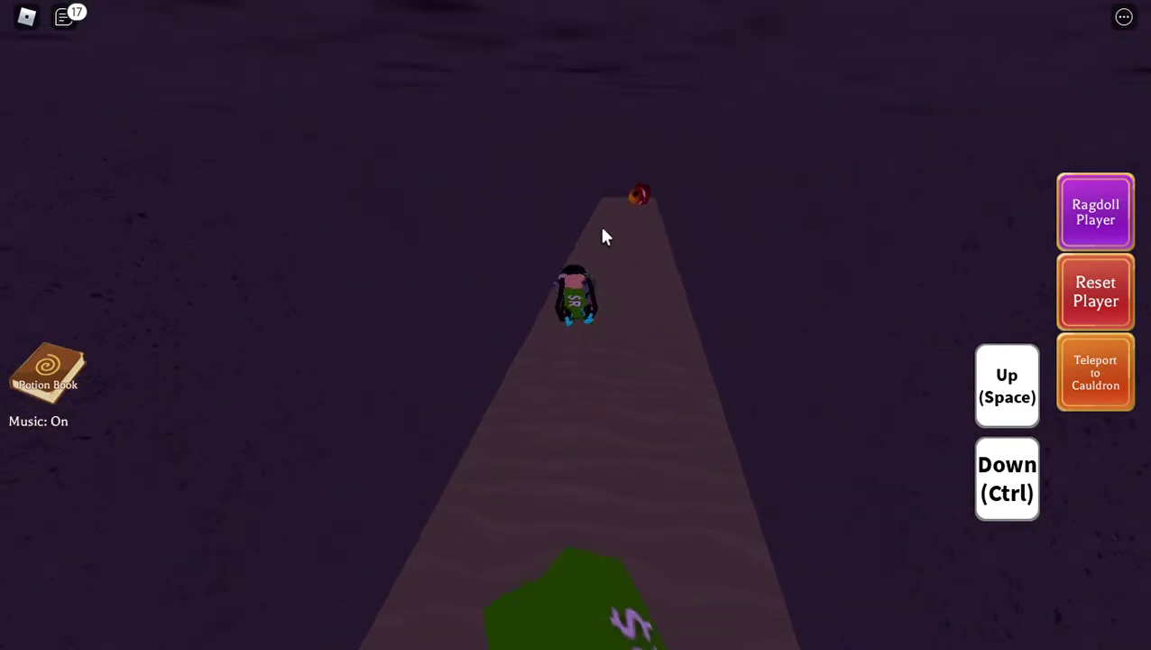
Step: Teleport the character back to its cauldron
{"action": "left_click", "coordinate": [1119, 381]}
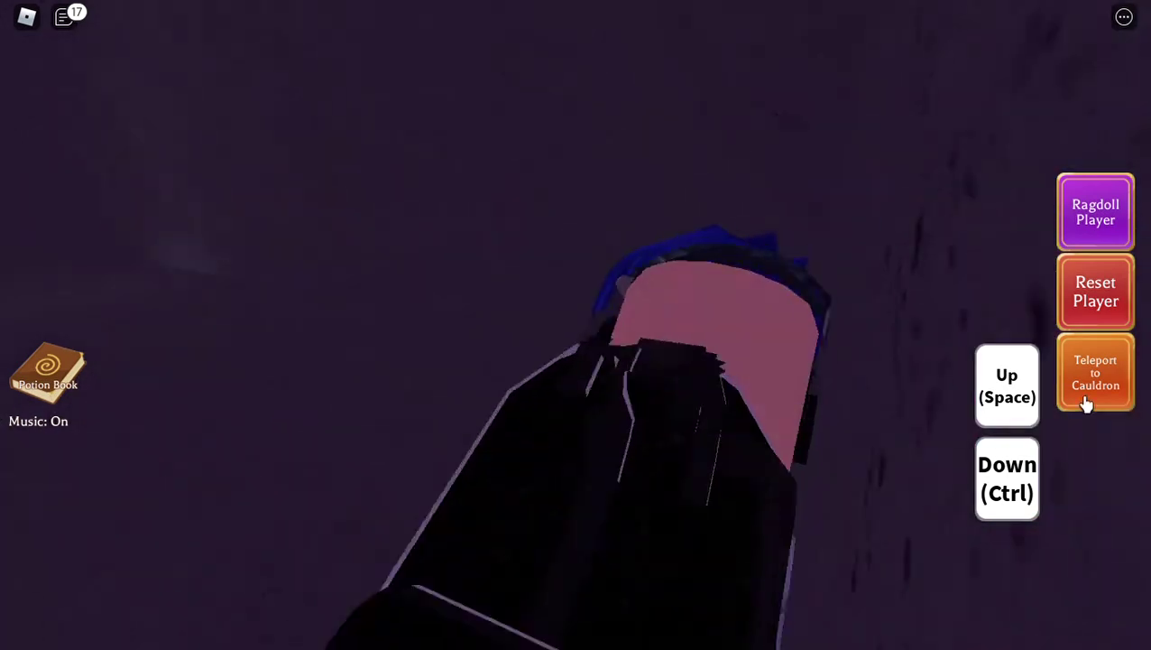
Step: Teleport to the cauldron platform and swing the camera low toward the potion tables
{"action": "left_click", "coordinate": [1088, 401]}
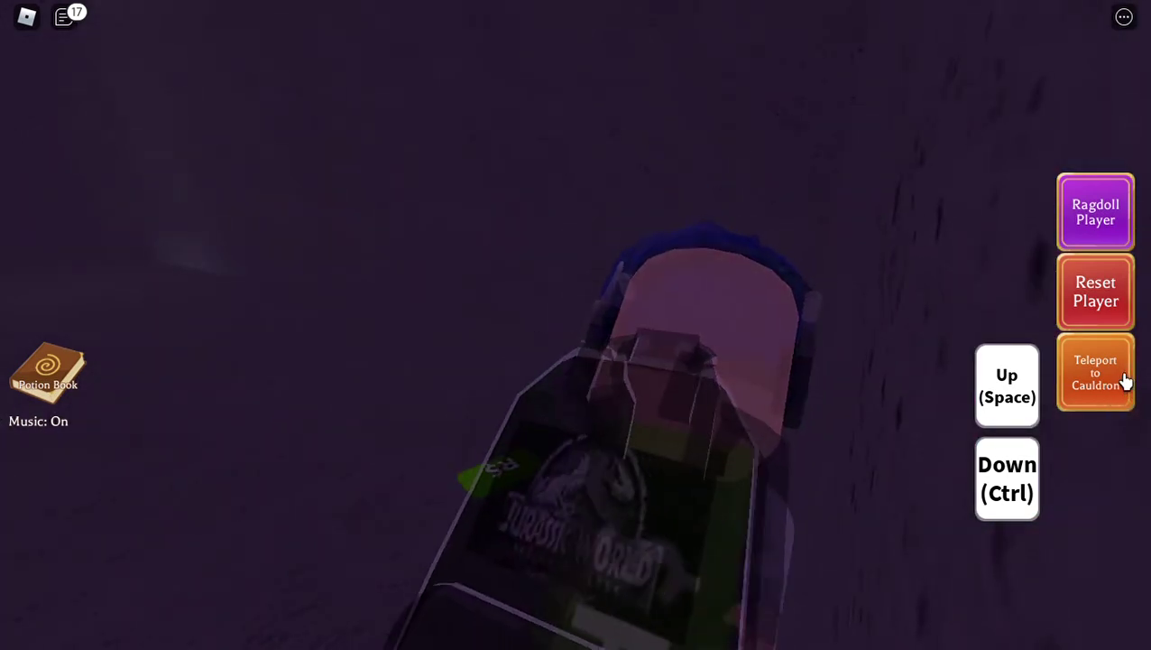
{"action": "scroll", "coordinate": [676, 424], "scroll_direction": "up", "scroll_amount": 5}
{"action": "scroll", "coordinate": [675, 424], "scroll_direction": "up", "scroll_amount": 5}
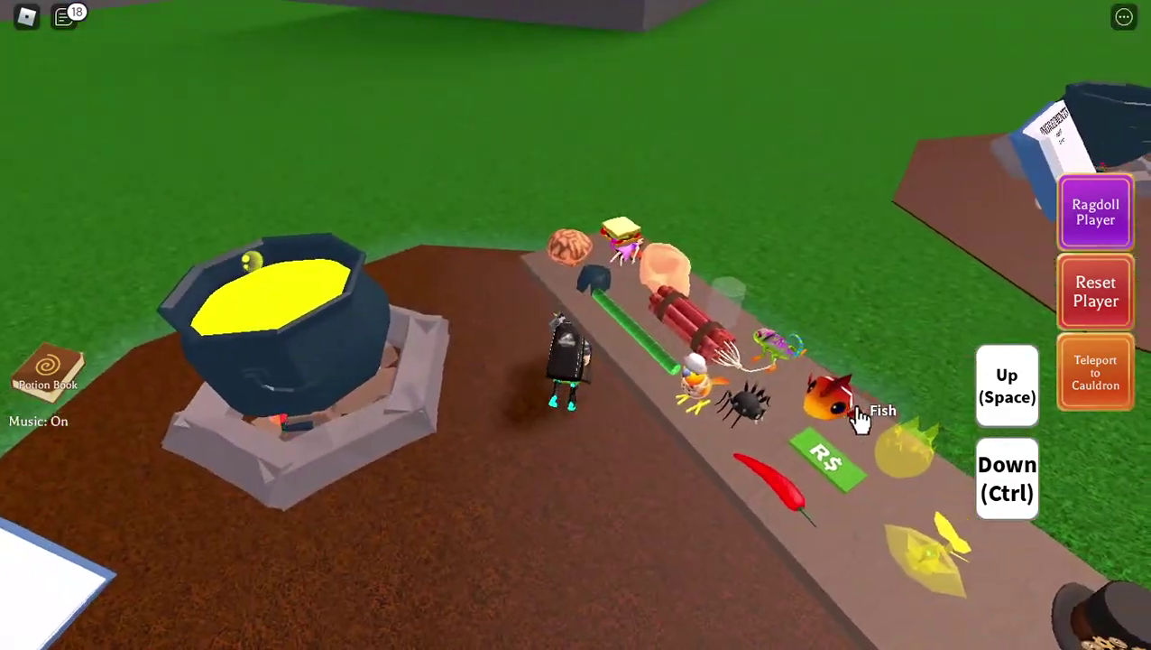
{"action": "scroll", "coordinate": [860, 416], "scroll_direction": "down", "scroll_amount": 5}
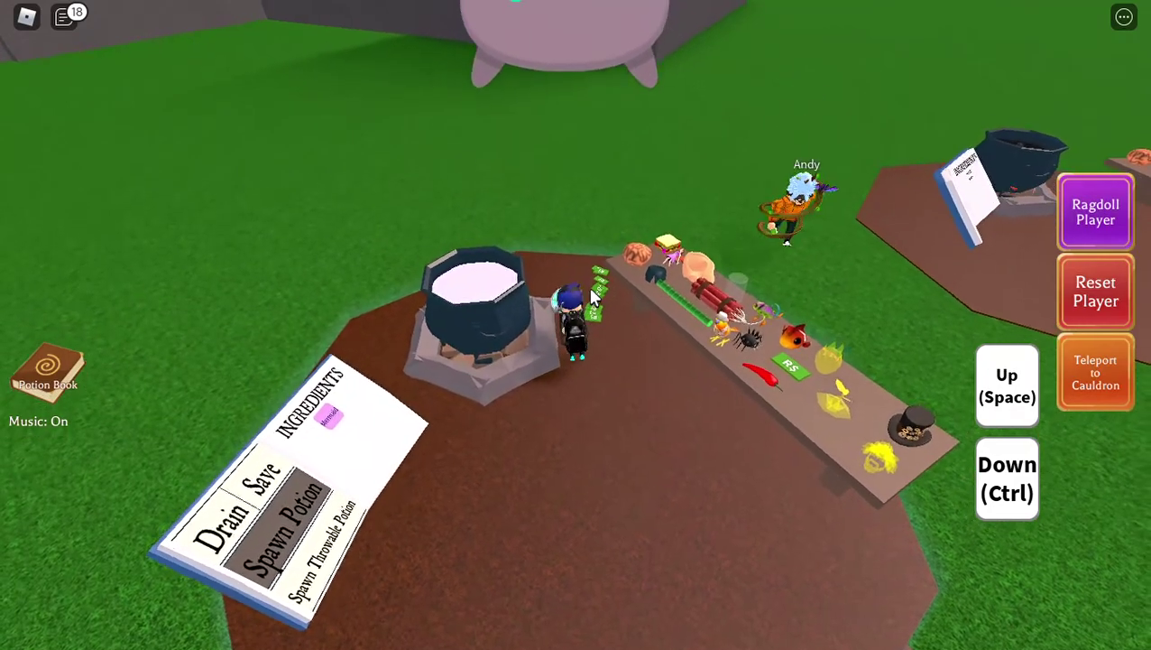
{"action": "left_click_drag", "start_coordinate": [592, 298], "coordinate": [571, 359]}
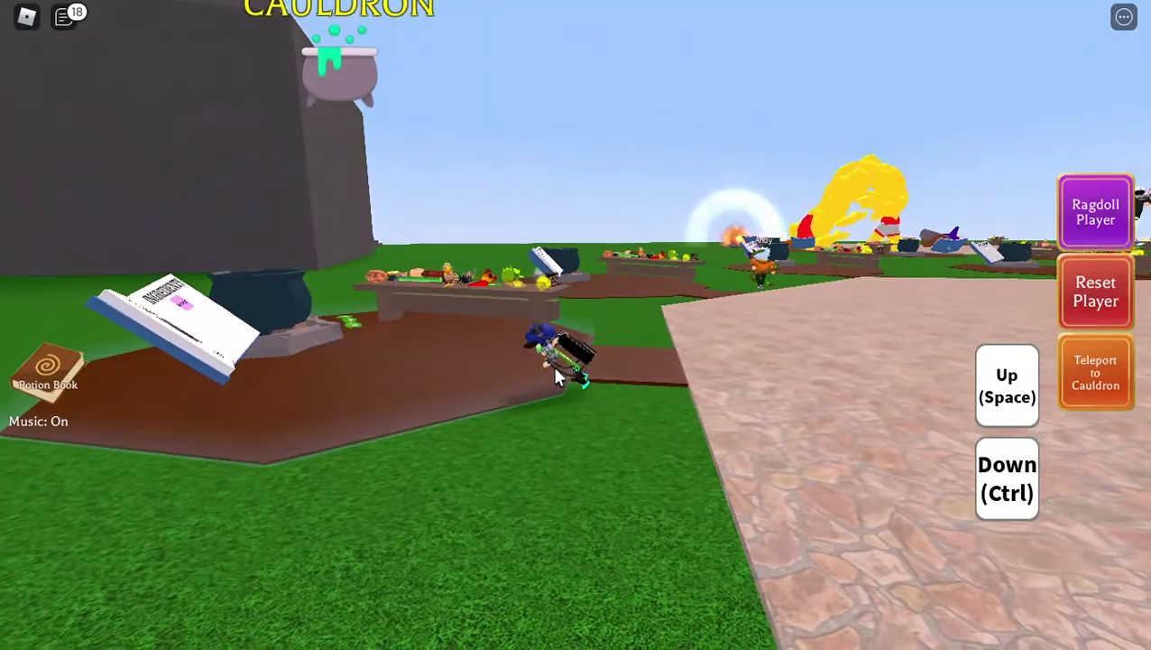
{"action": "left_click_drag", "start_coordinate": [552, 365], "coordinate": [631, 349]}
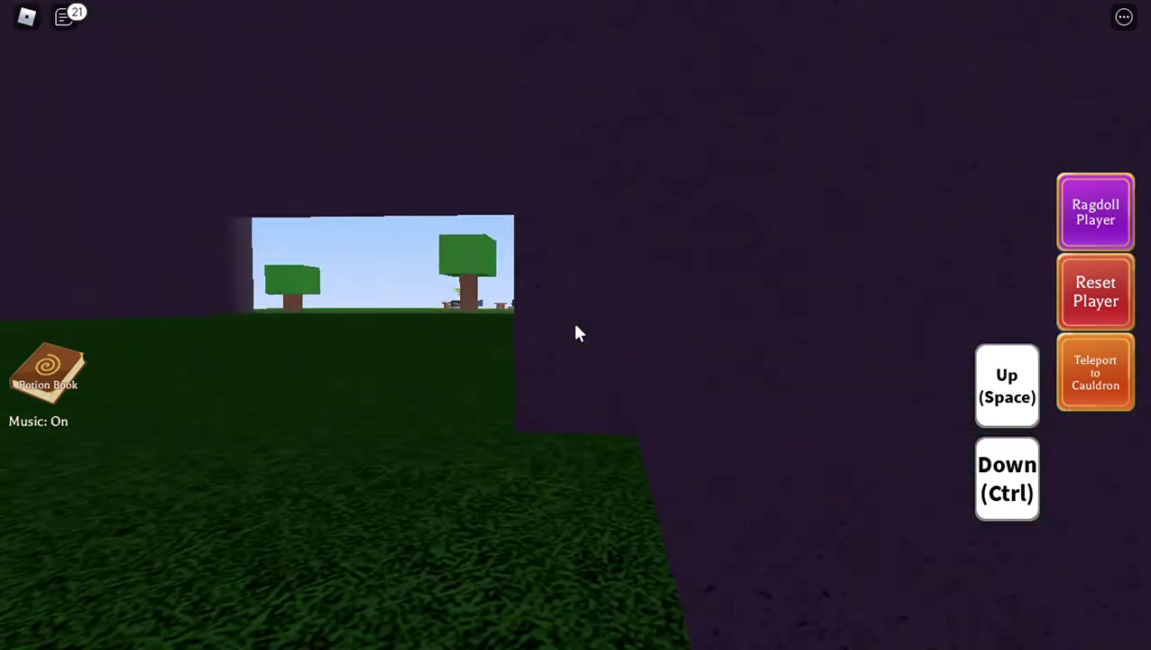
Step: Grab the spider in the dark cavern, teleport to the cauldron, and pick up the Spider
{"action": "left_click", "coordinate": [578, 331]}
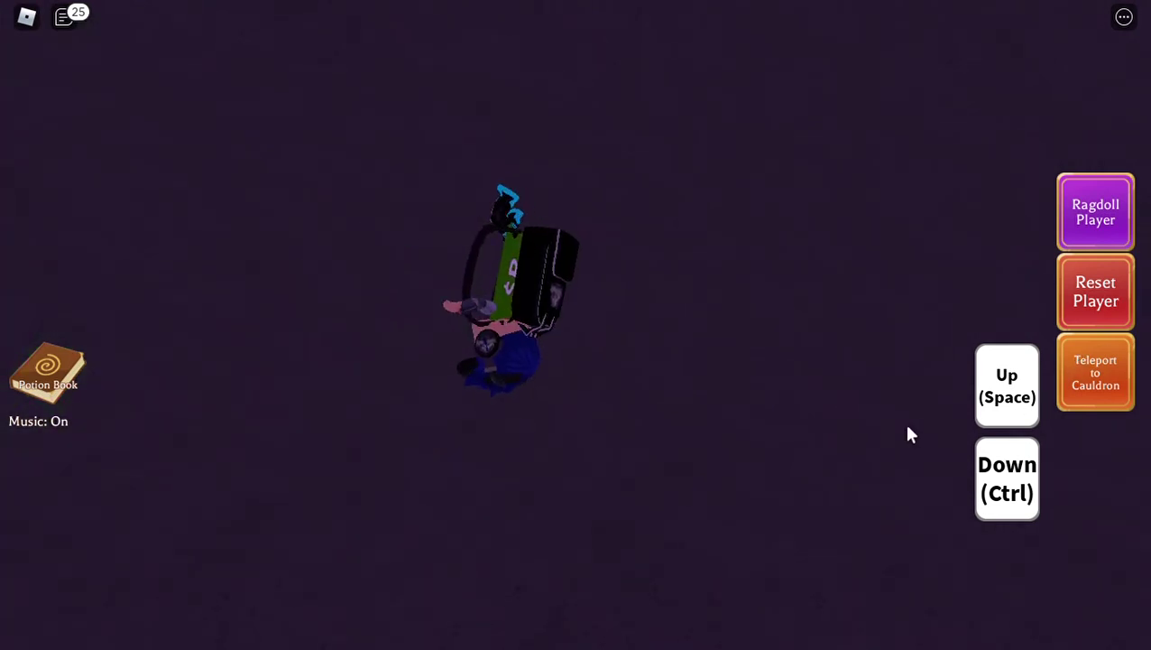
{"action": "left_click", "coordinate": [1063, 377]}
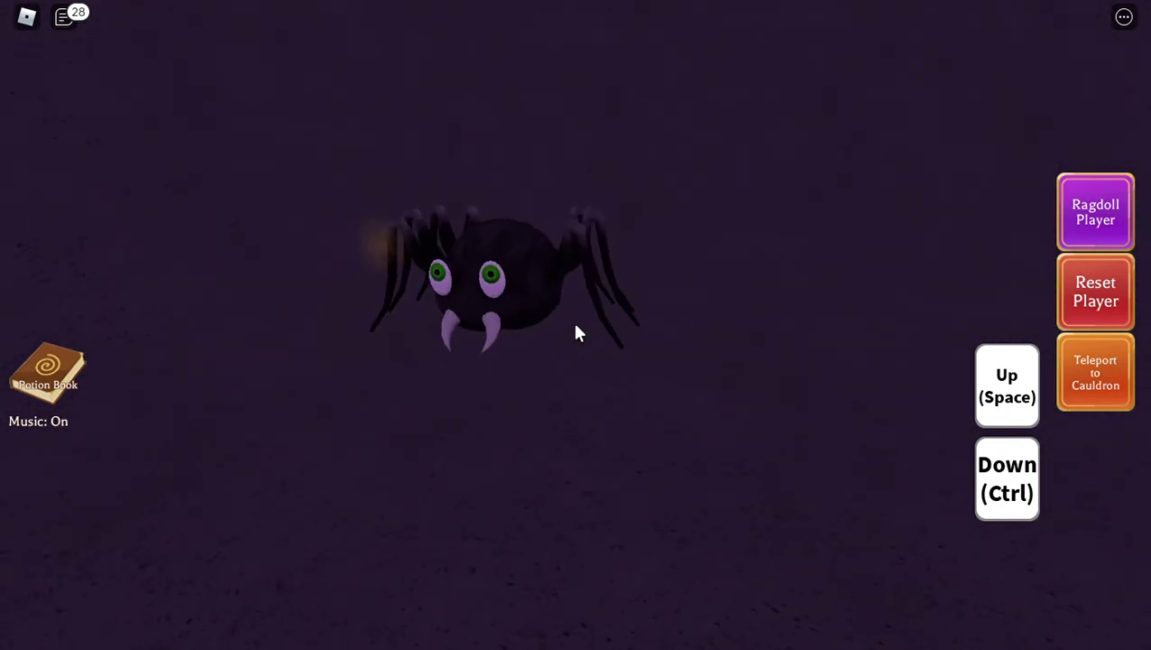
{"action": "left_click", "coordinate": [577, 332]}
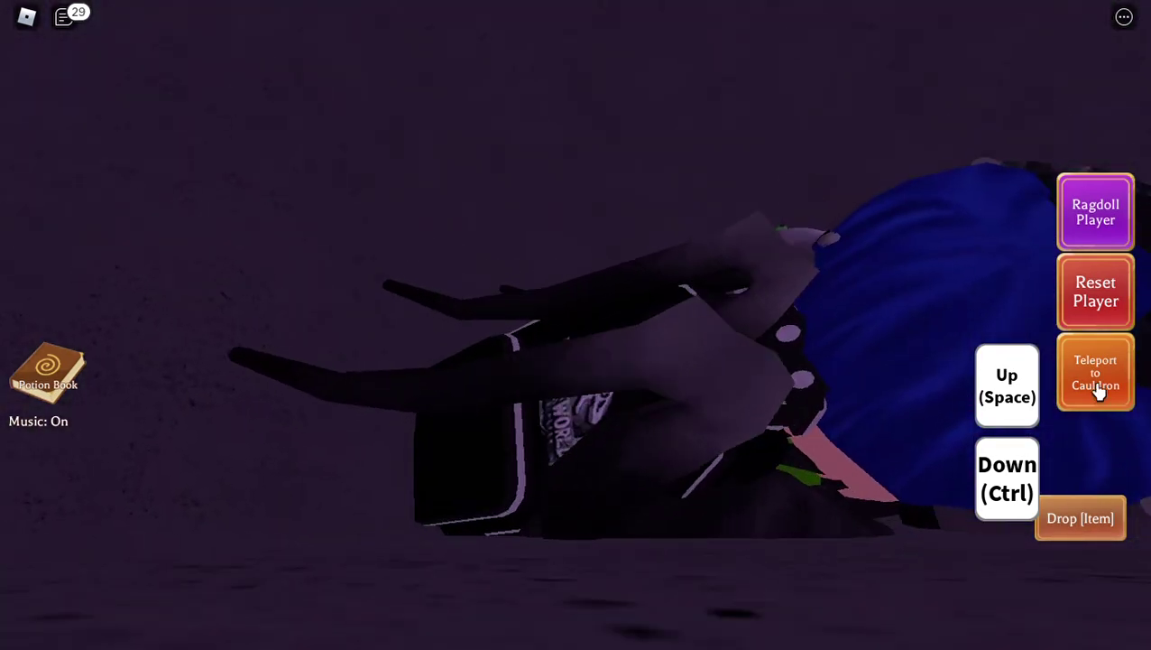
Step: Teleport to the cauldron, walk up to it, and drain the old ingredient
{"action": "left_click", "coordinate": [1099, 390]}
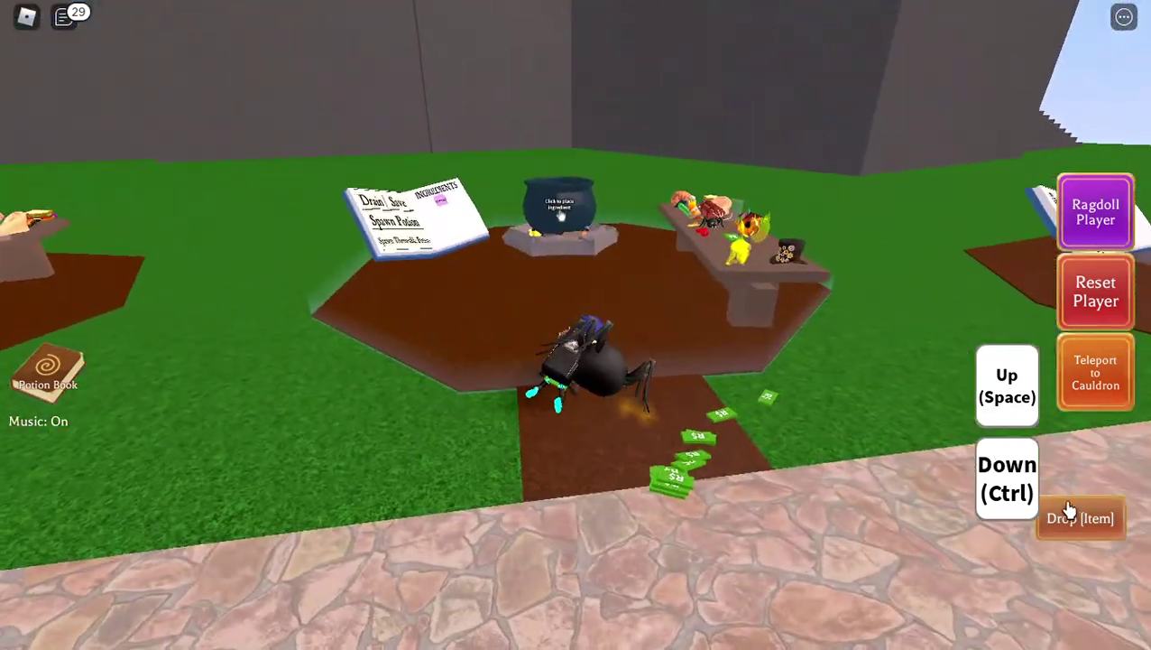
{"action": "left_click", "coordinate": [1071, 510]}
{"action": "key", "text": "w"}
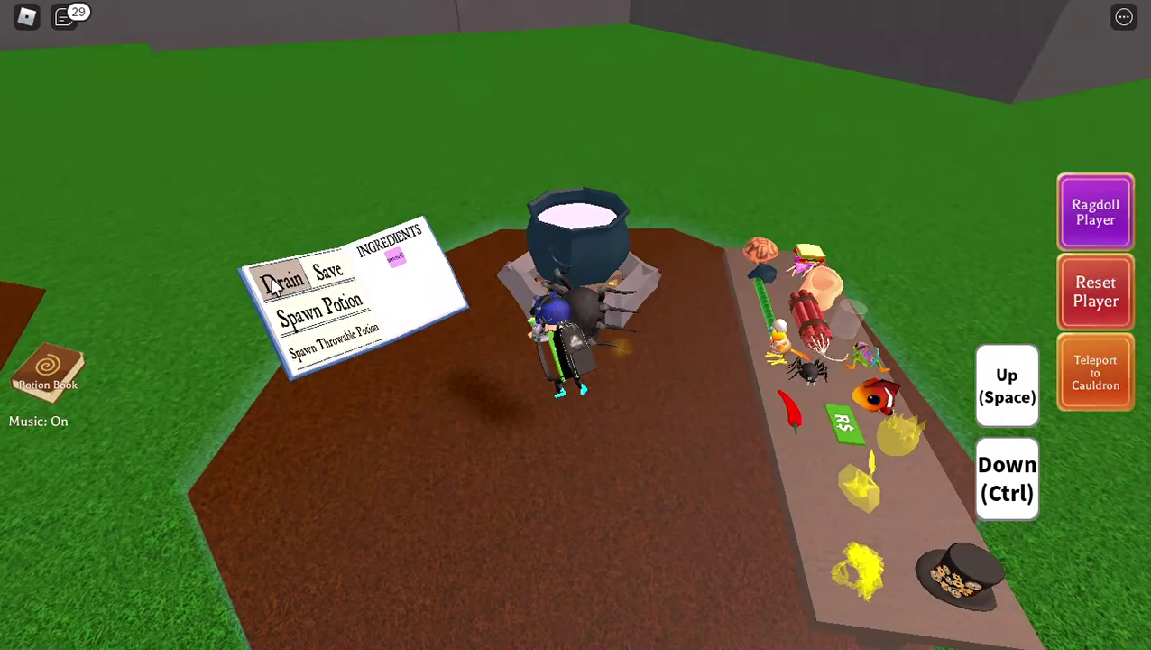
{"action": "left_click", "coordinate": [272, 284]}
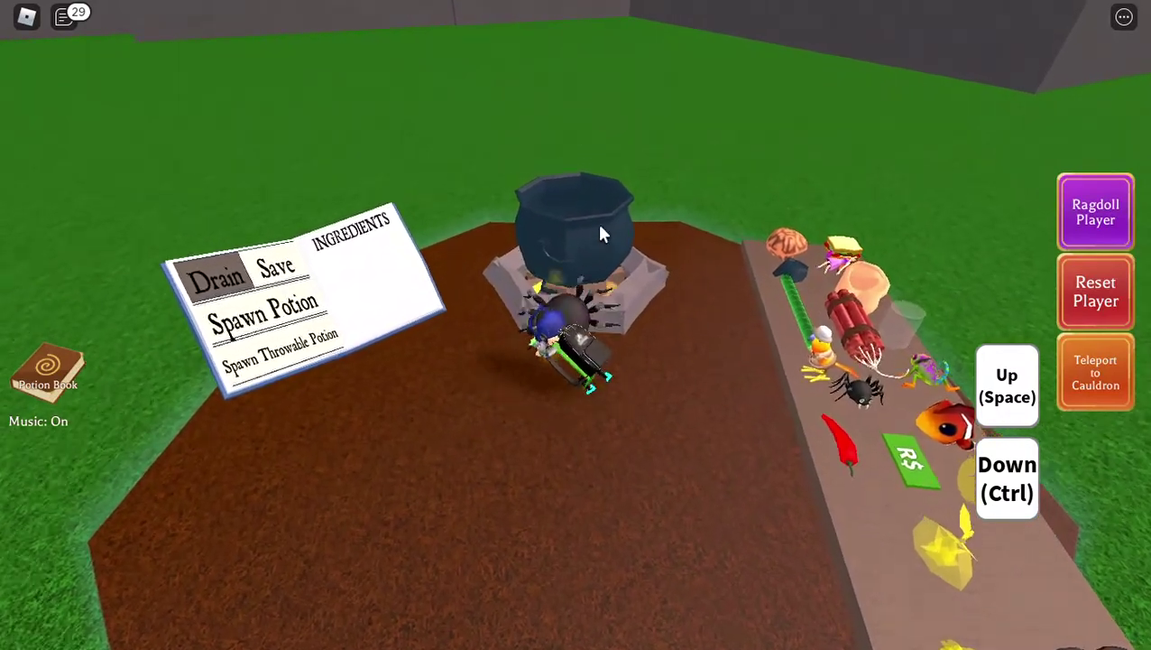
{"action": "scroll", "coordinate": [799, 368], "scroll_direction": "down", "scroll_amount": 5}
{"action": "scroll", "coordinate": [706, 384], "scroll_direction": "up", "scroll_amount": 5}
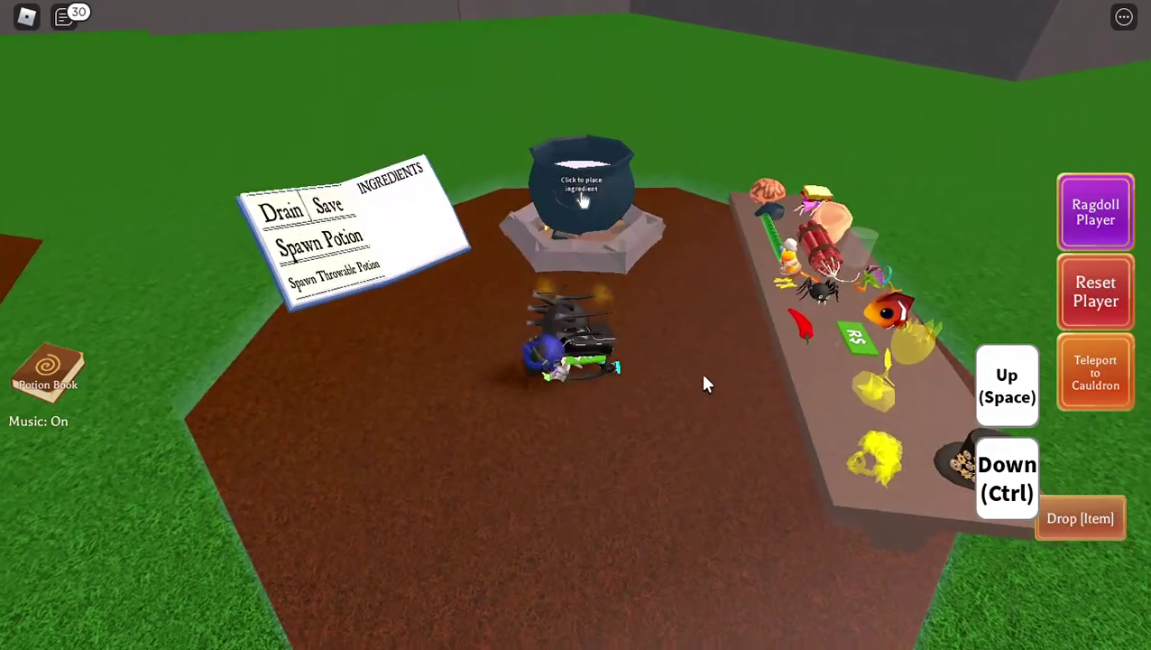
{"action": "scroll", "coordinate": [821, 345], "scroll_direction": "up", "scroll_amount": 2}
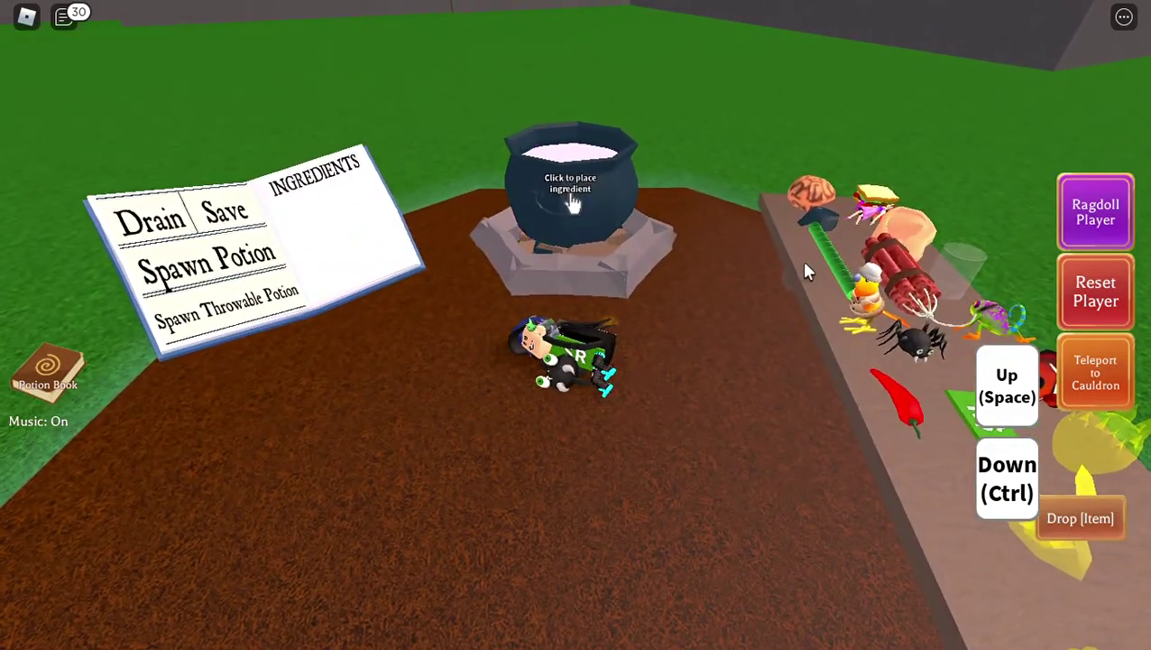
{"action": "scroll", "coordinate": [812, 286], "scroll_direction": "down", "scroll_amount": 3}
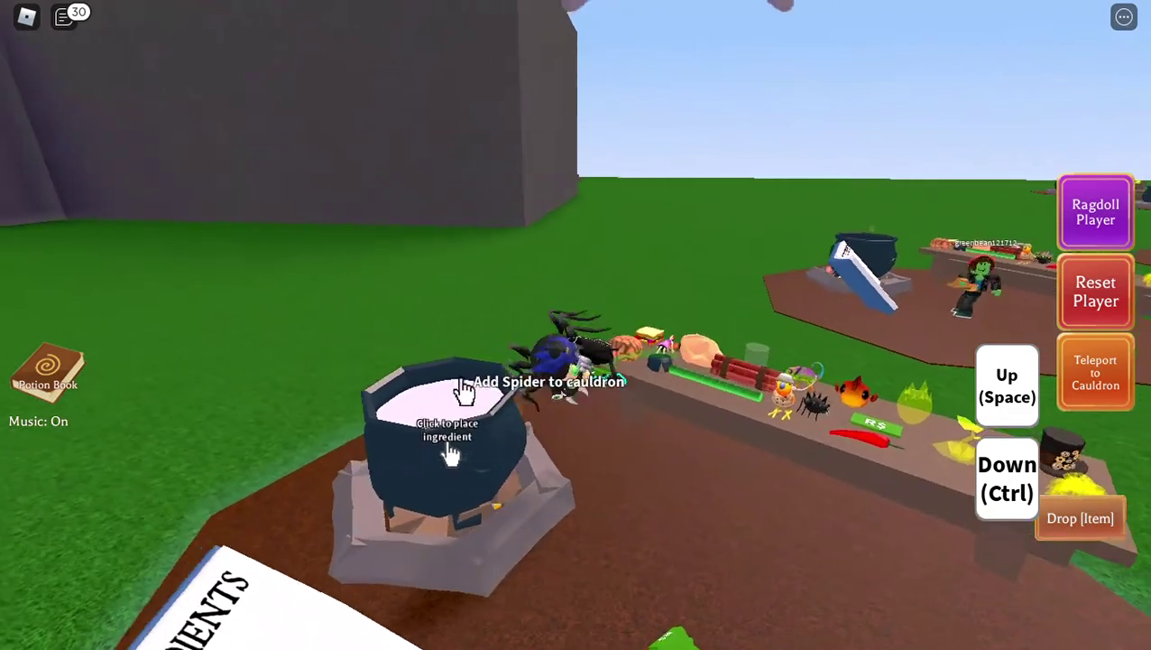
Step: Add the spider and Pool Noodle, spawn the Warty potion, and drink it
{"action": "left_click", "coordinate": [452, 431]}
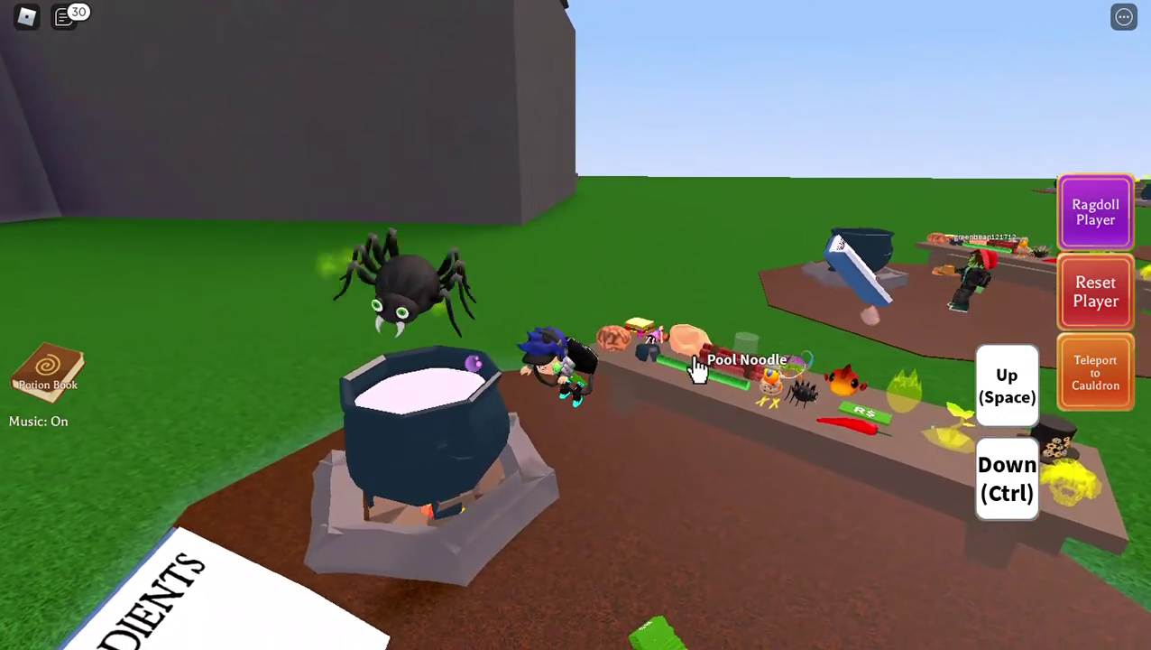
{"action": "left_click", "coordinate": [694, 367]}
{"action": "left_click", "coordinate": [433, 441]}
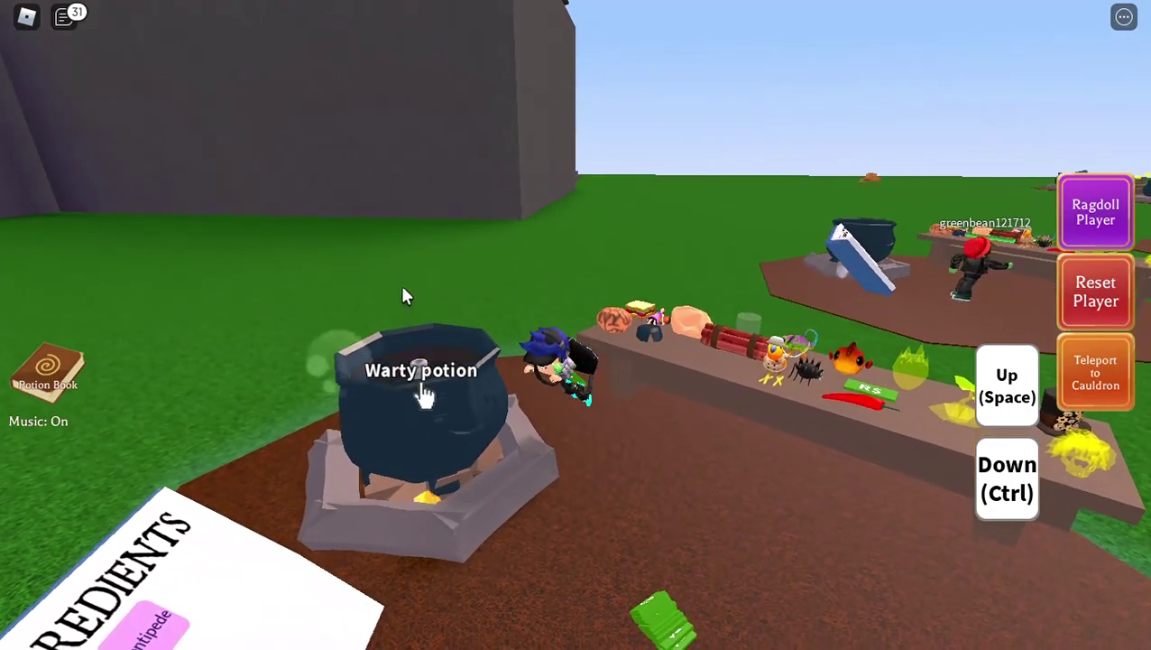
{"action": "left_click", "coordinate": [411, 331]}
{"action": "left_click", "coordinate": [582, 397]}
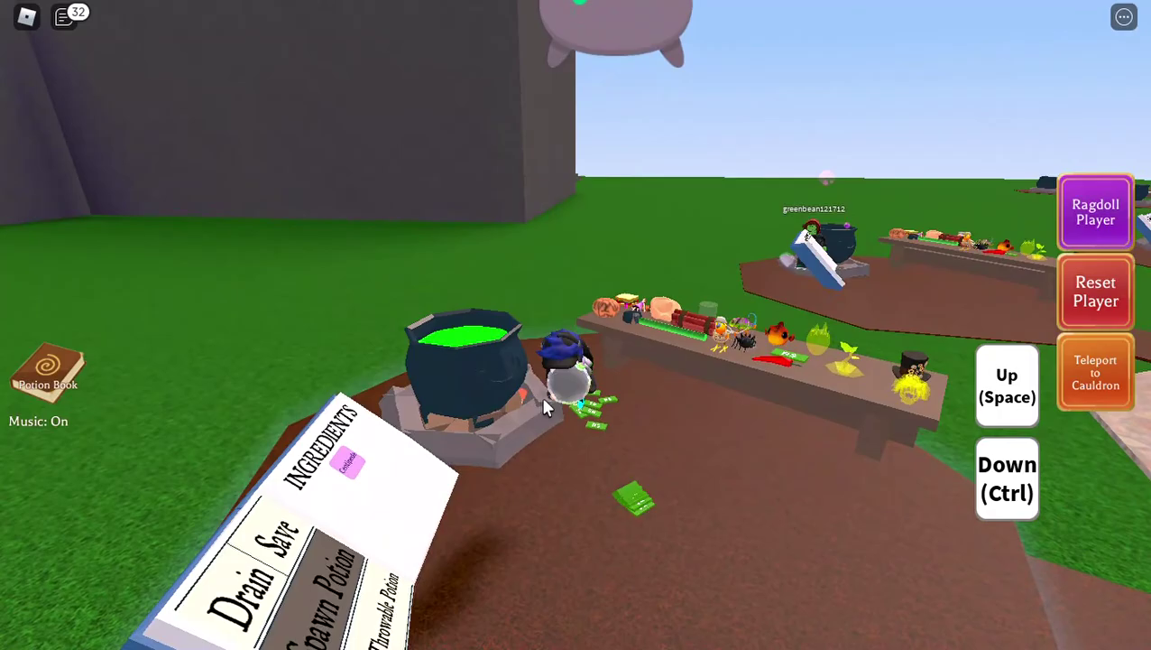